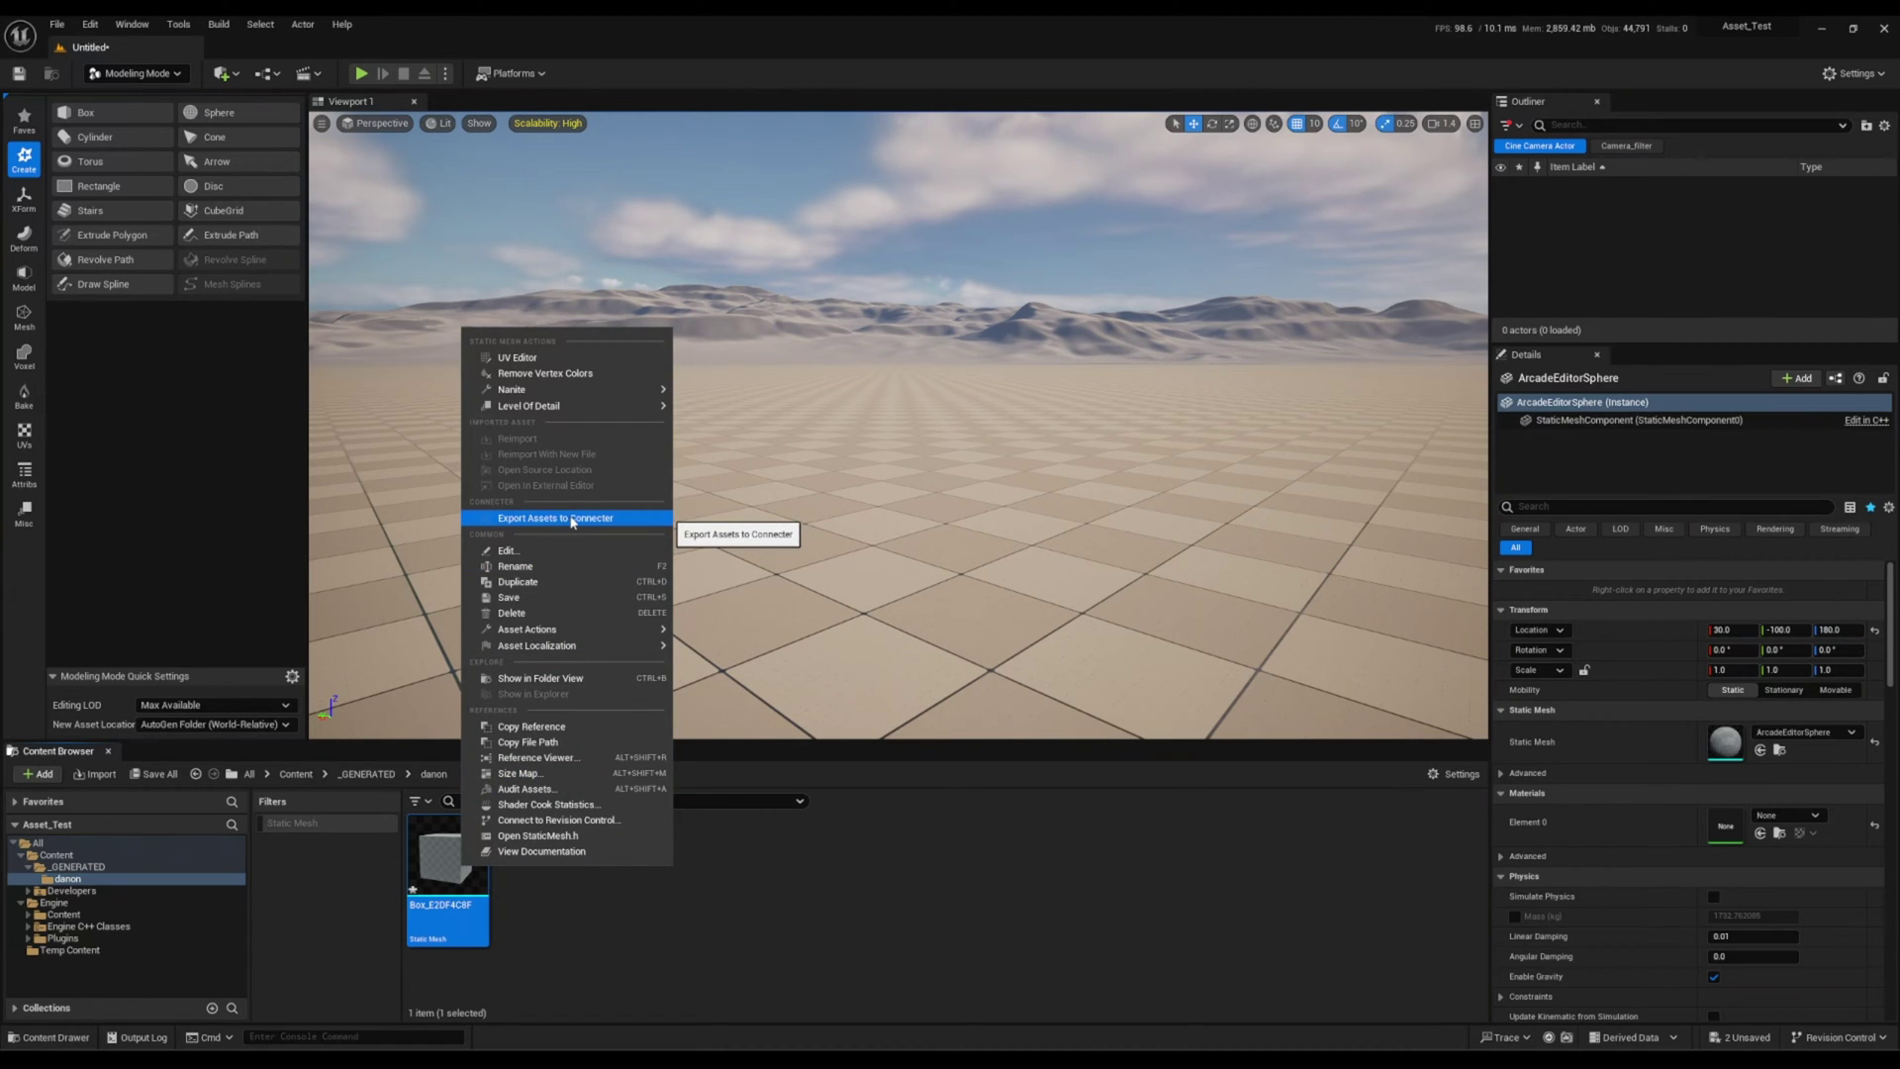
Export the selected box static mesh to Connecter and bring up the available actions for the exported asset there.
{"action": "left_click", "coordinate": [572, 519]}
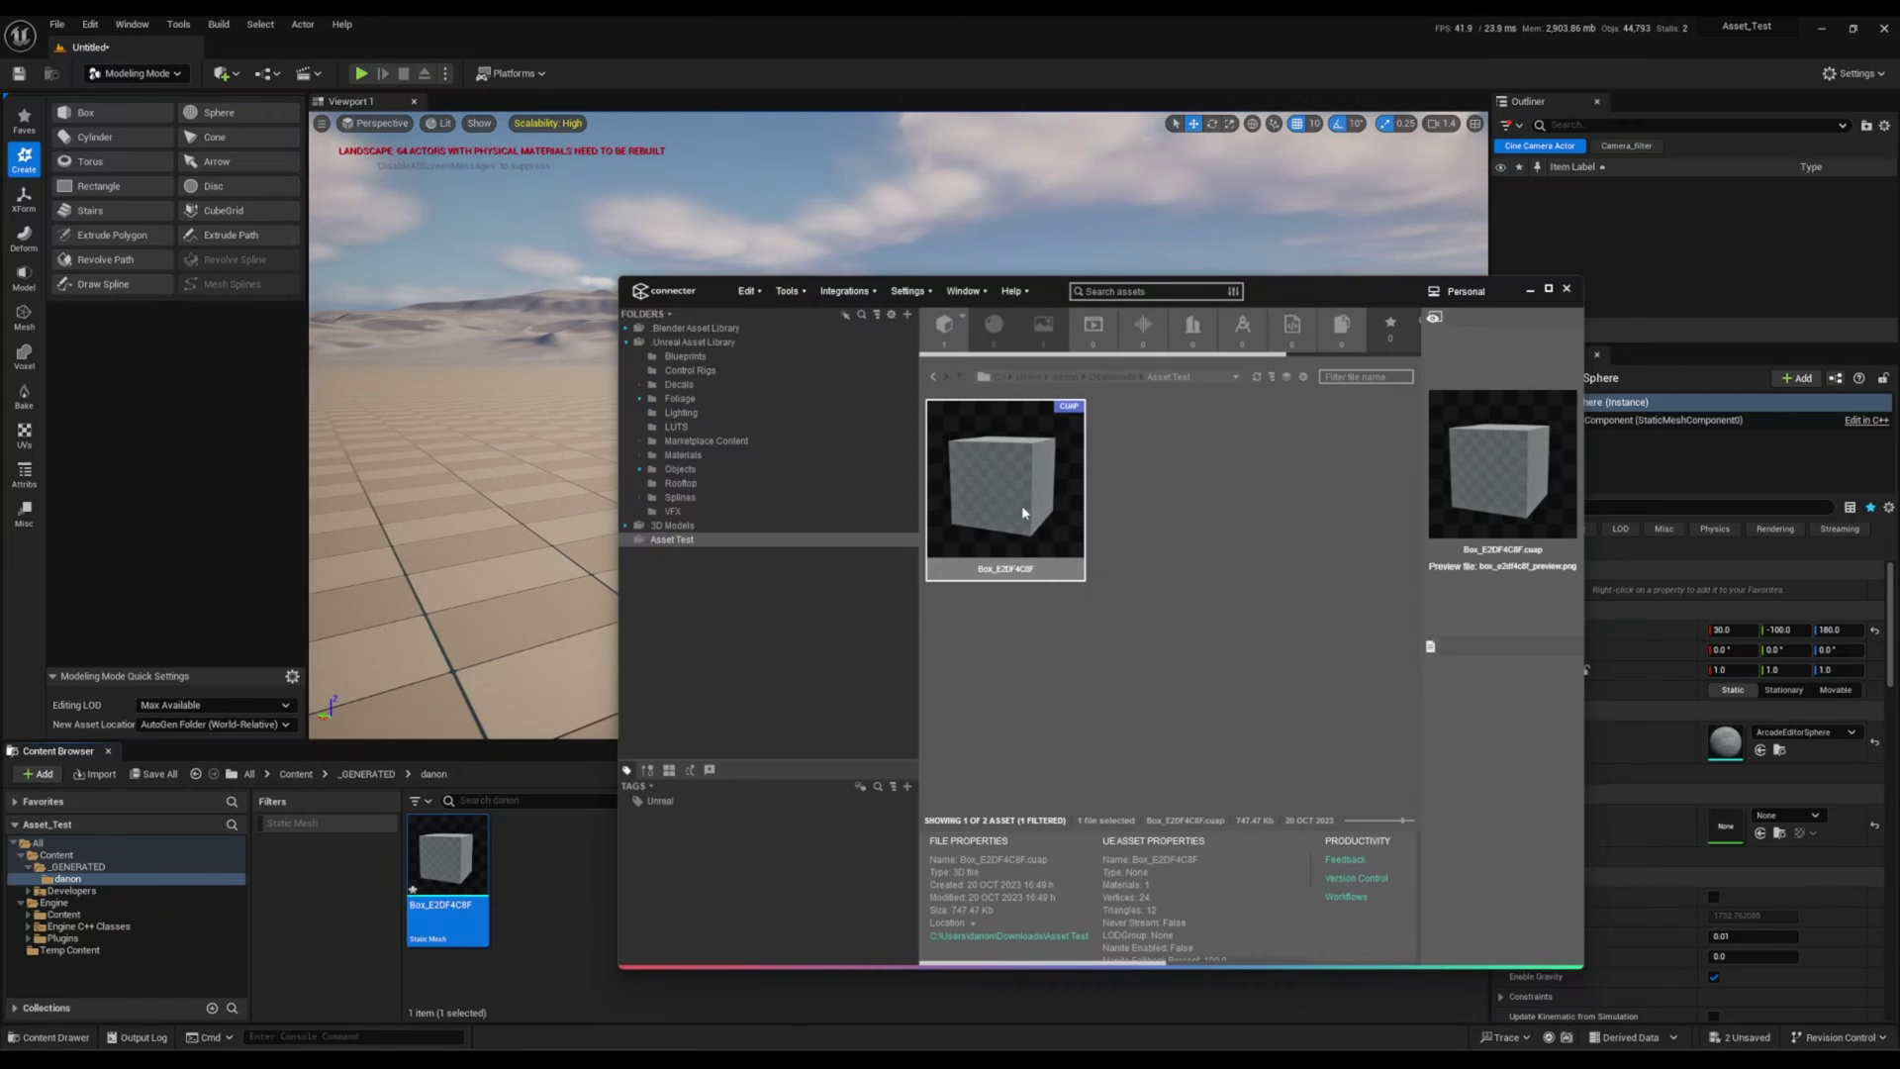
{"action": "right_click", "coordinate": [1005, 485]}
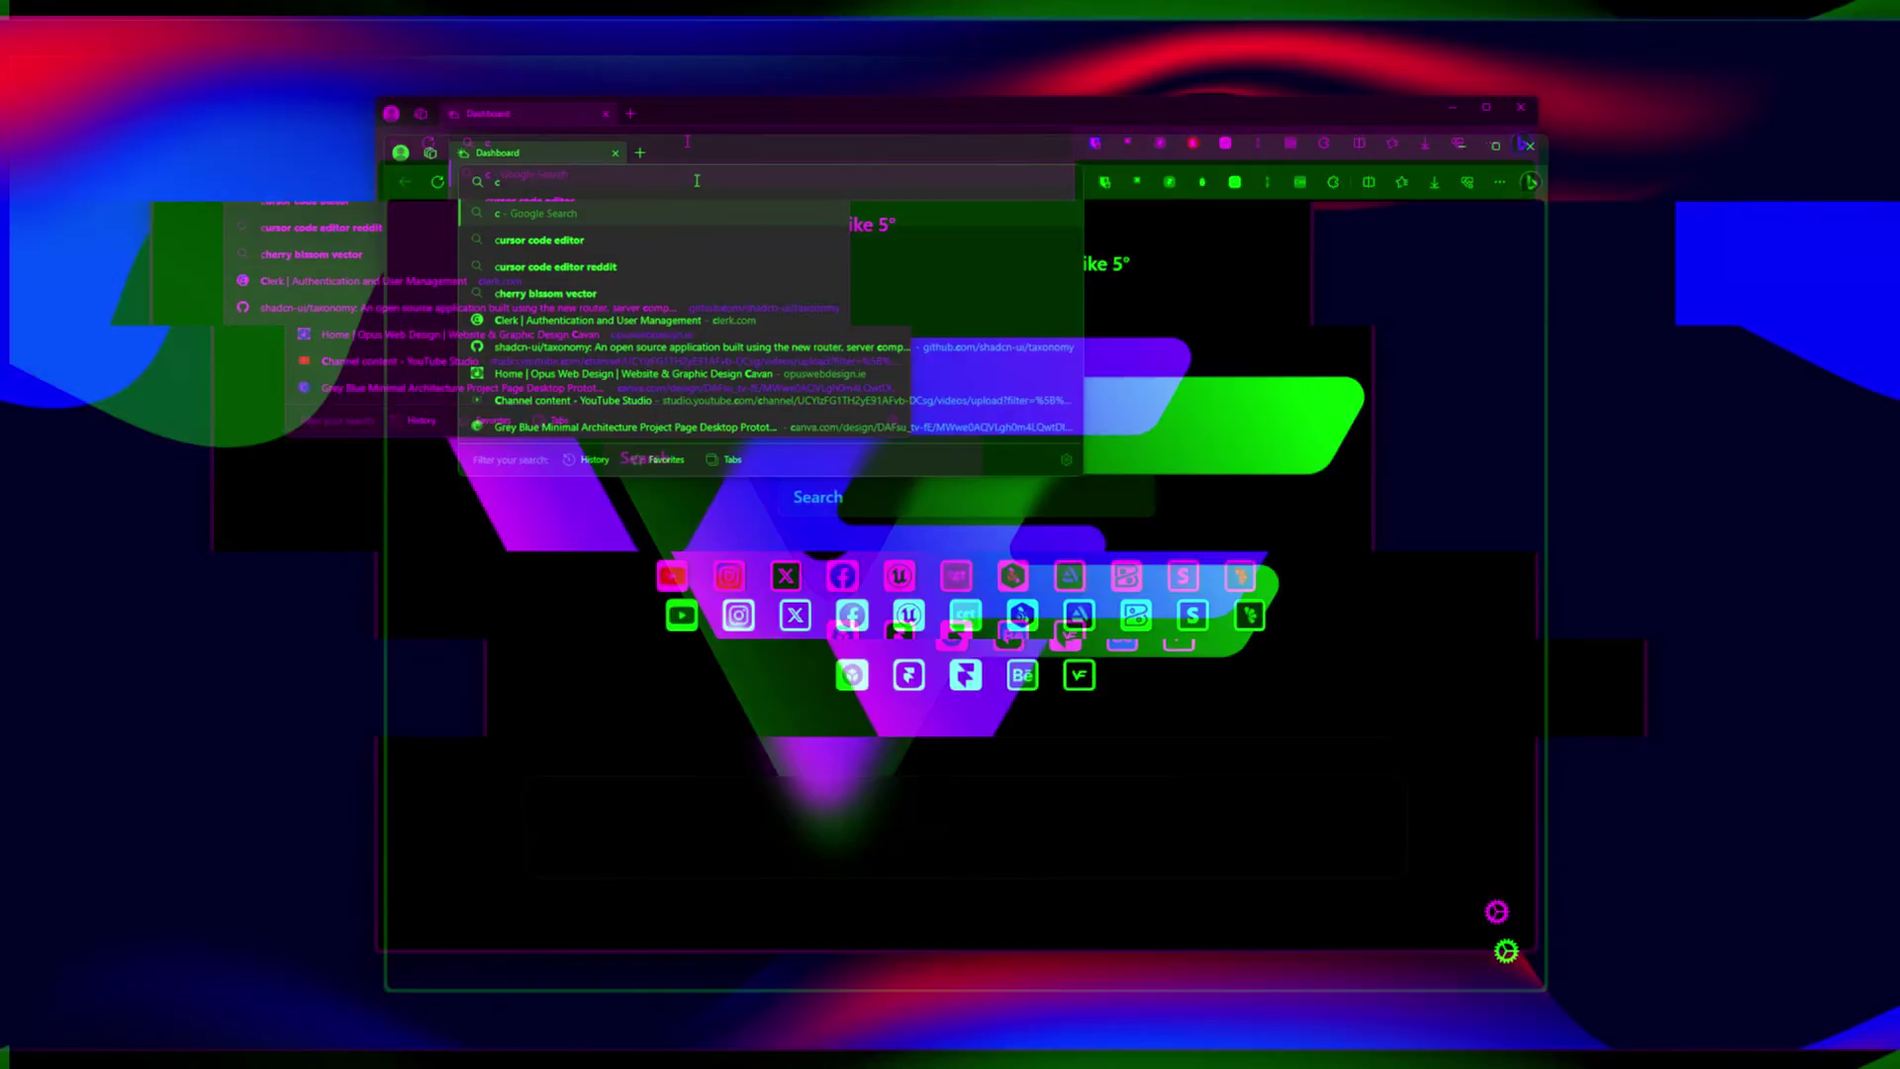
In the web browser, search for "connector design connected" and open Design Connected's free digital assets management page.
{"action": "type", "text": "onnector design"}
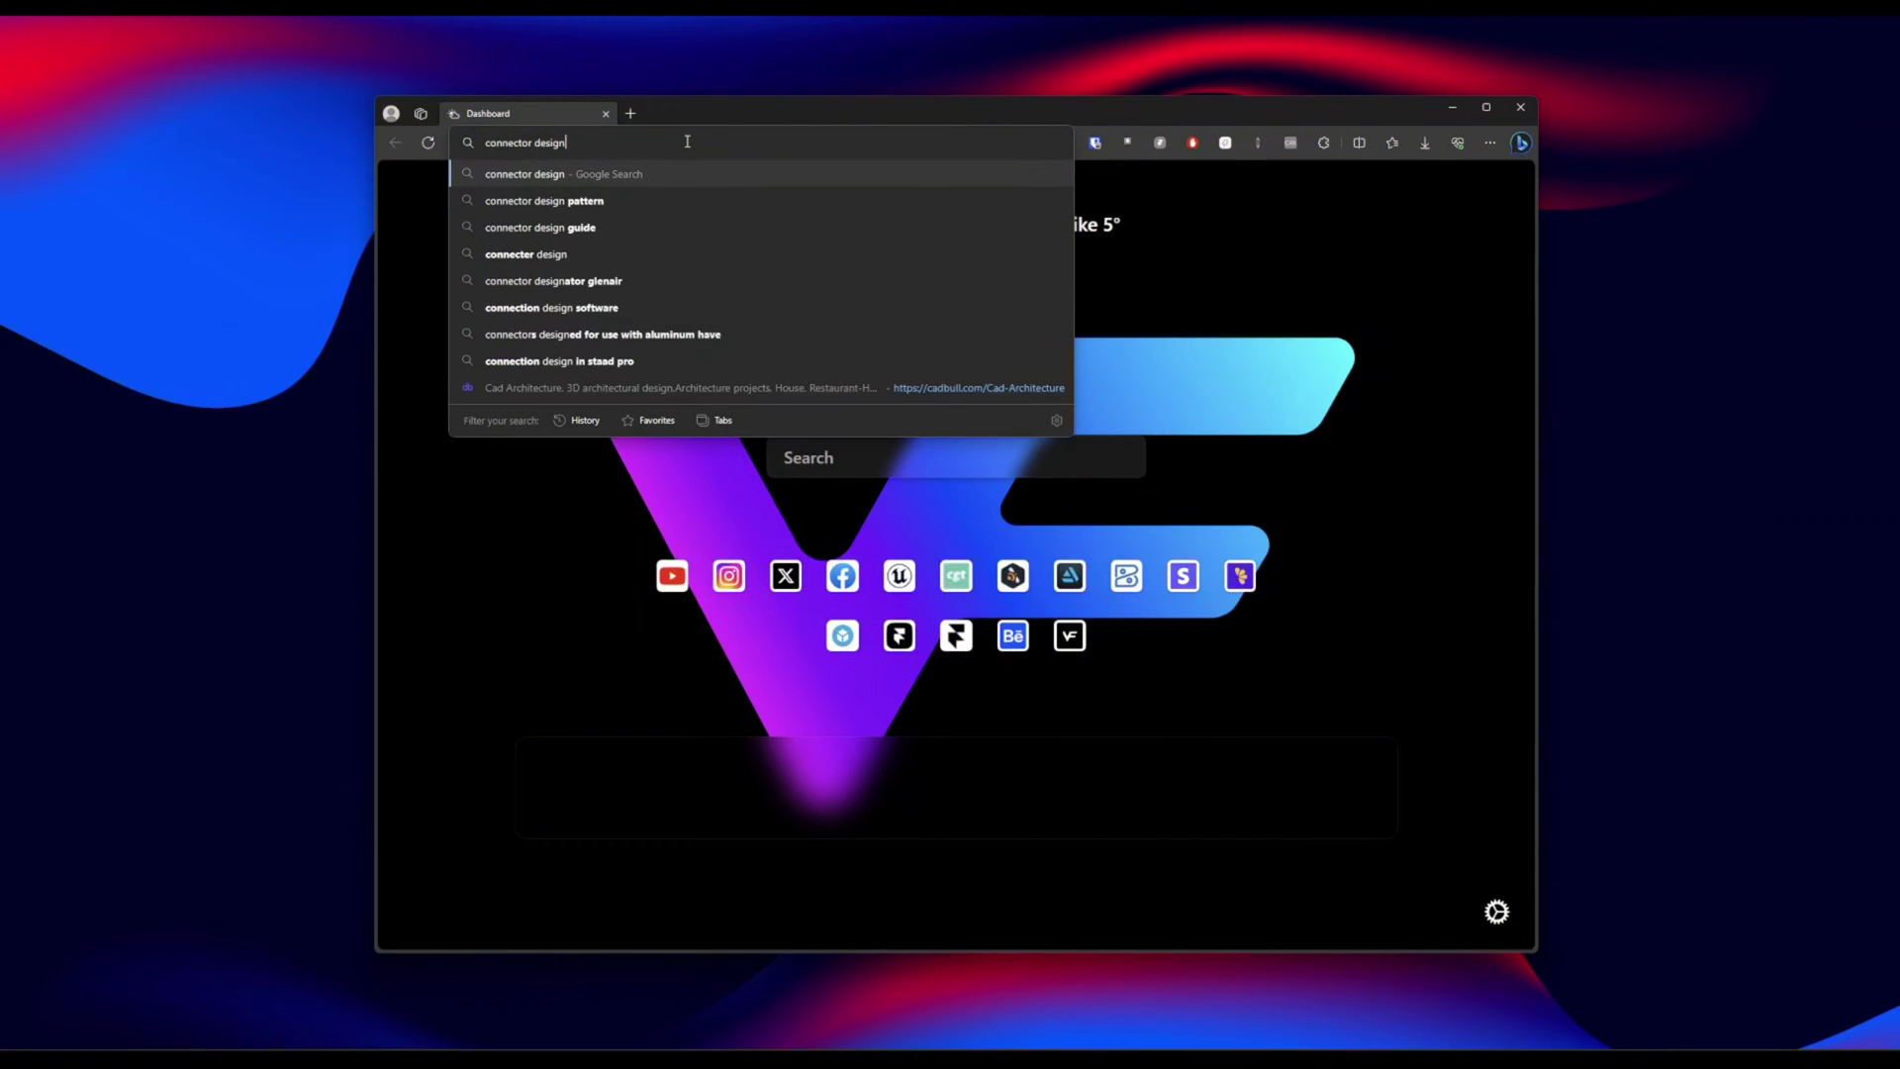
{"action": "type", "text": " connected"}
{"action": "key", "text": "Return"}
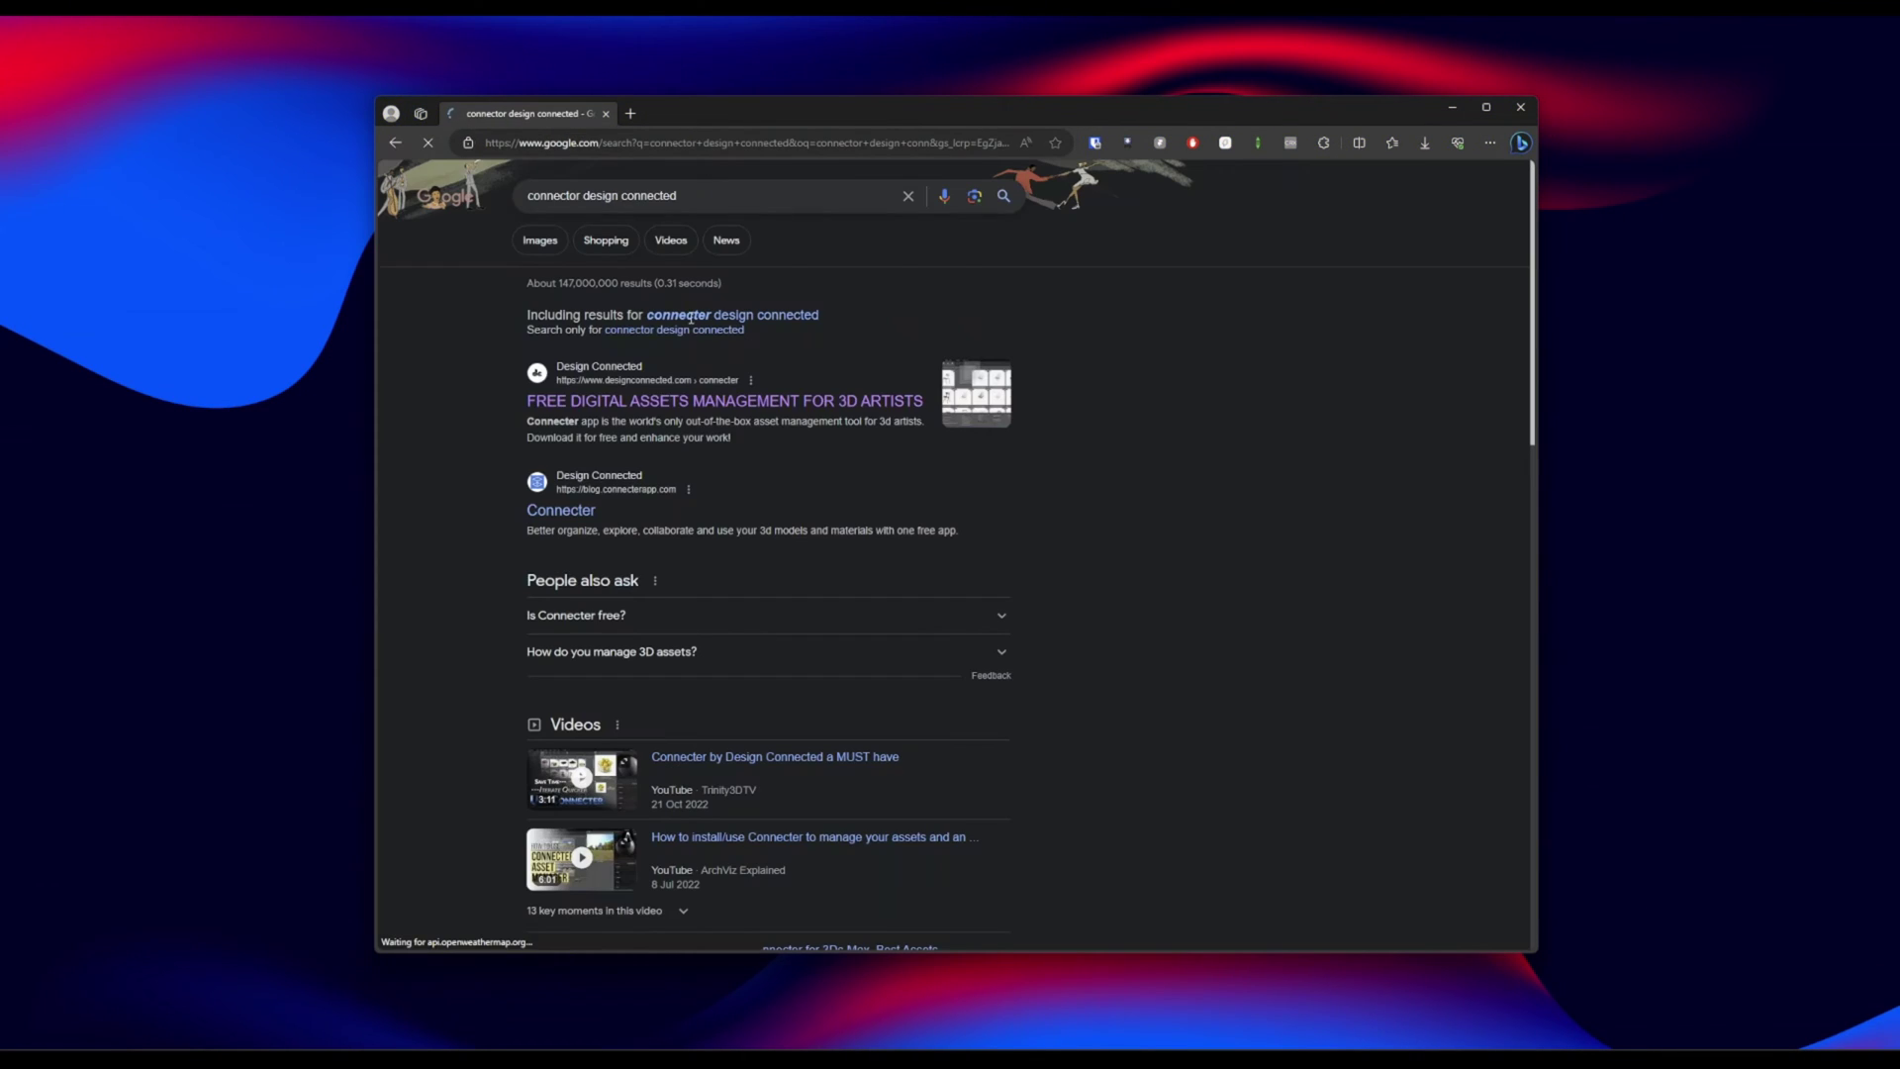
{"action": "left_click", "coordinate": [655, 401]}
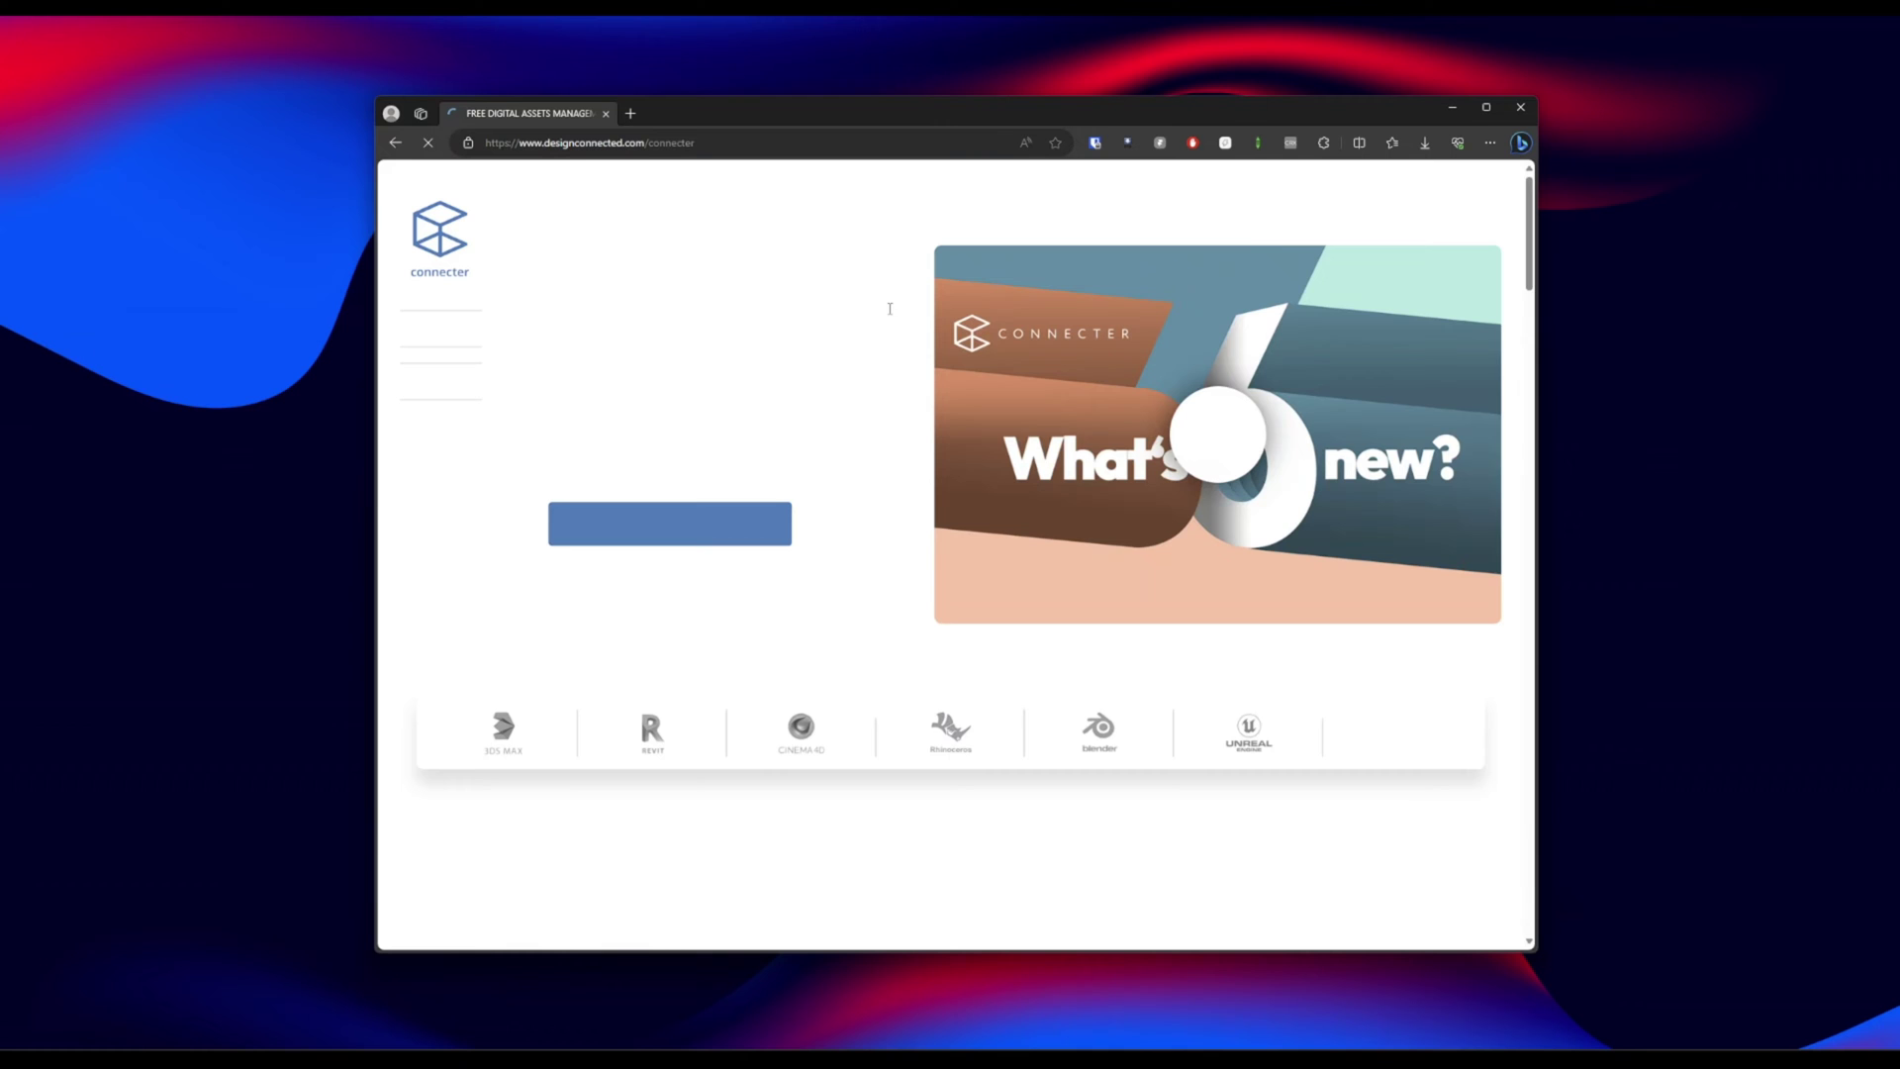
Examine the Connecter product page for its Windows download and the 3D programs it integrates with.
{"action": "scroll", "coordinate": [844, 428], "scroll_direction": "down", "scroll_amount": 3}
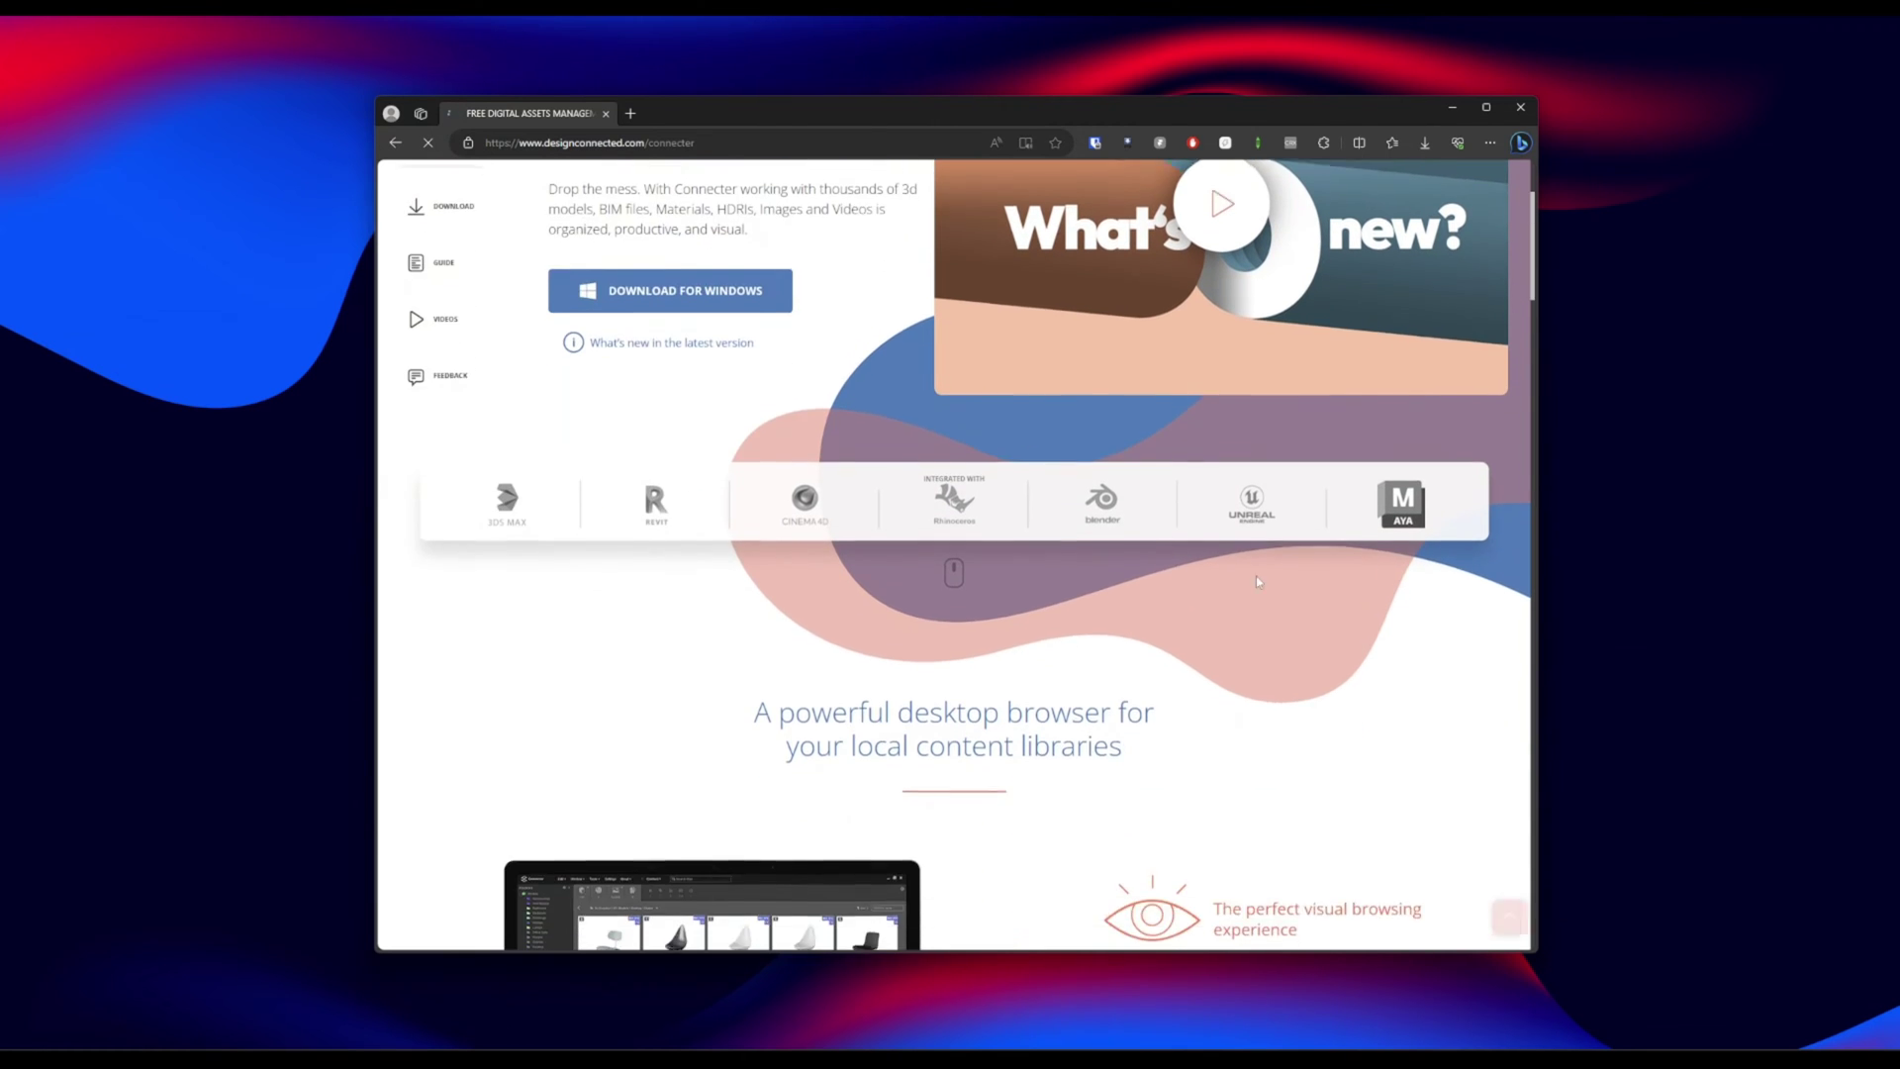
{"action": "scroll", "coordinate": [1263, 594], "scroll_direction": "up", "scroll_amount": 2}
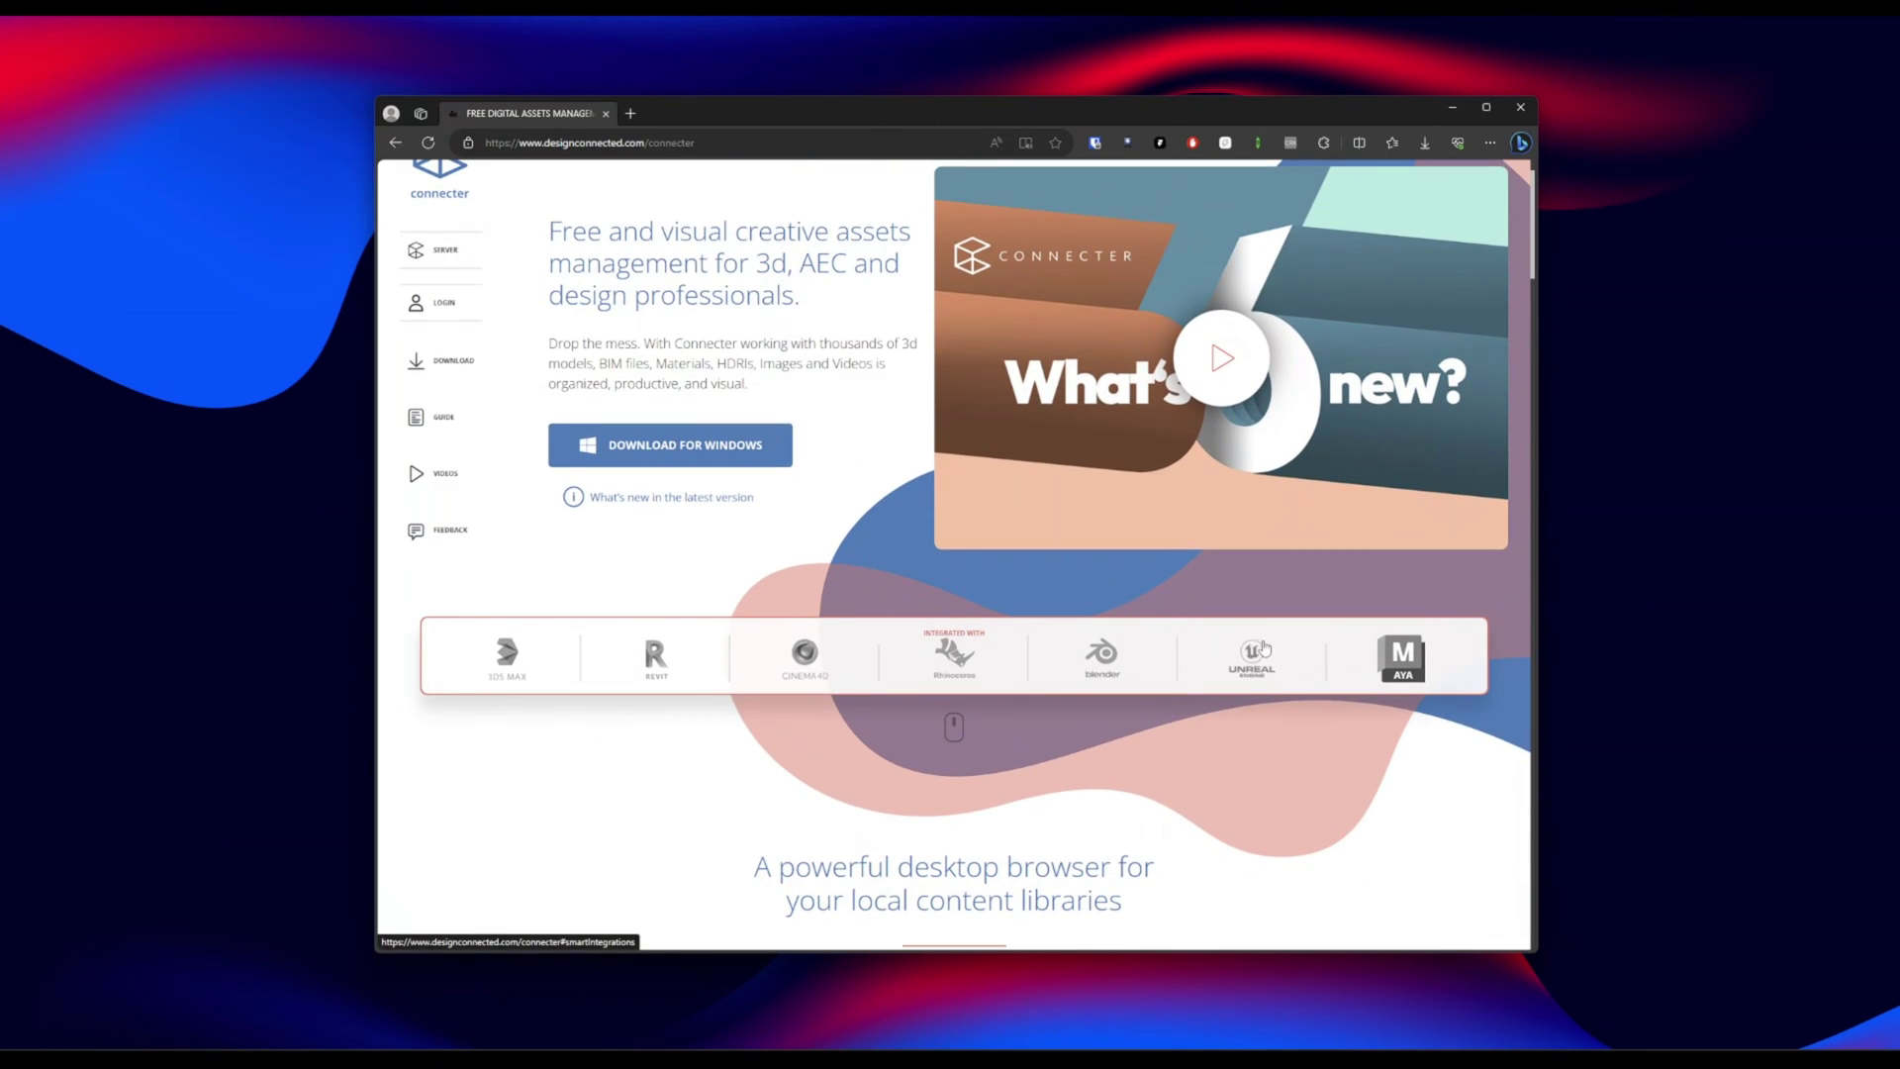
{"action": "scroll", "coordinate": [1263, 638], "scroll_direction": "down", "scroll_amount": 2}
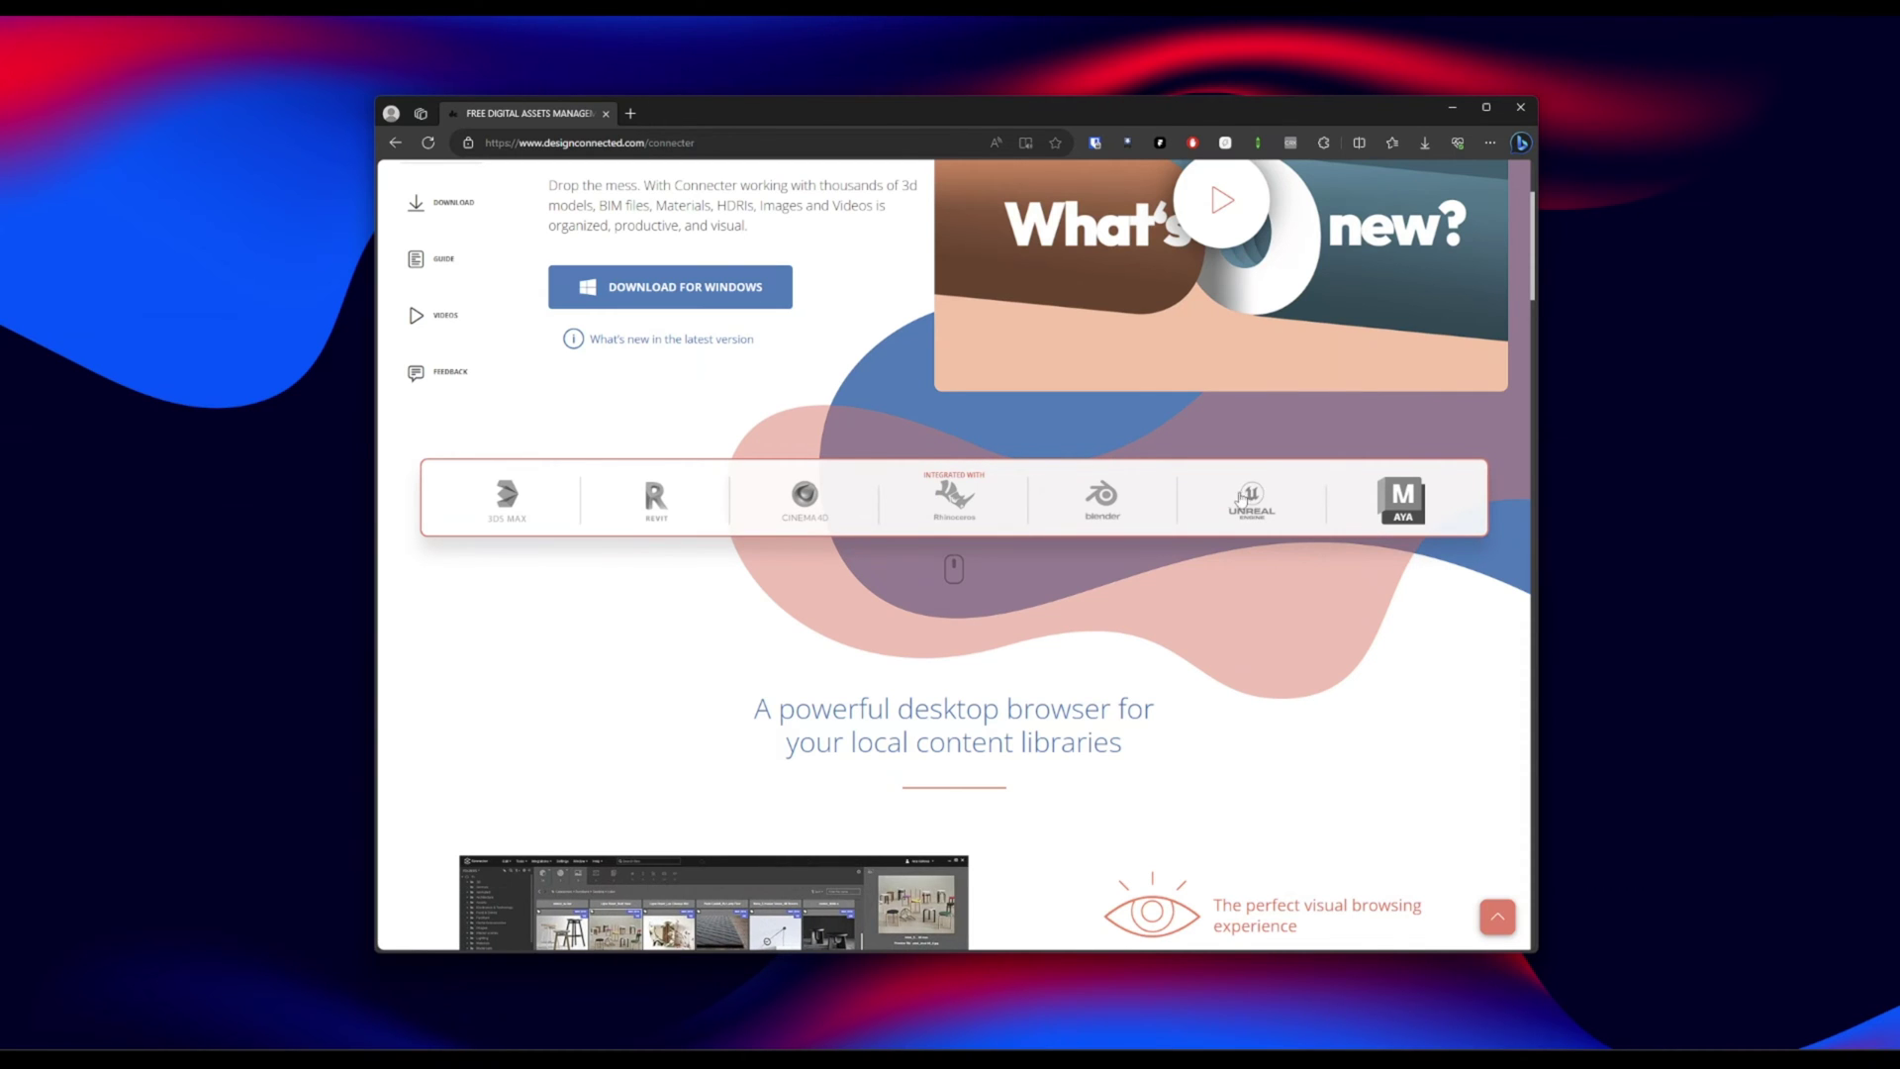
{"action": "scroll", "coordinate": [1222, 534], "scroll_direction": "down", "scroll_amount": 3}
{"action": "scroll", "coordinate": [1217, 540], "scroll_direction": "up", "scroll_amount": 3}
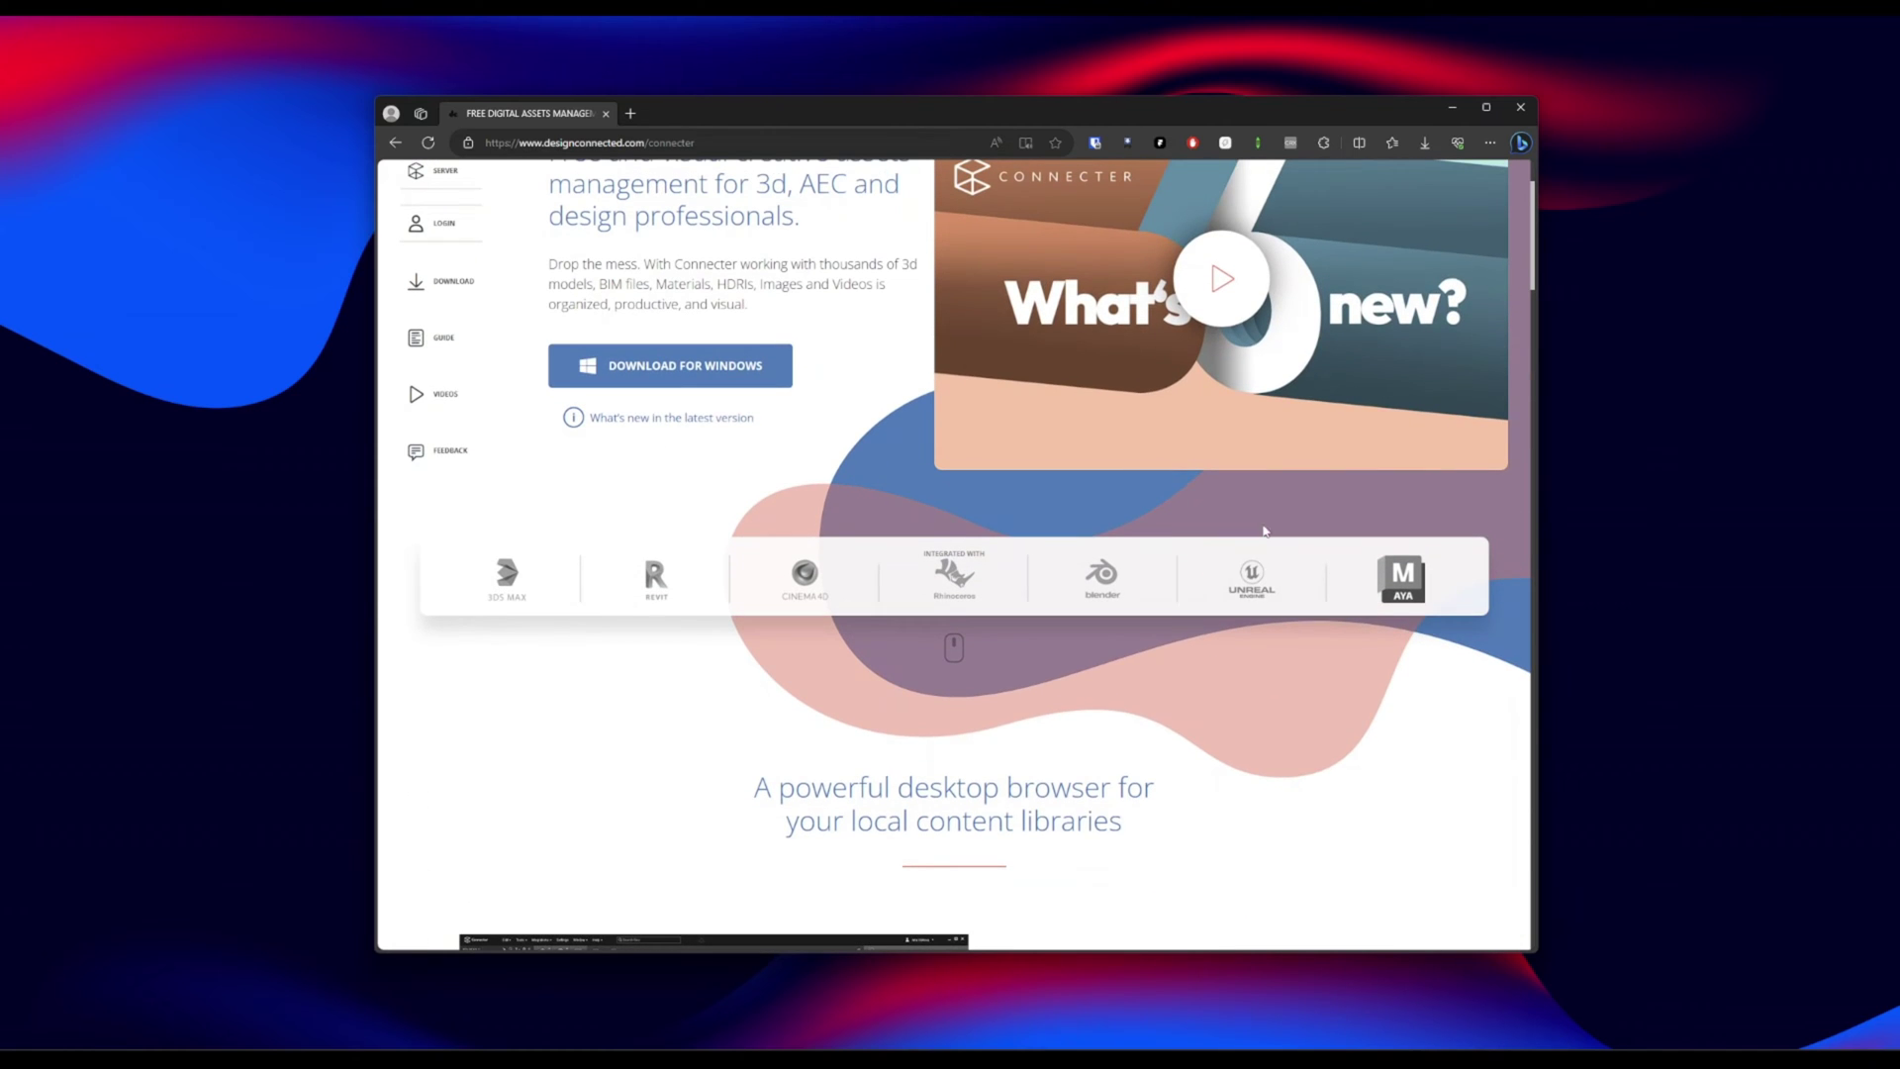
{"action": "scroll", "coordinate": [1137, 507], "scroll_direction": "up", "scroll_amount": 2}
{"action": "scroll", "coordinate": [796, 380], "scroll_direction": "down", "scroll_amount": 2}
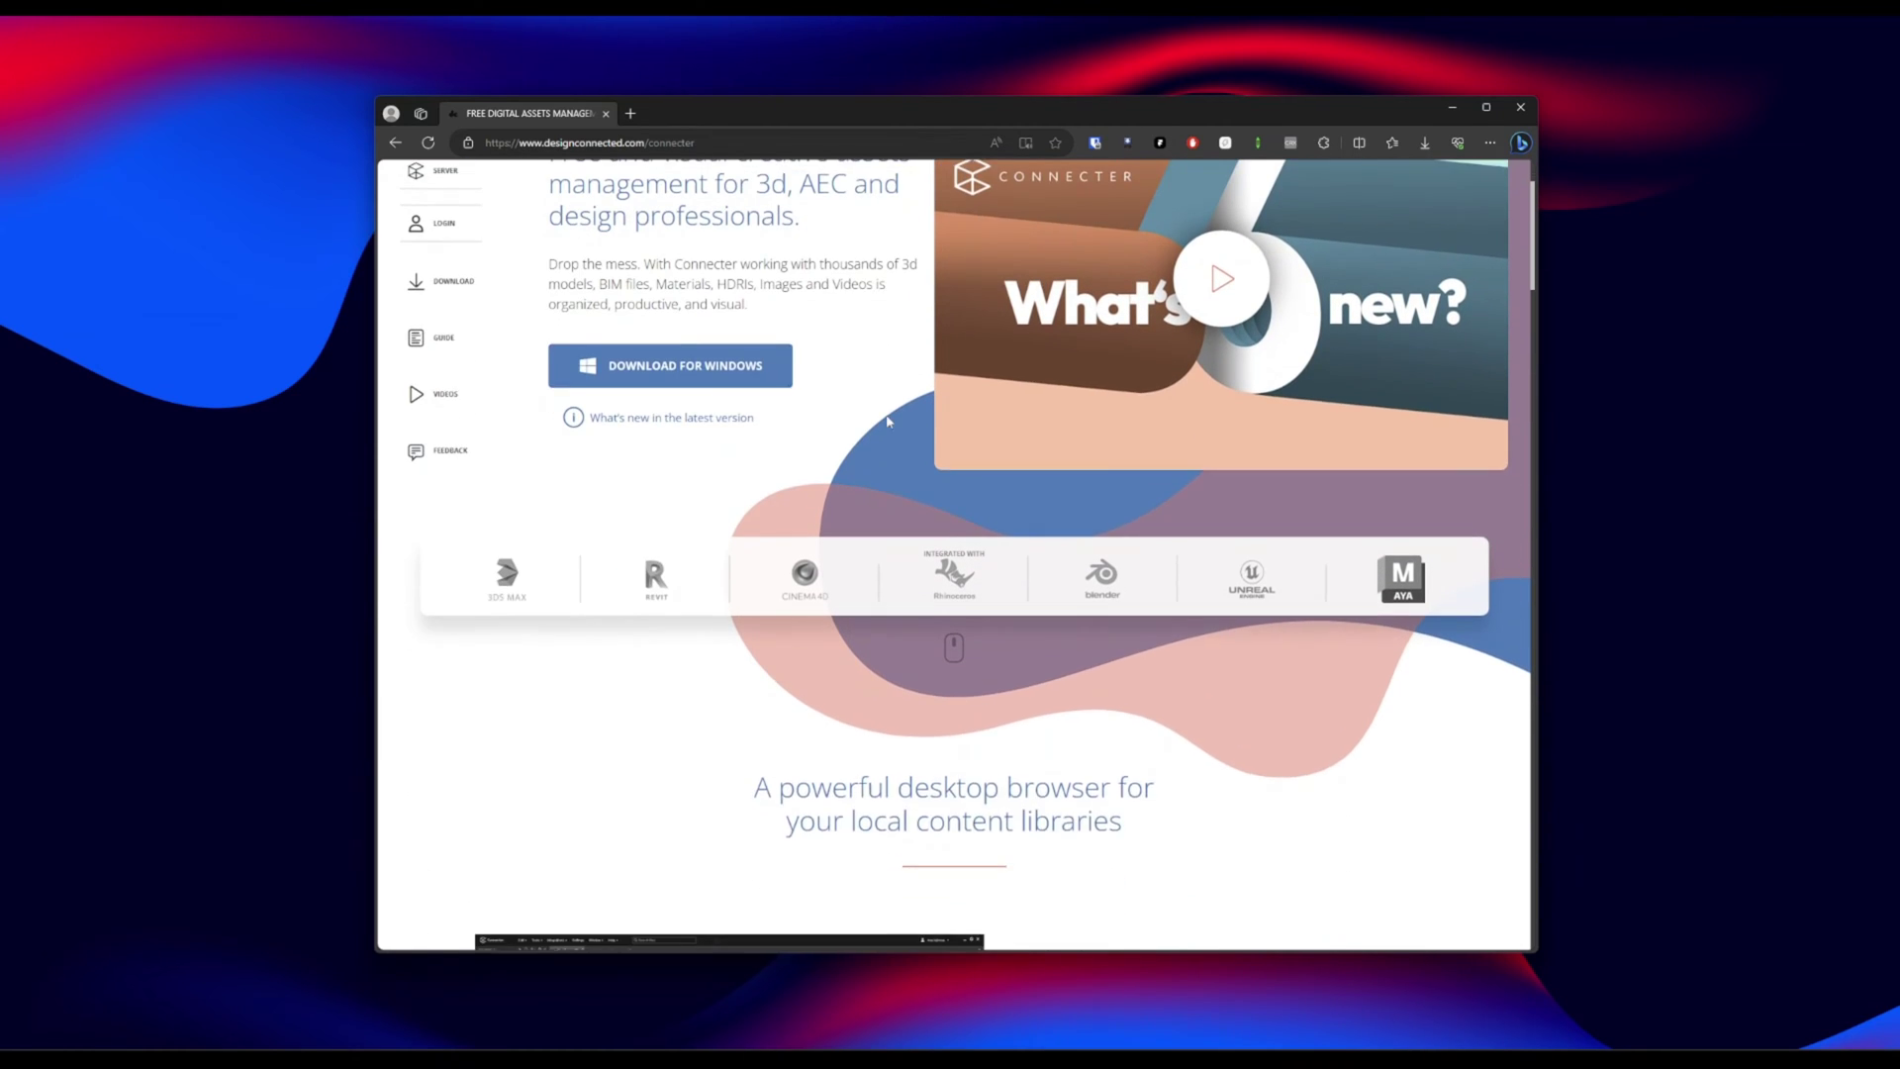
{"action": "scroll", "coordinate": [930, 433], "scroll_direction": "up", "scroll_amount": 2}
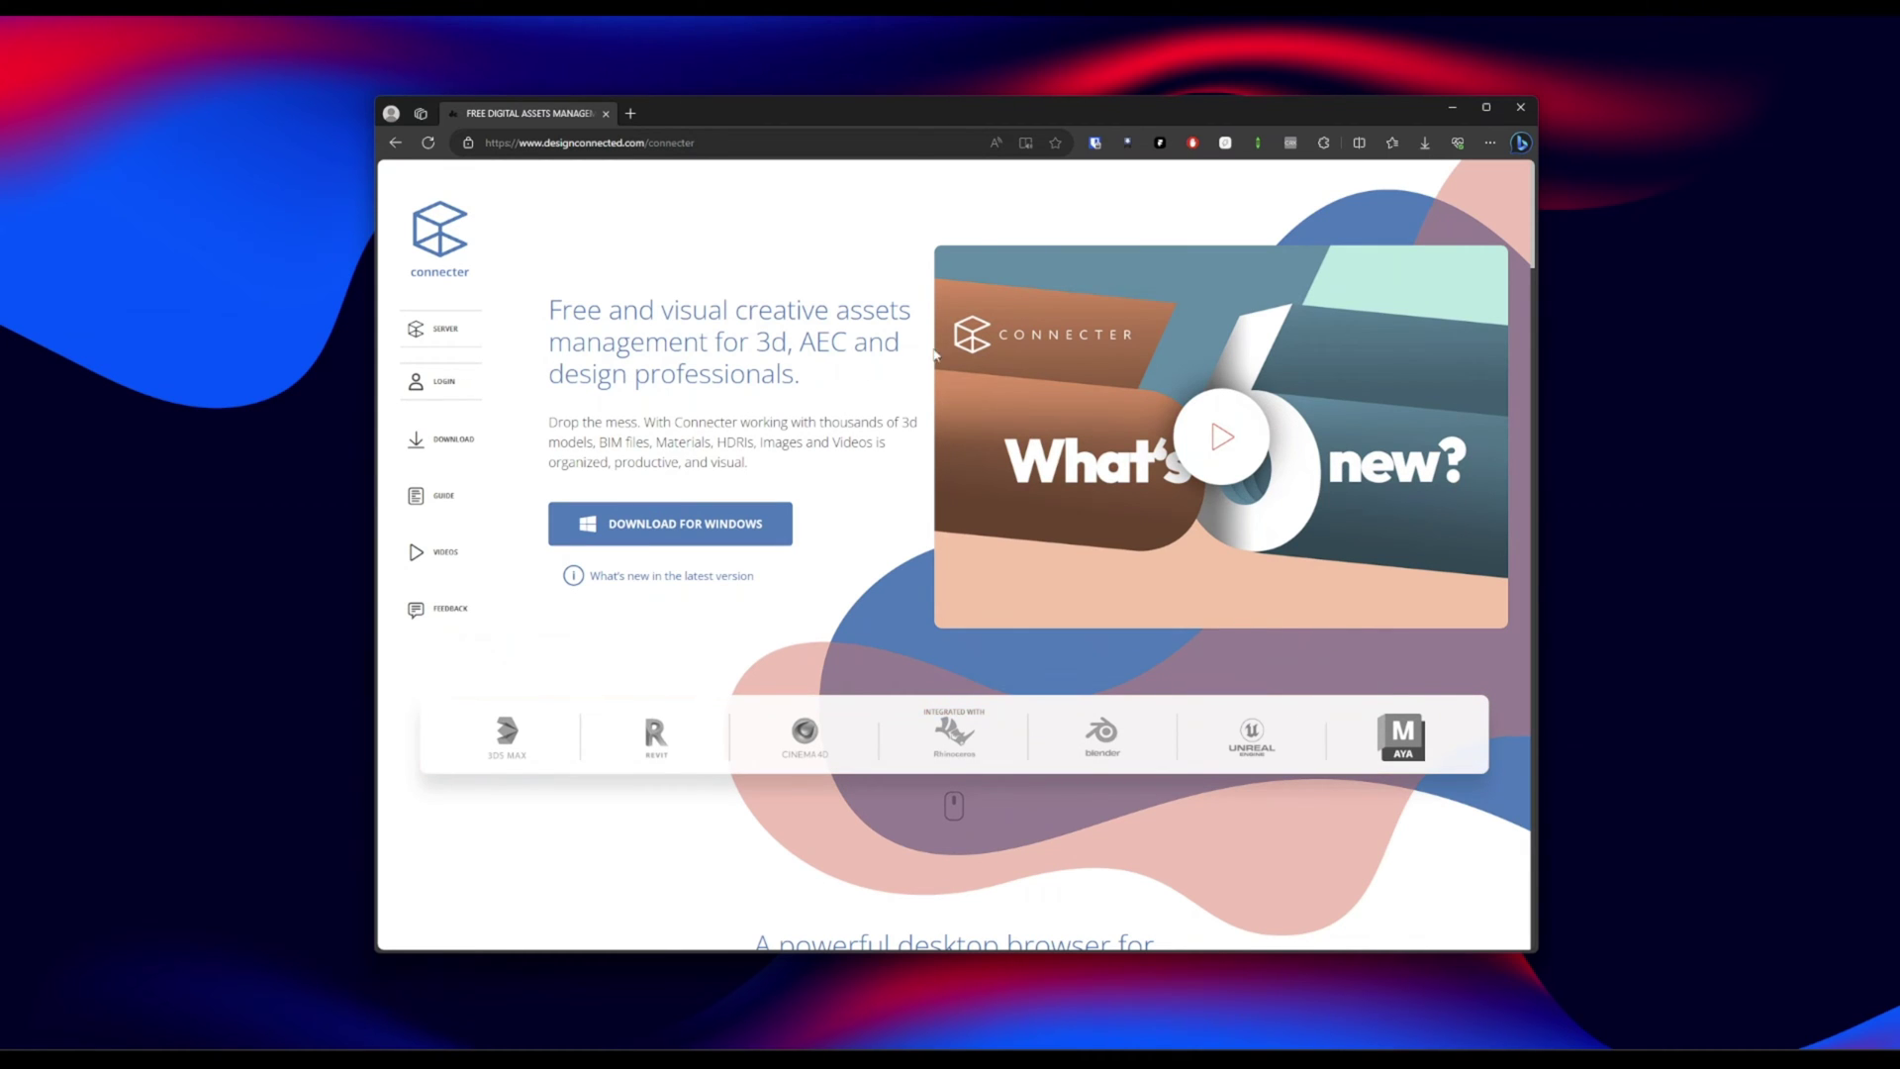
{"action": "scroll", "coordinate": [1239, 701], "scroll_direction": "down", "scroll_amount": 2}
{"action": "scroll", "coordinate": [701, 532], "scroll_direction": "up", "scroll_amount": 2}
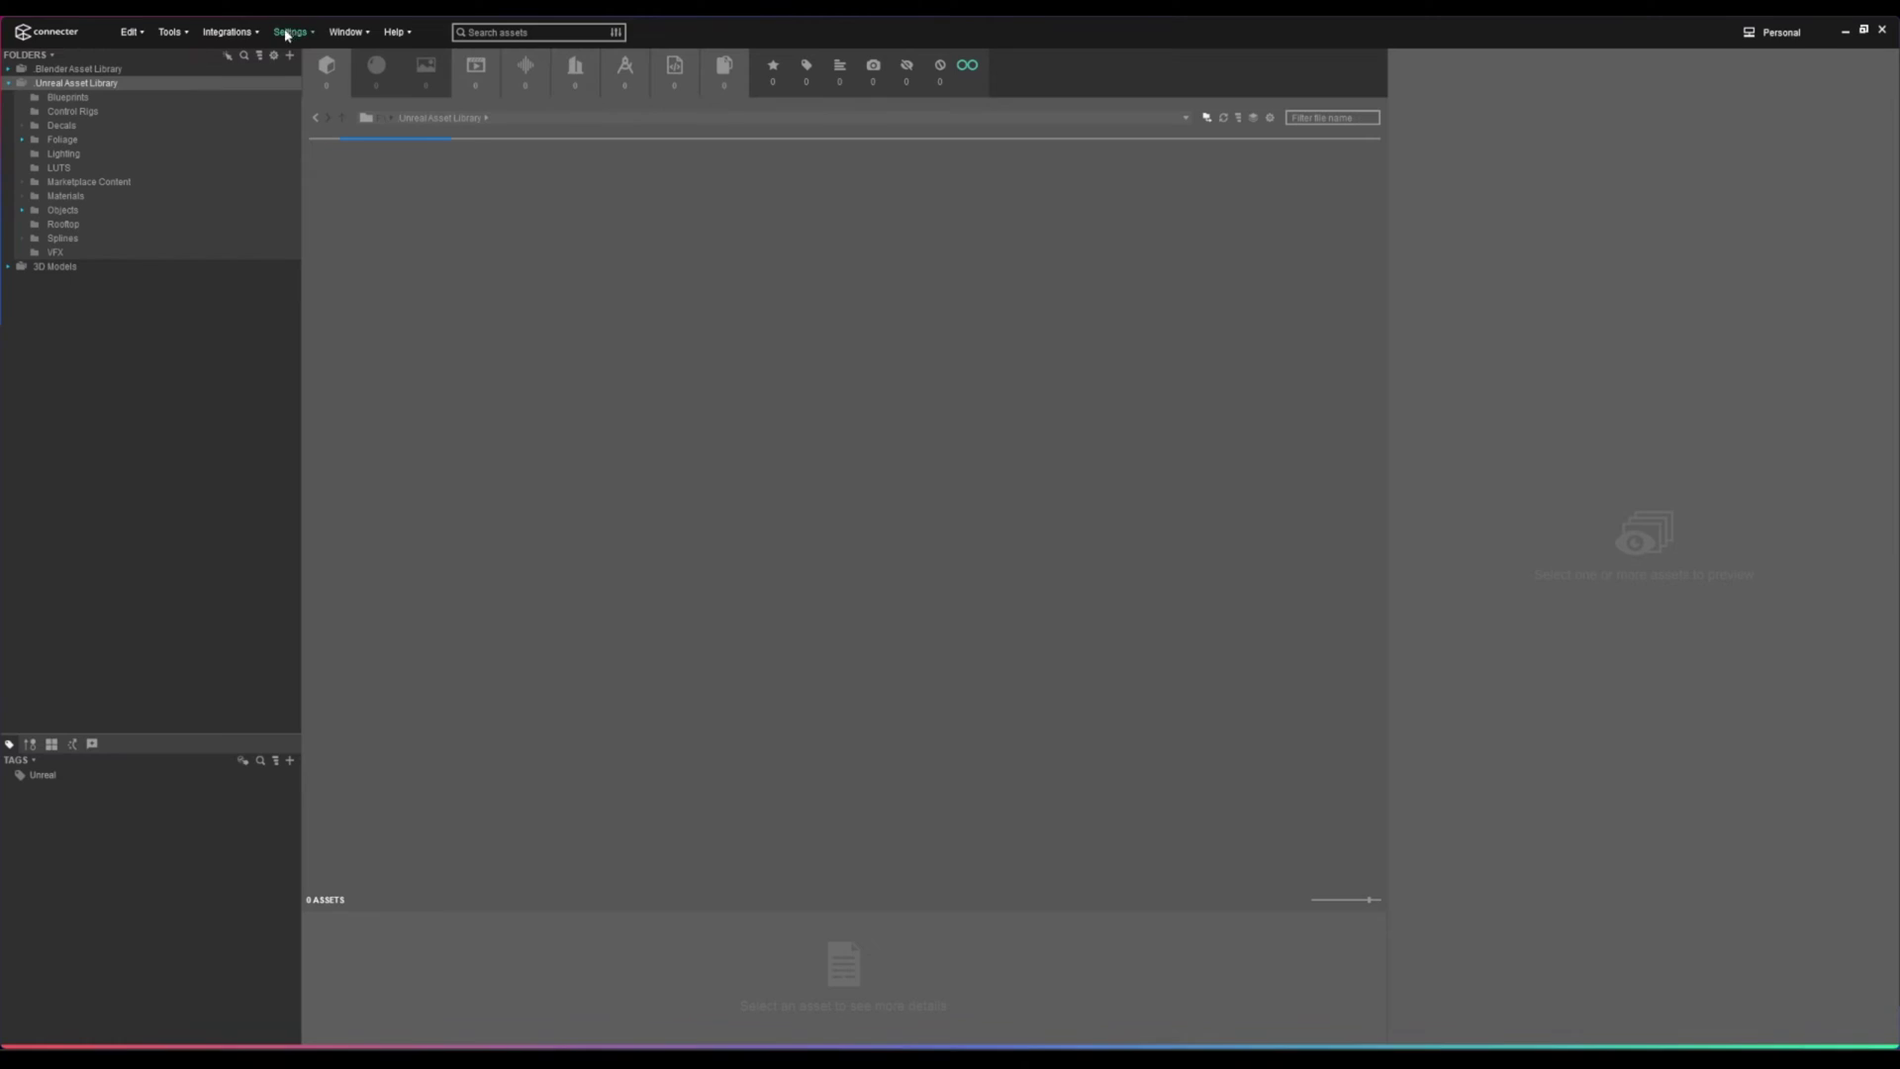
In Connecter, start a manual install of the Unreal Engine integration for engine version 5.3.
{"action": "left_click", "coordinate": [220, 34]}
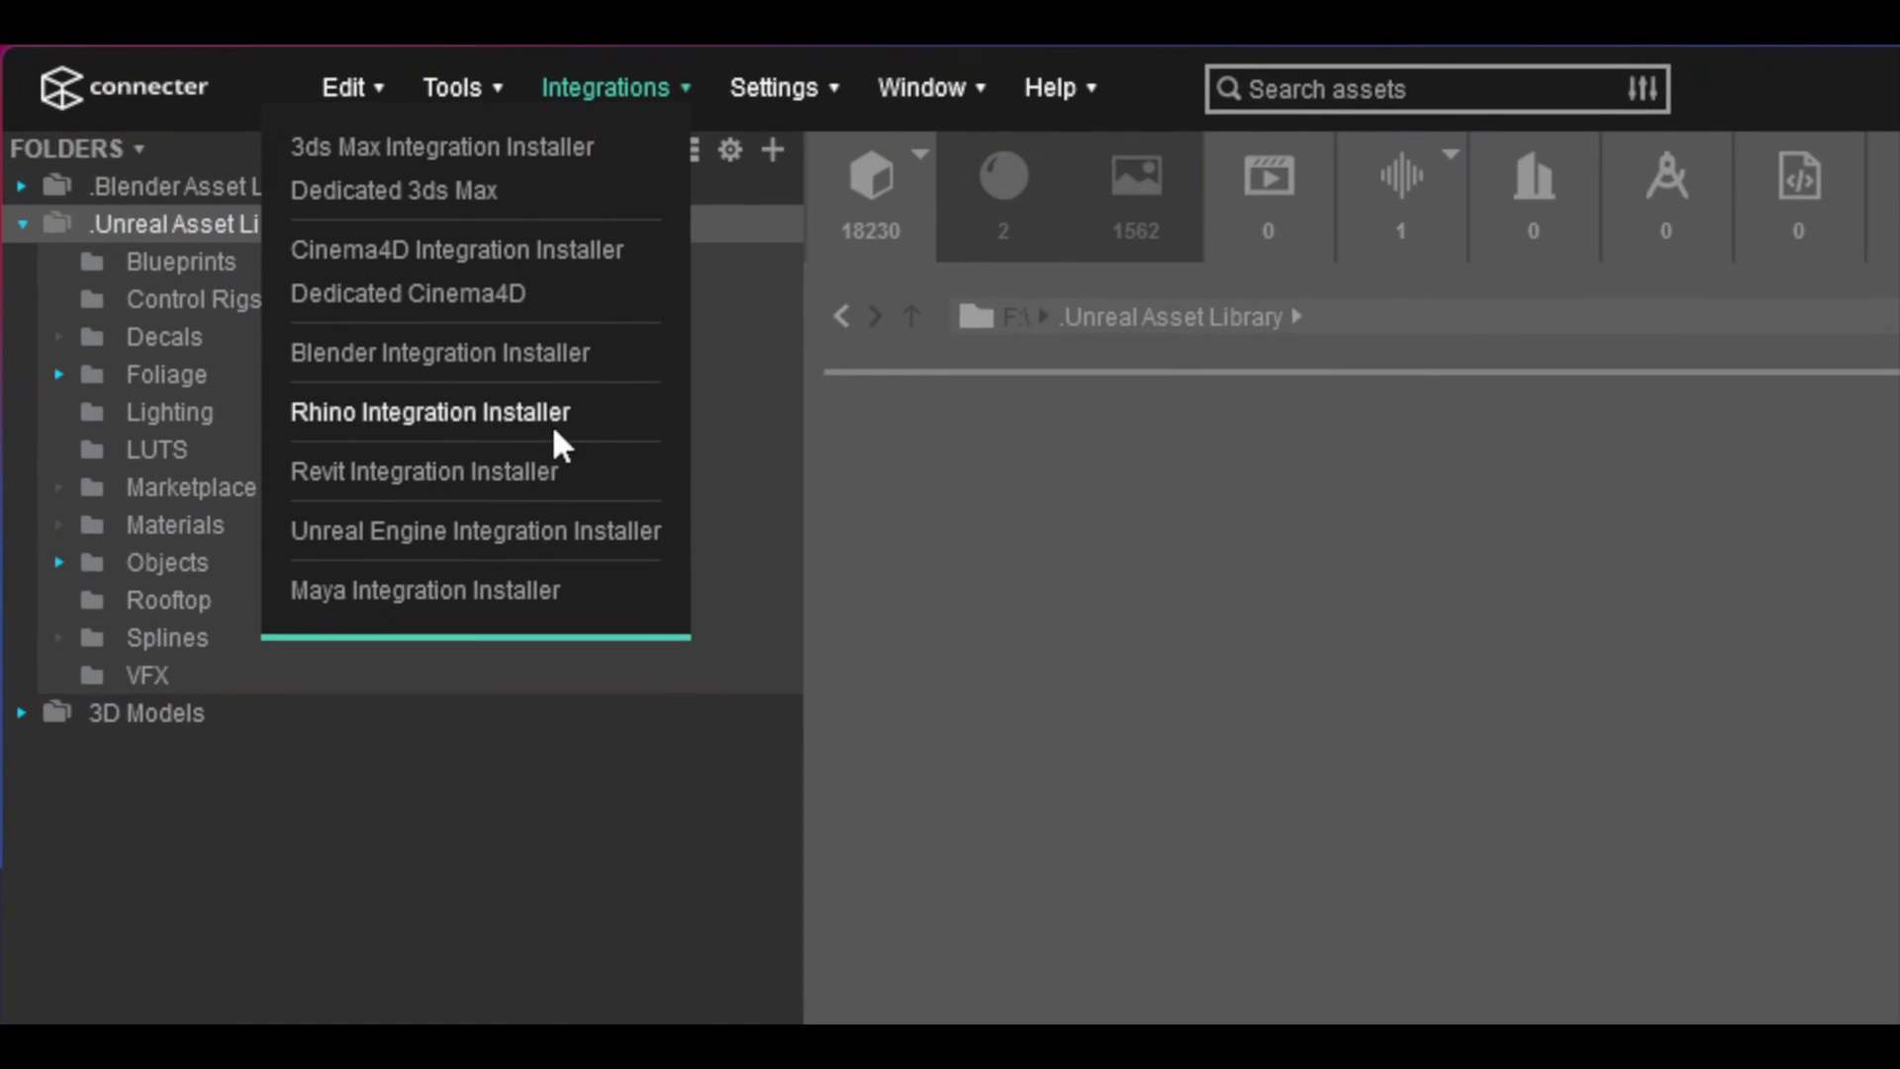
{"action": "left_click", "coordinate": [506, 532]}
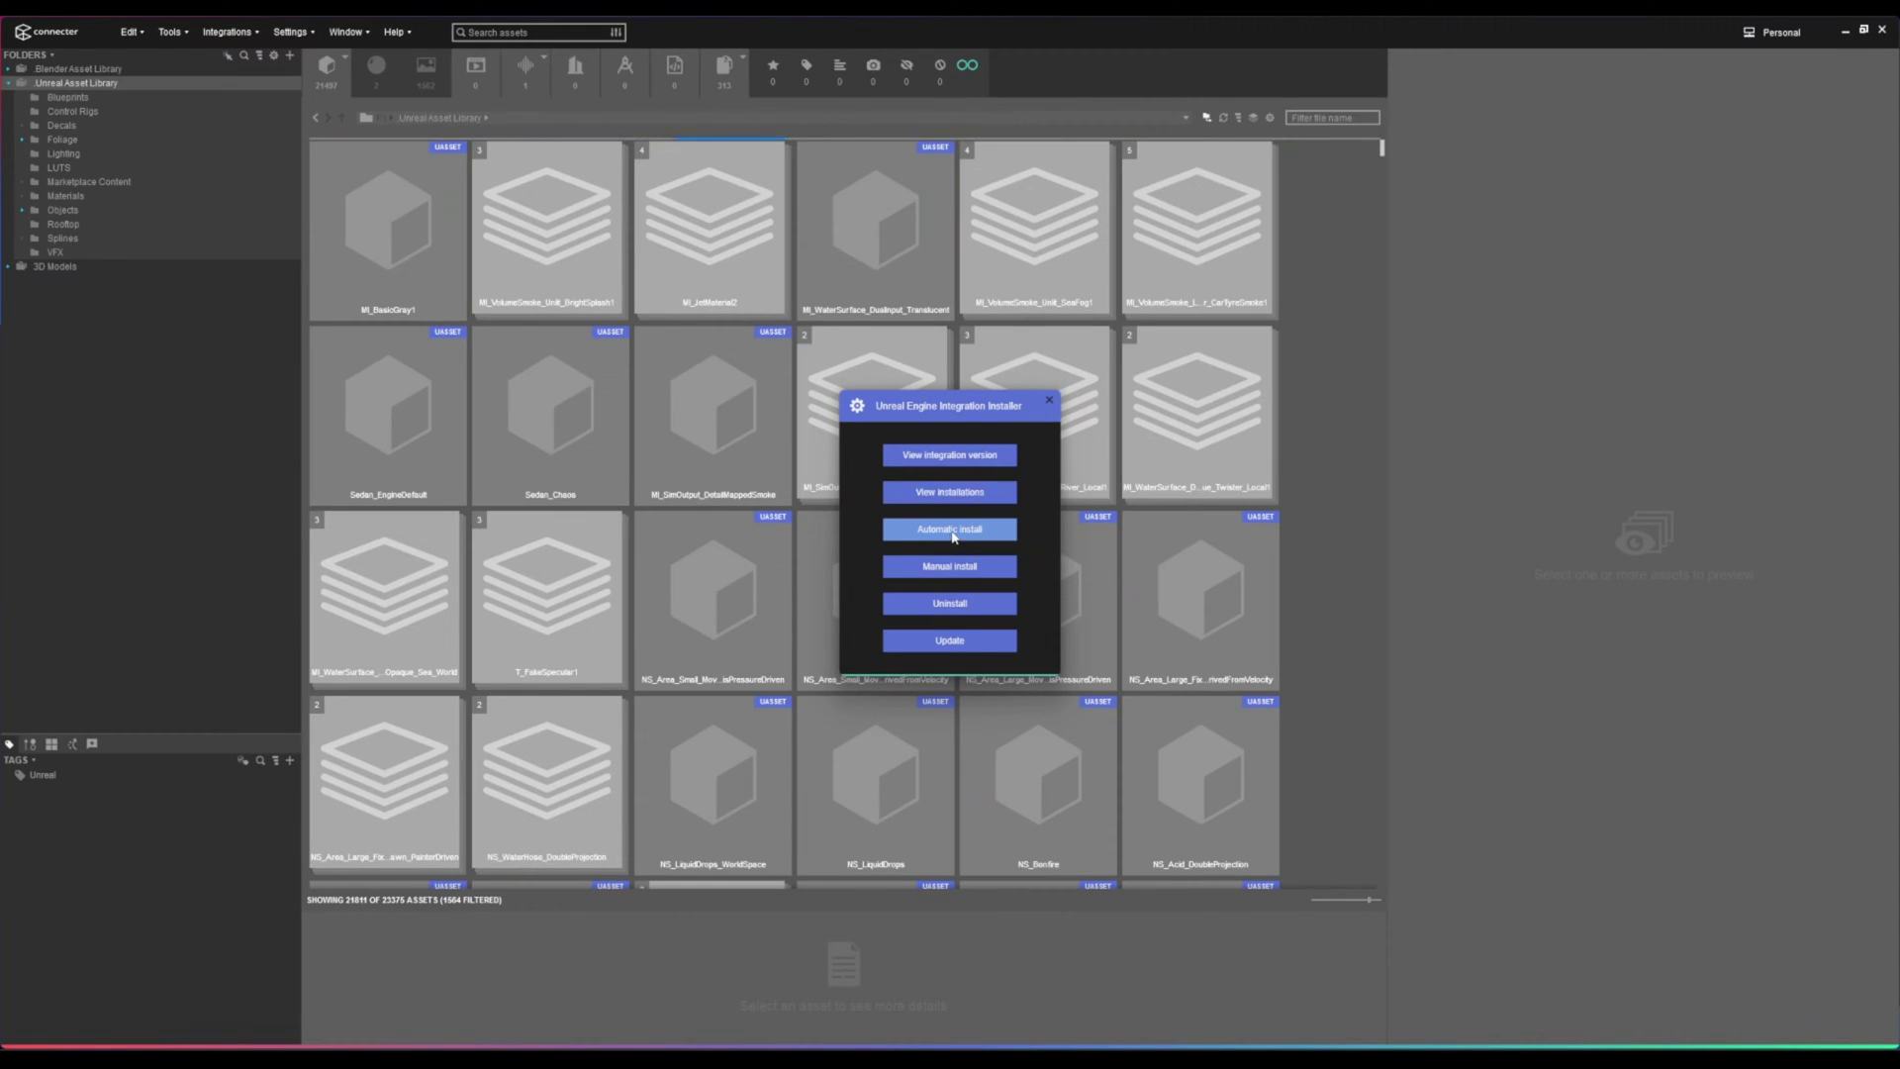
{"action": "left_click", "coordinate": [950, 568]}
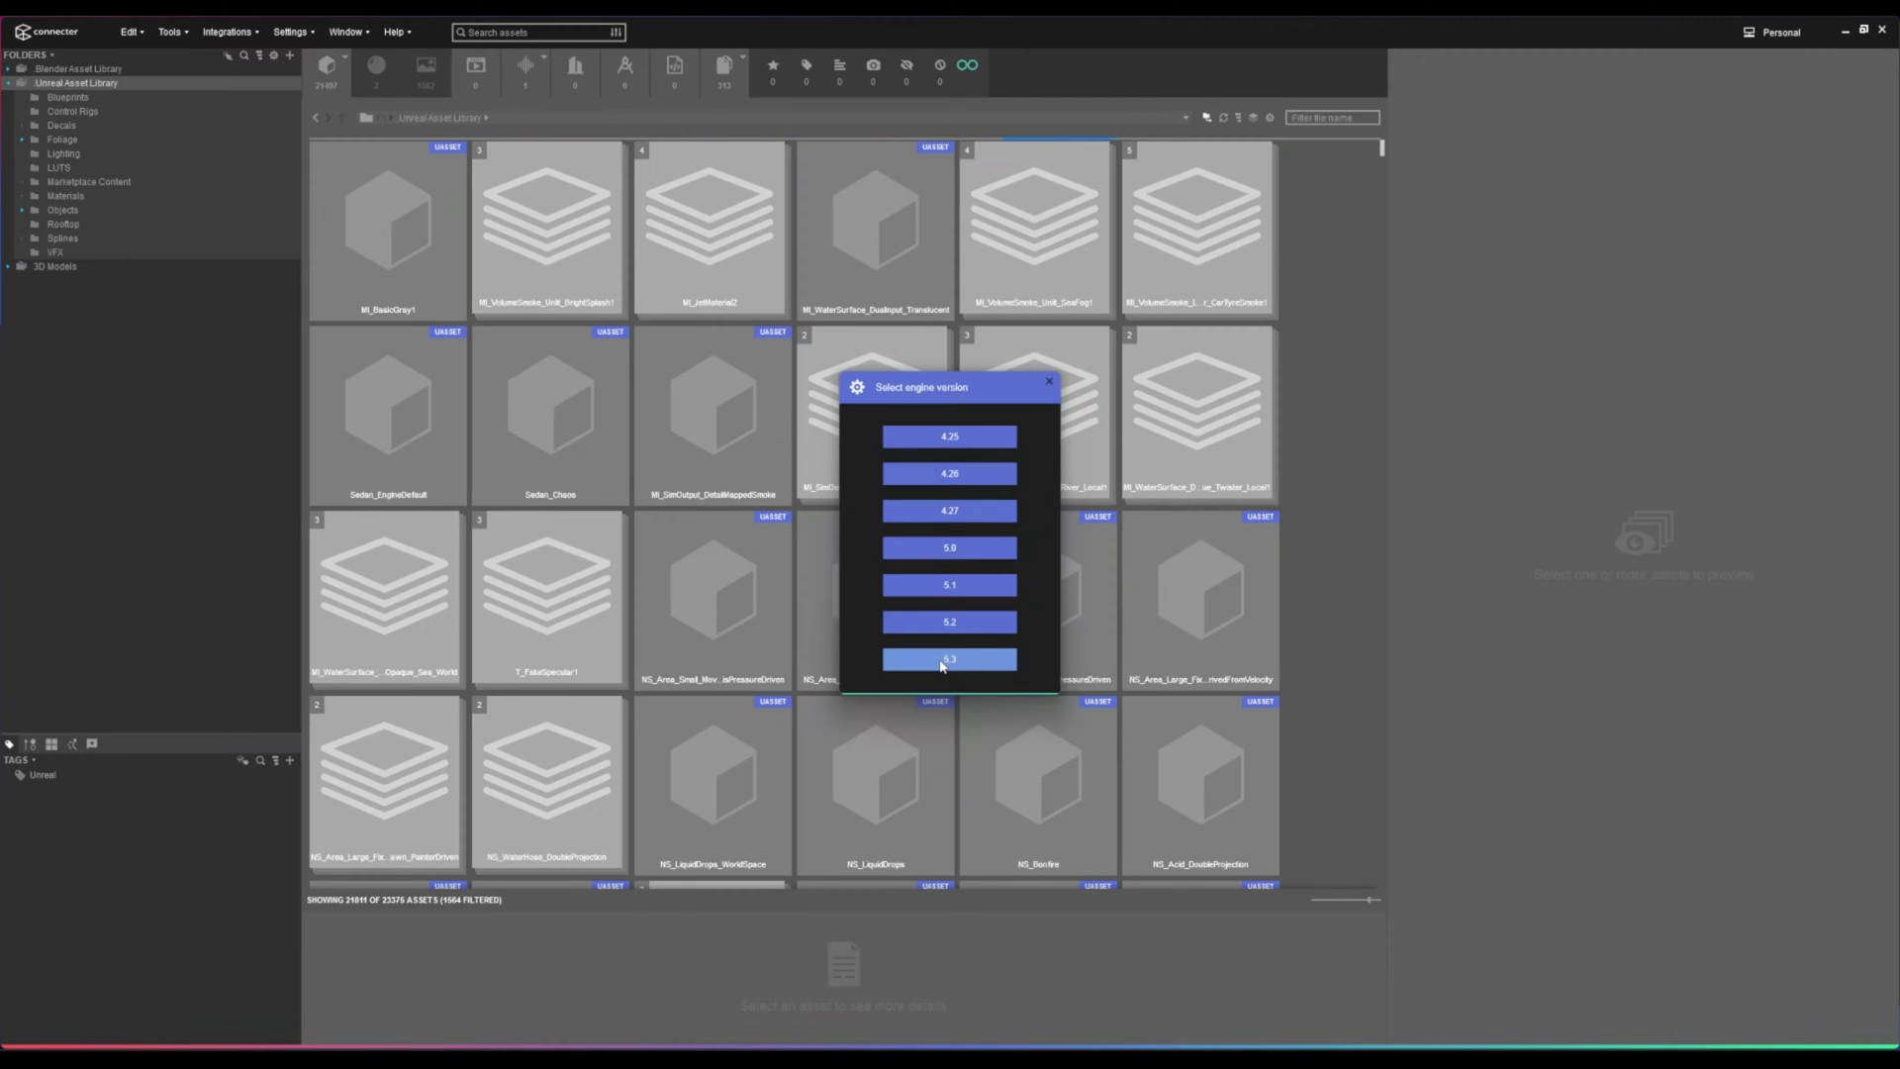
{"action": "left_click", "coordinate": [954, 661]}
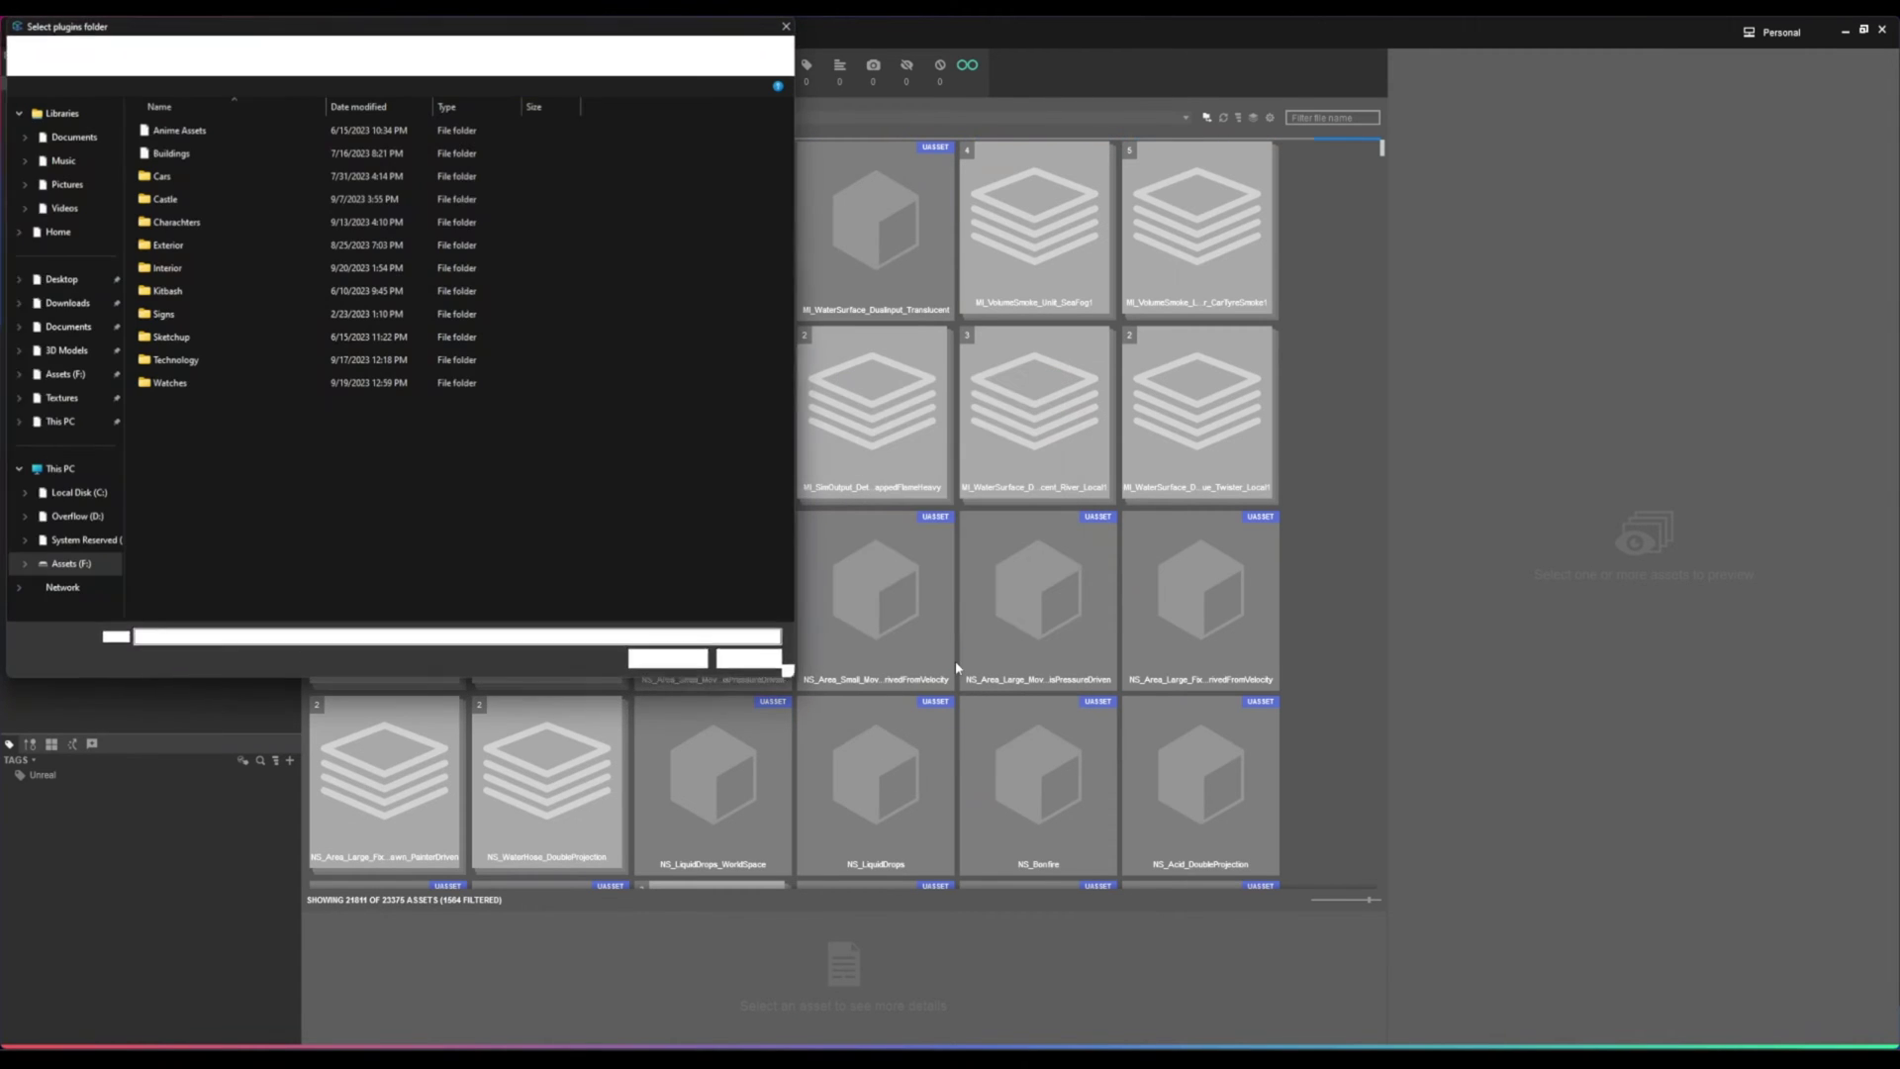
Install the integration into the plugins folder C:\Program Files\Epic Games\UE_5.3\Engine\Plugins.
{"action": "left_click_drag", "start_coordinate": [453, 33], "coordinate": [999, 244]}
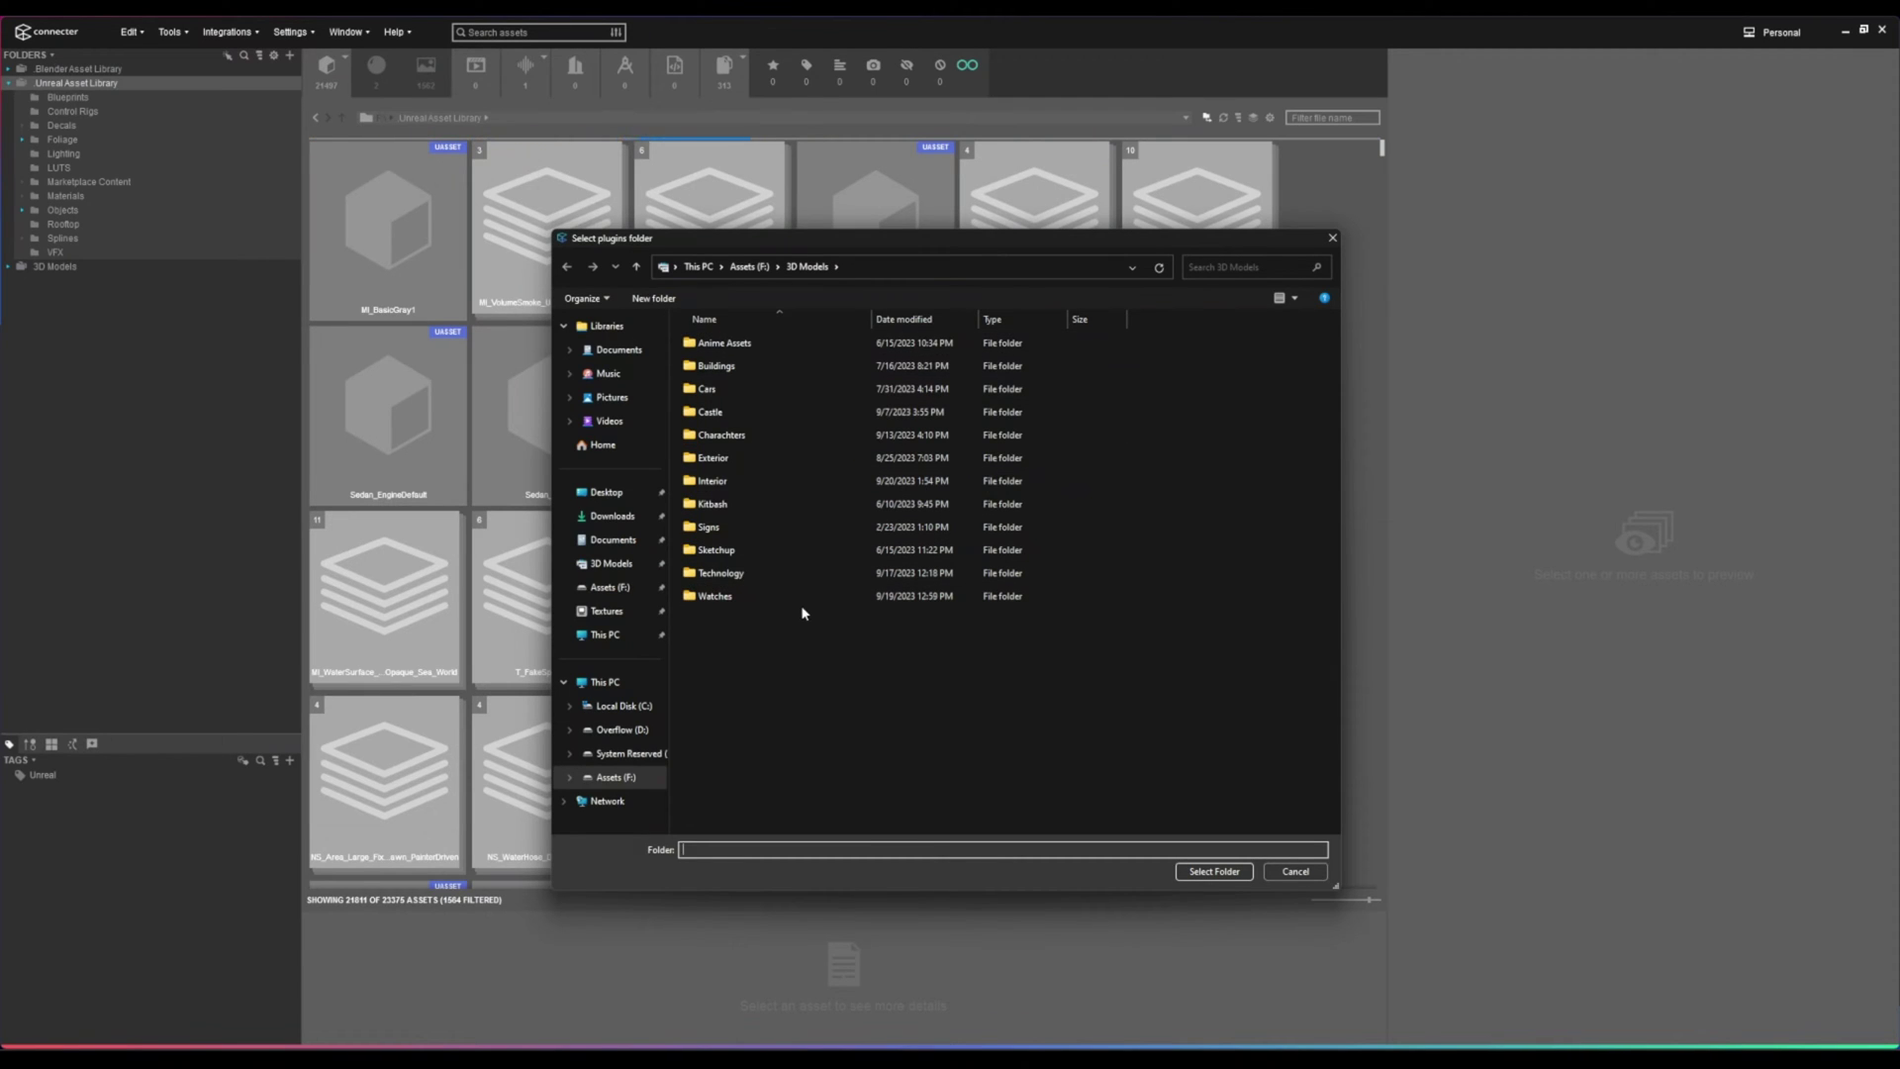
{"action": "left_click", "coordinate": [619, 706]}
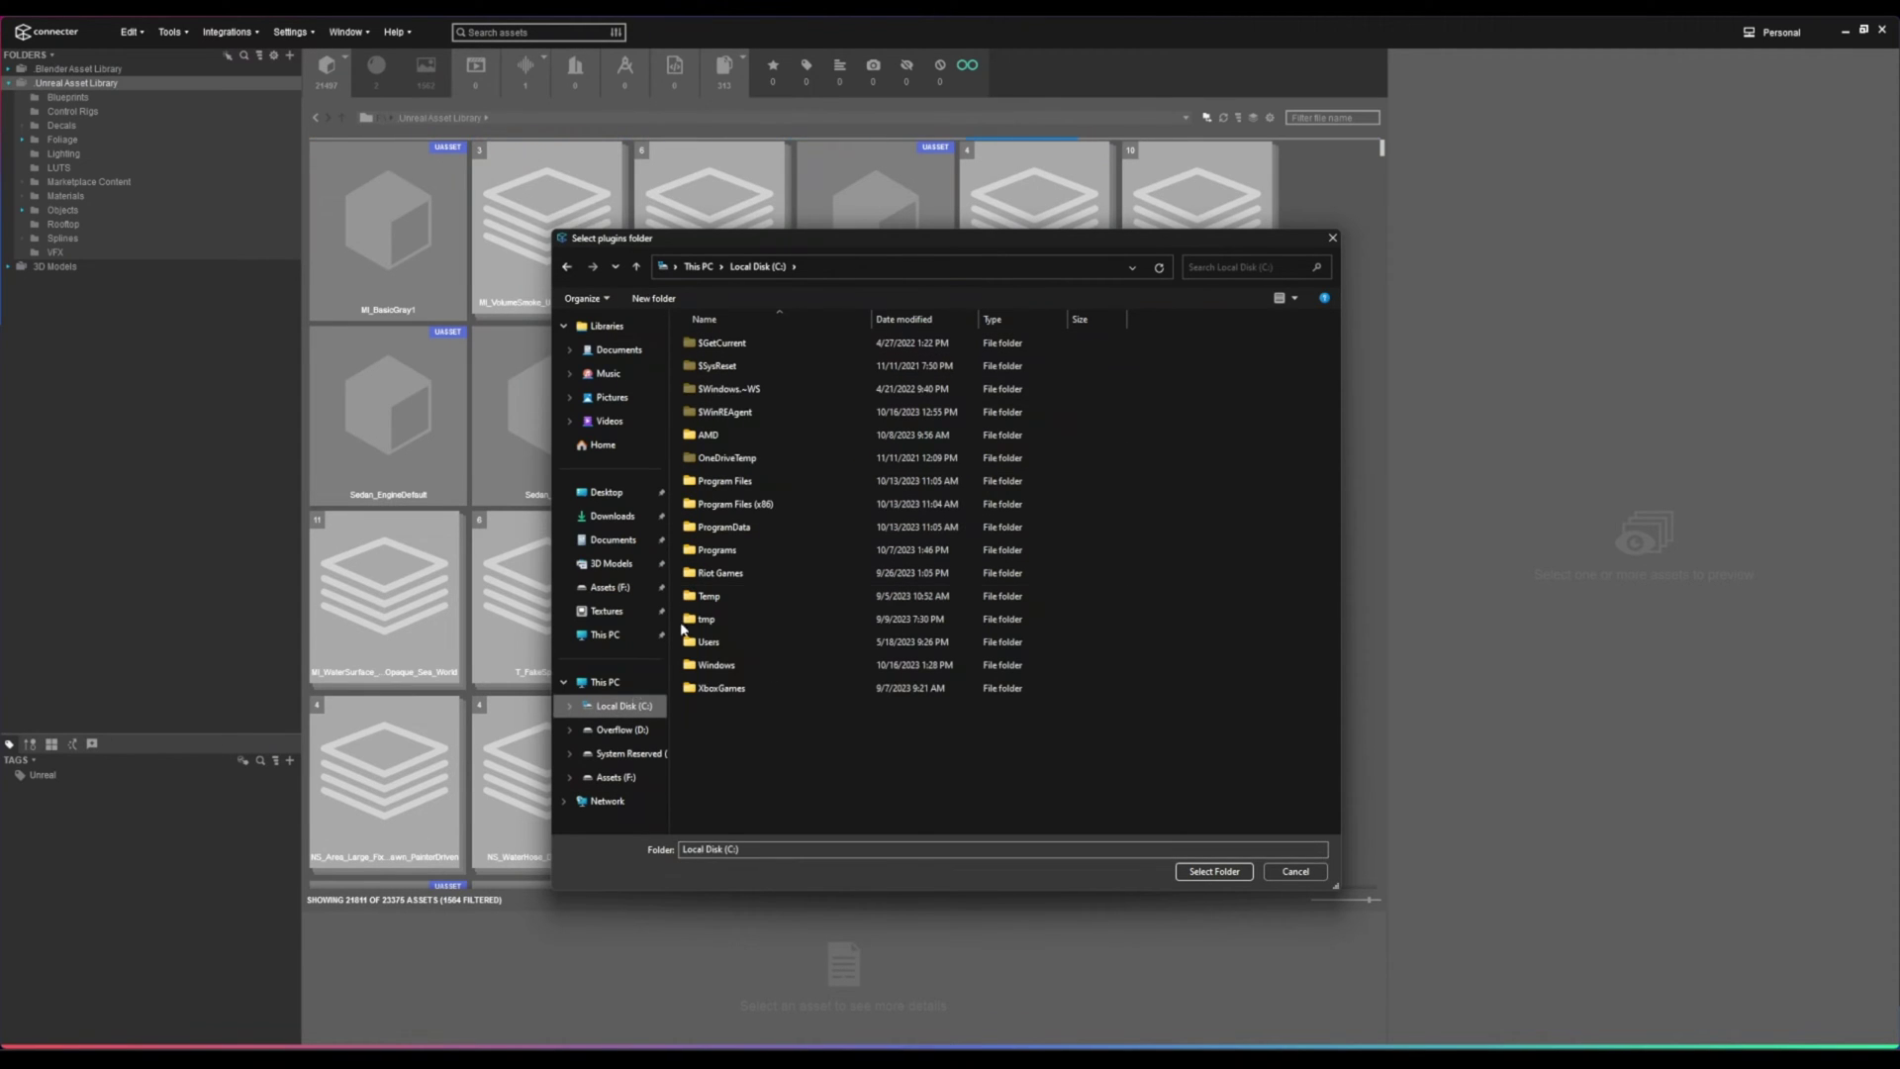
{"action": "double_click", "coordinate": [737, 481]}
{"action": "scroll", "coordinate": [732, 668], "scroll_direction": "down", "scroll_amount": 4}
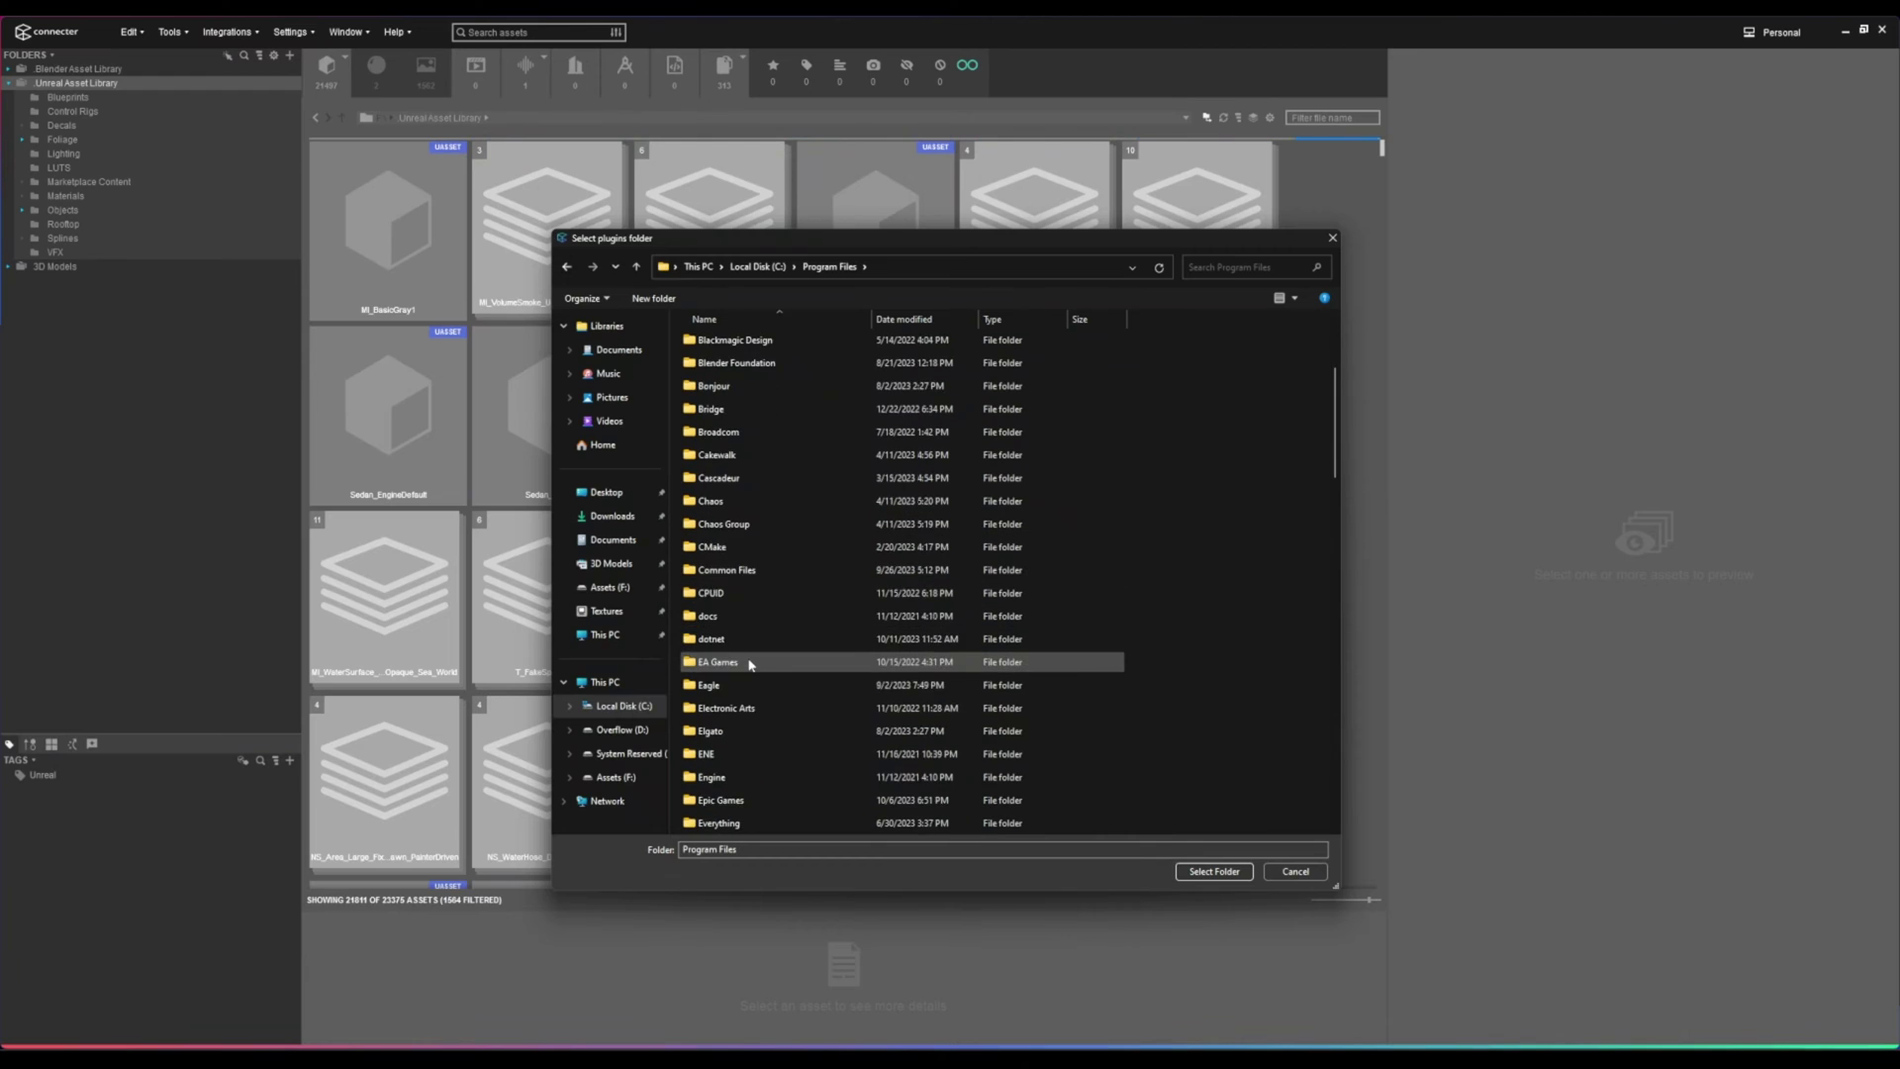
{"action": "double_click", "coordinate": [738, 708]}
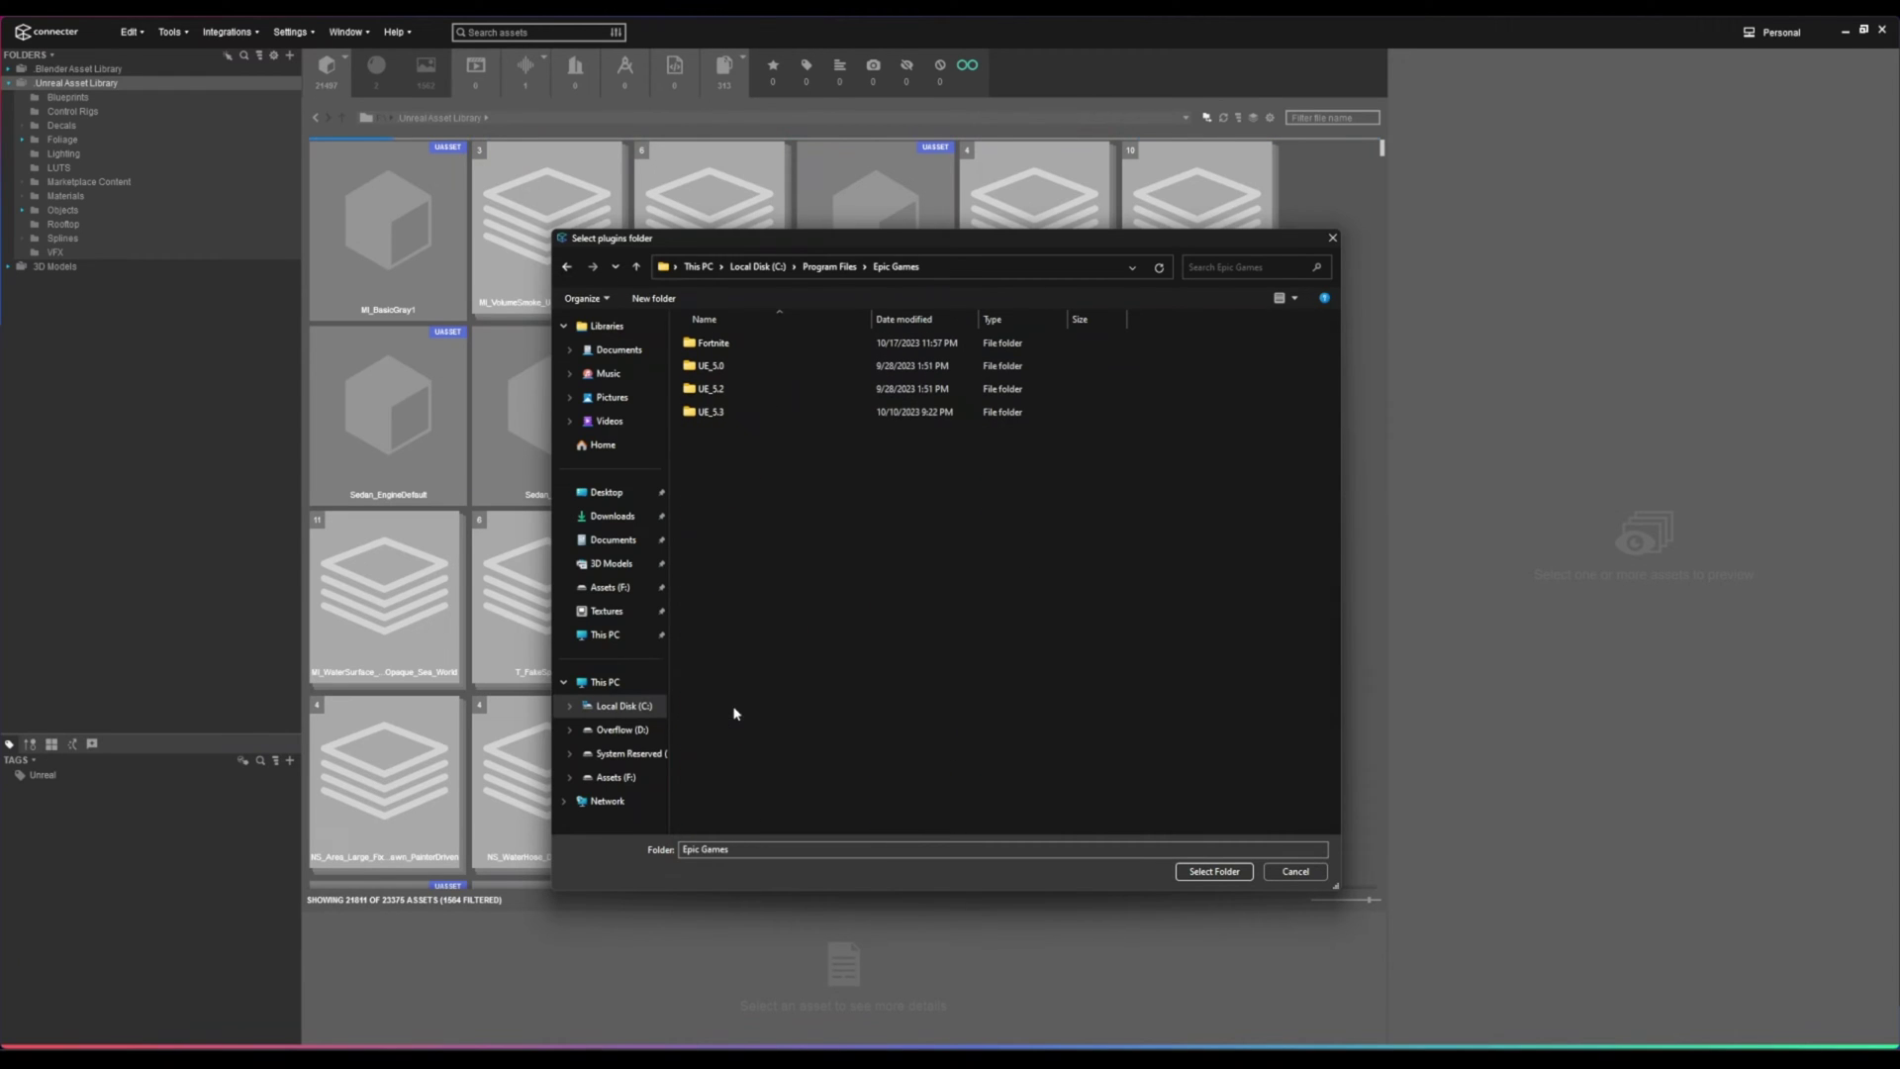
{"action": "left_click", "coordinate": [715, 413]}
{"action": "double_click", "coordinate": [714, 415]}
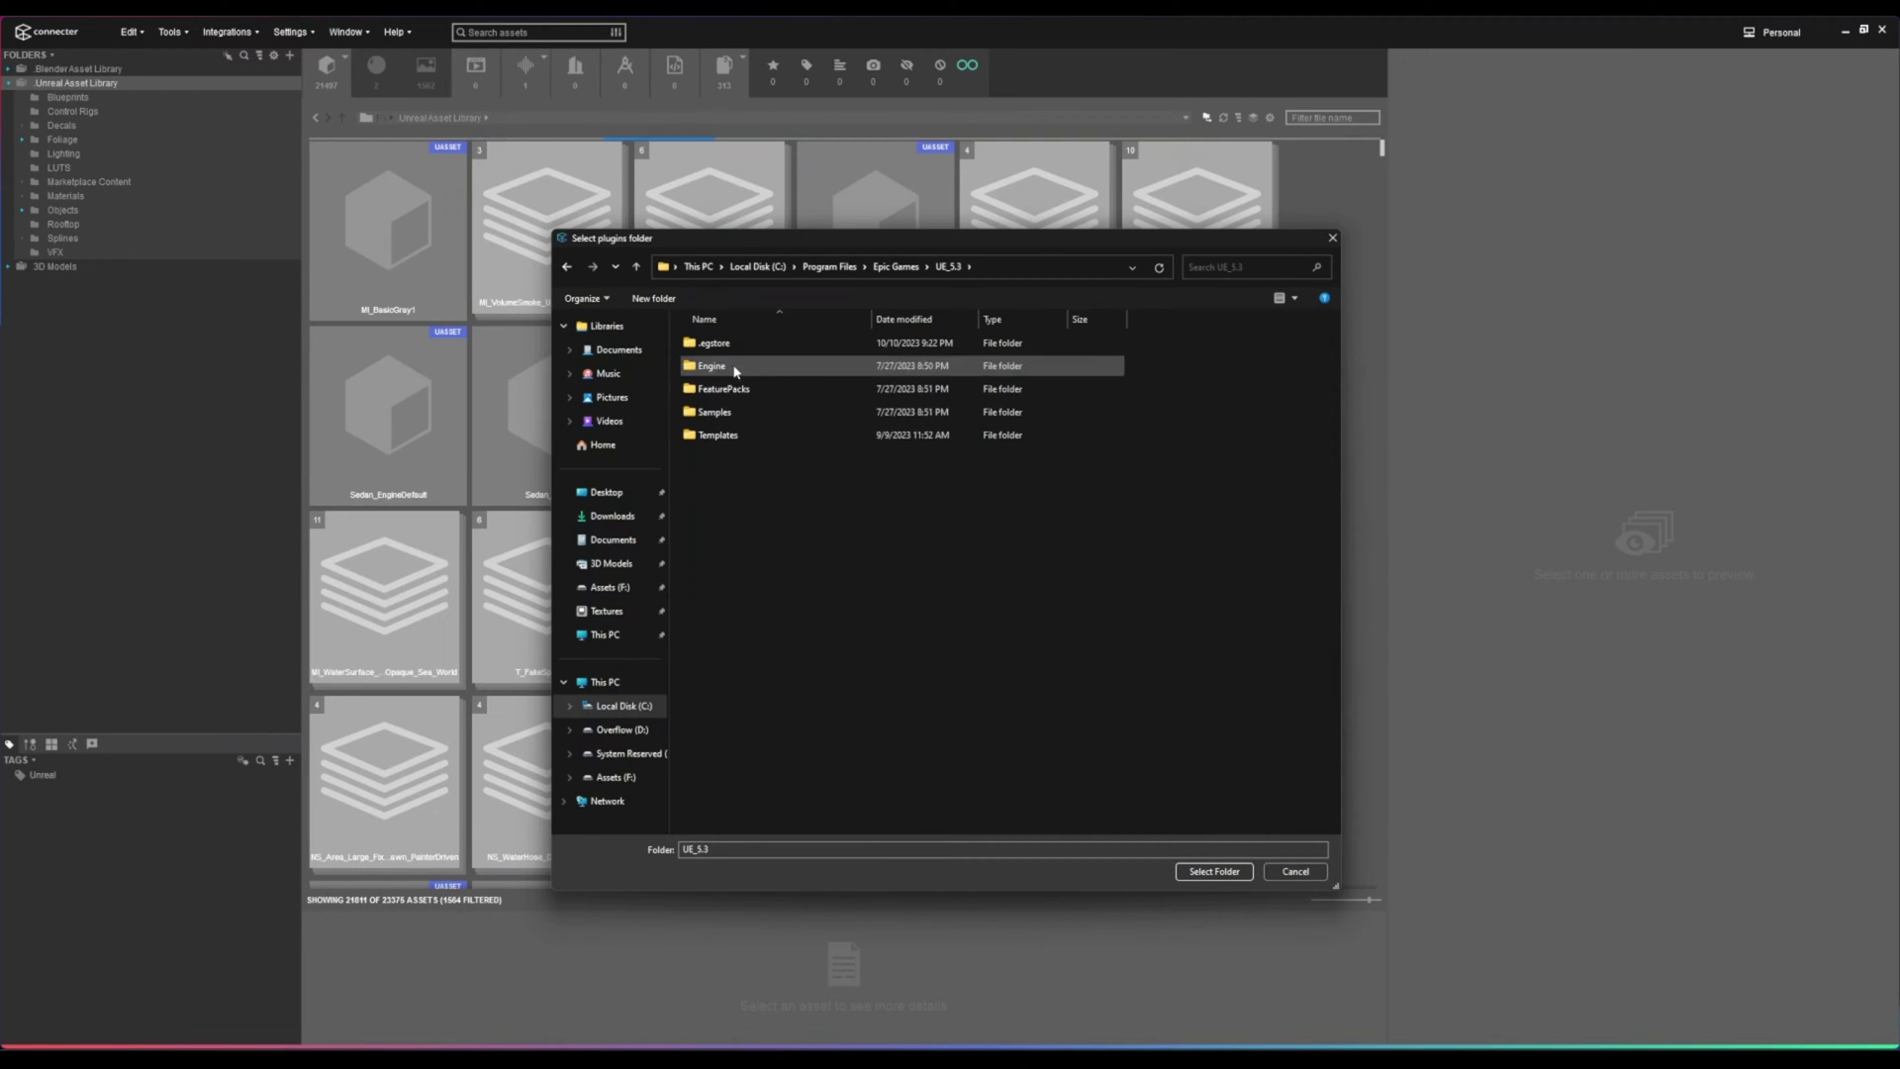
{"action": "double_click", "coordinate": [733, 367]}
{"action": "double_click", "coordinate": [714, 526]}
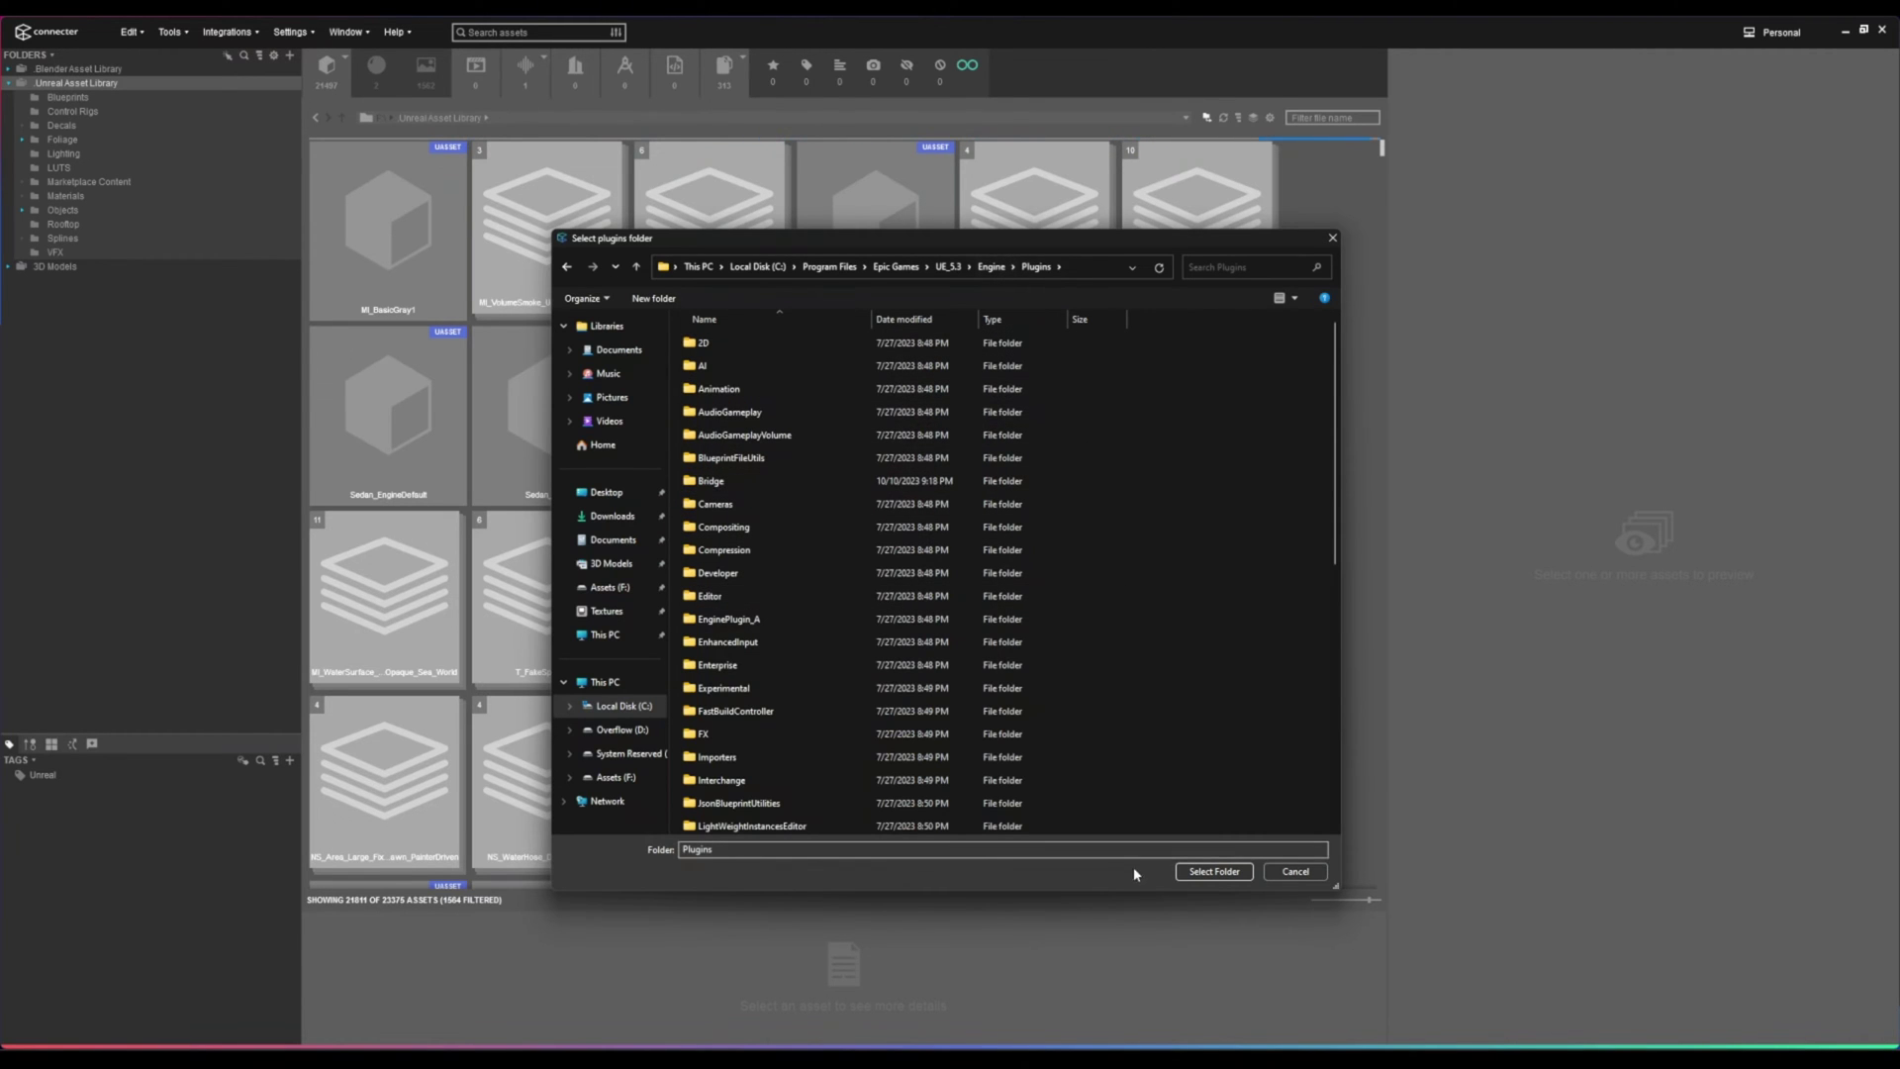
{"action": "left_click", "coordinate": [1214, 874]}
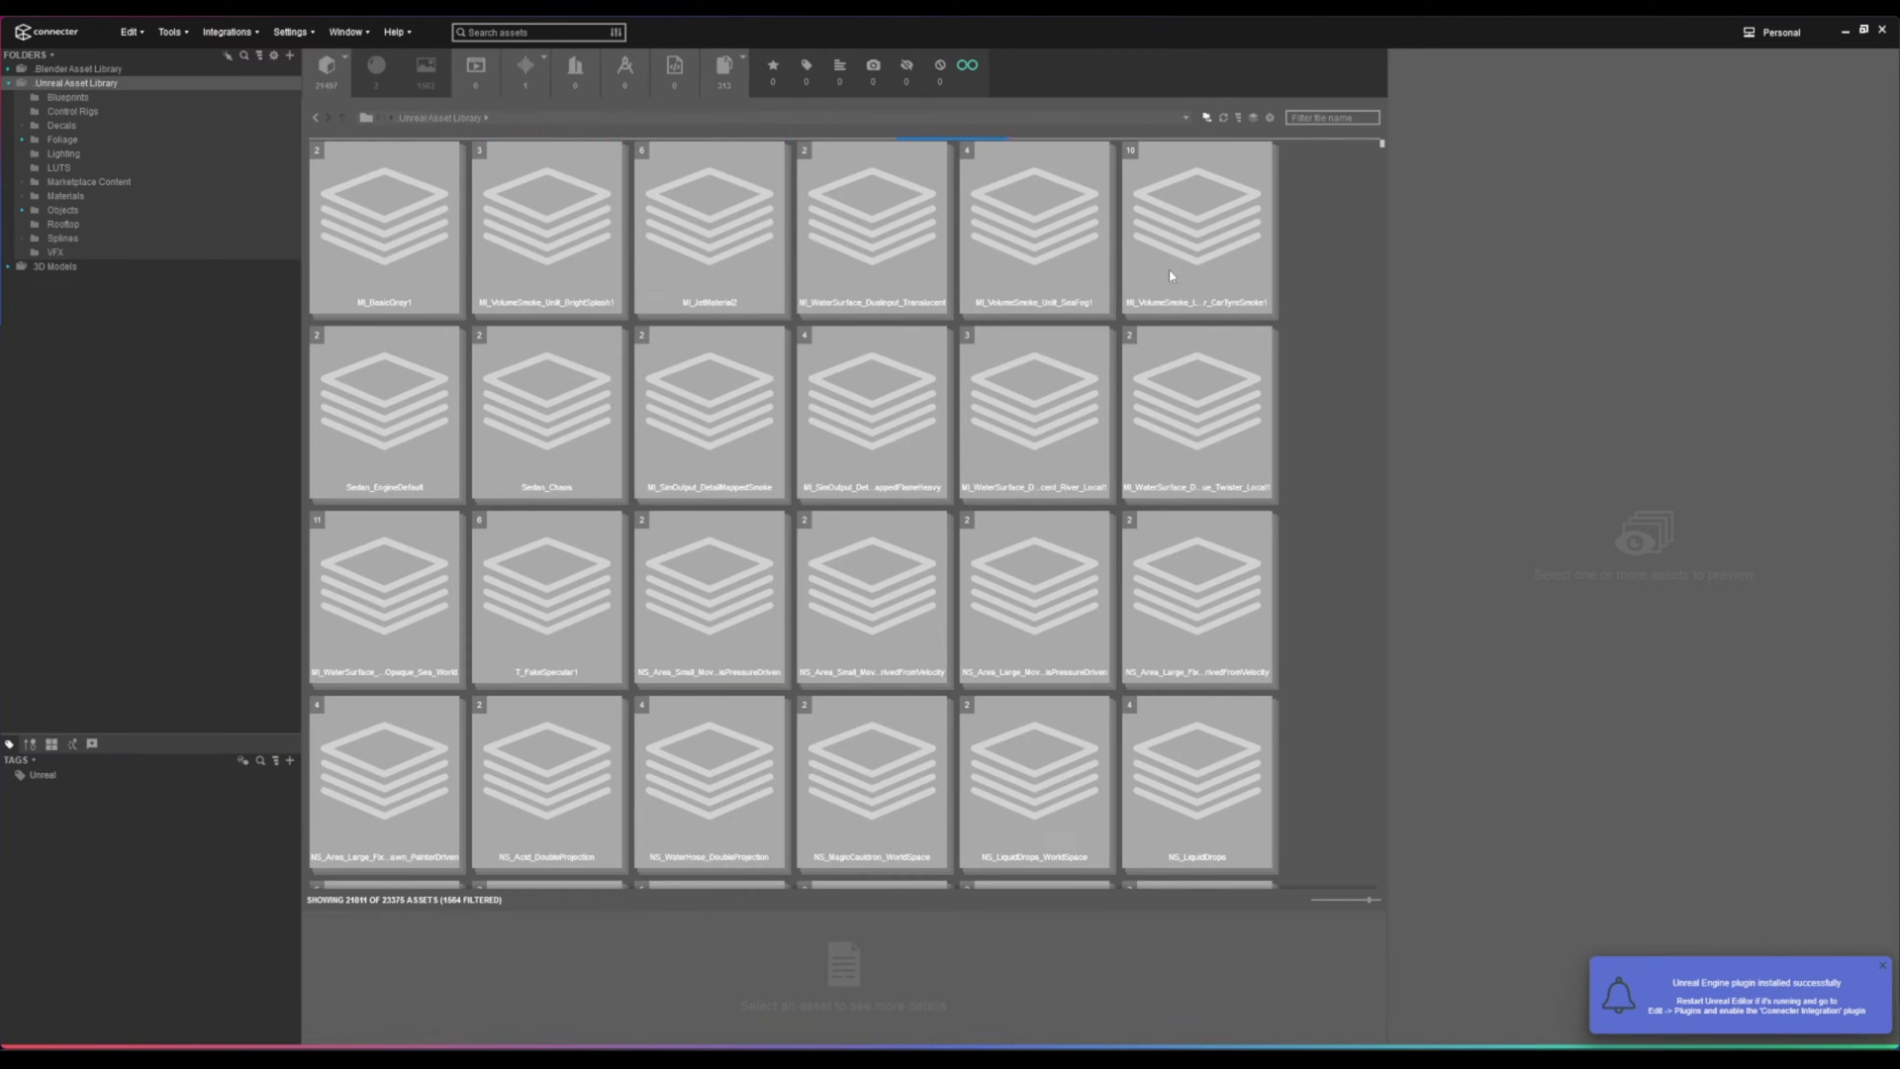
Switch to the Unreal Editor and check the Connecter Integration plugin by searching the plugin list for "conne".
{"action": "left_click_drag", "start_coordinate": [1225, 14], "coordinate": [1011, 123]}
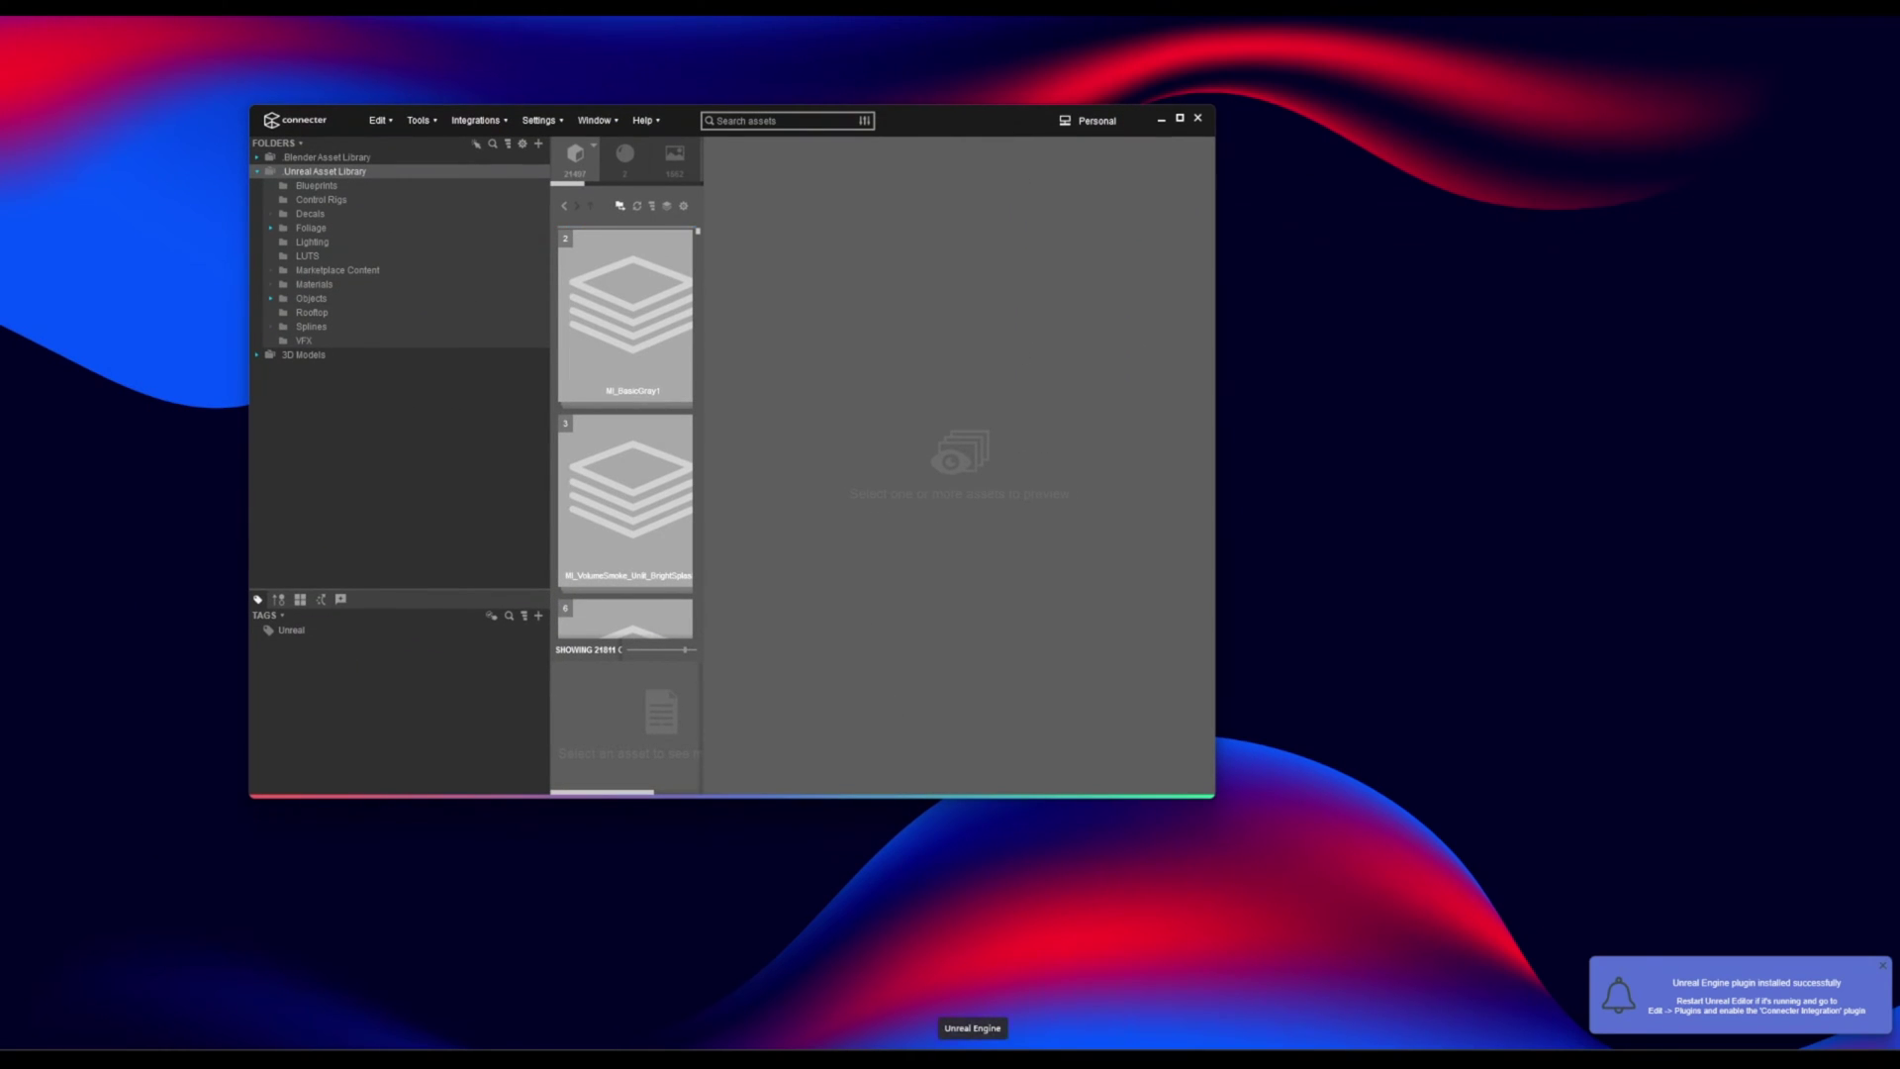
{"action": "left_click", "coordinate": [973, 1057]}
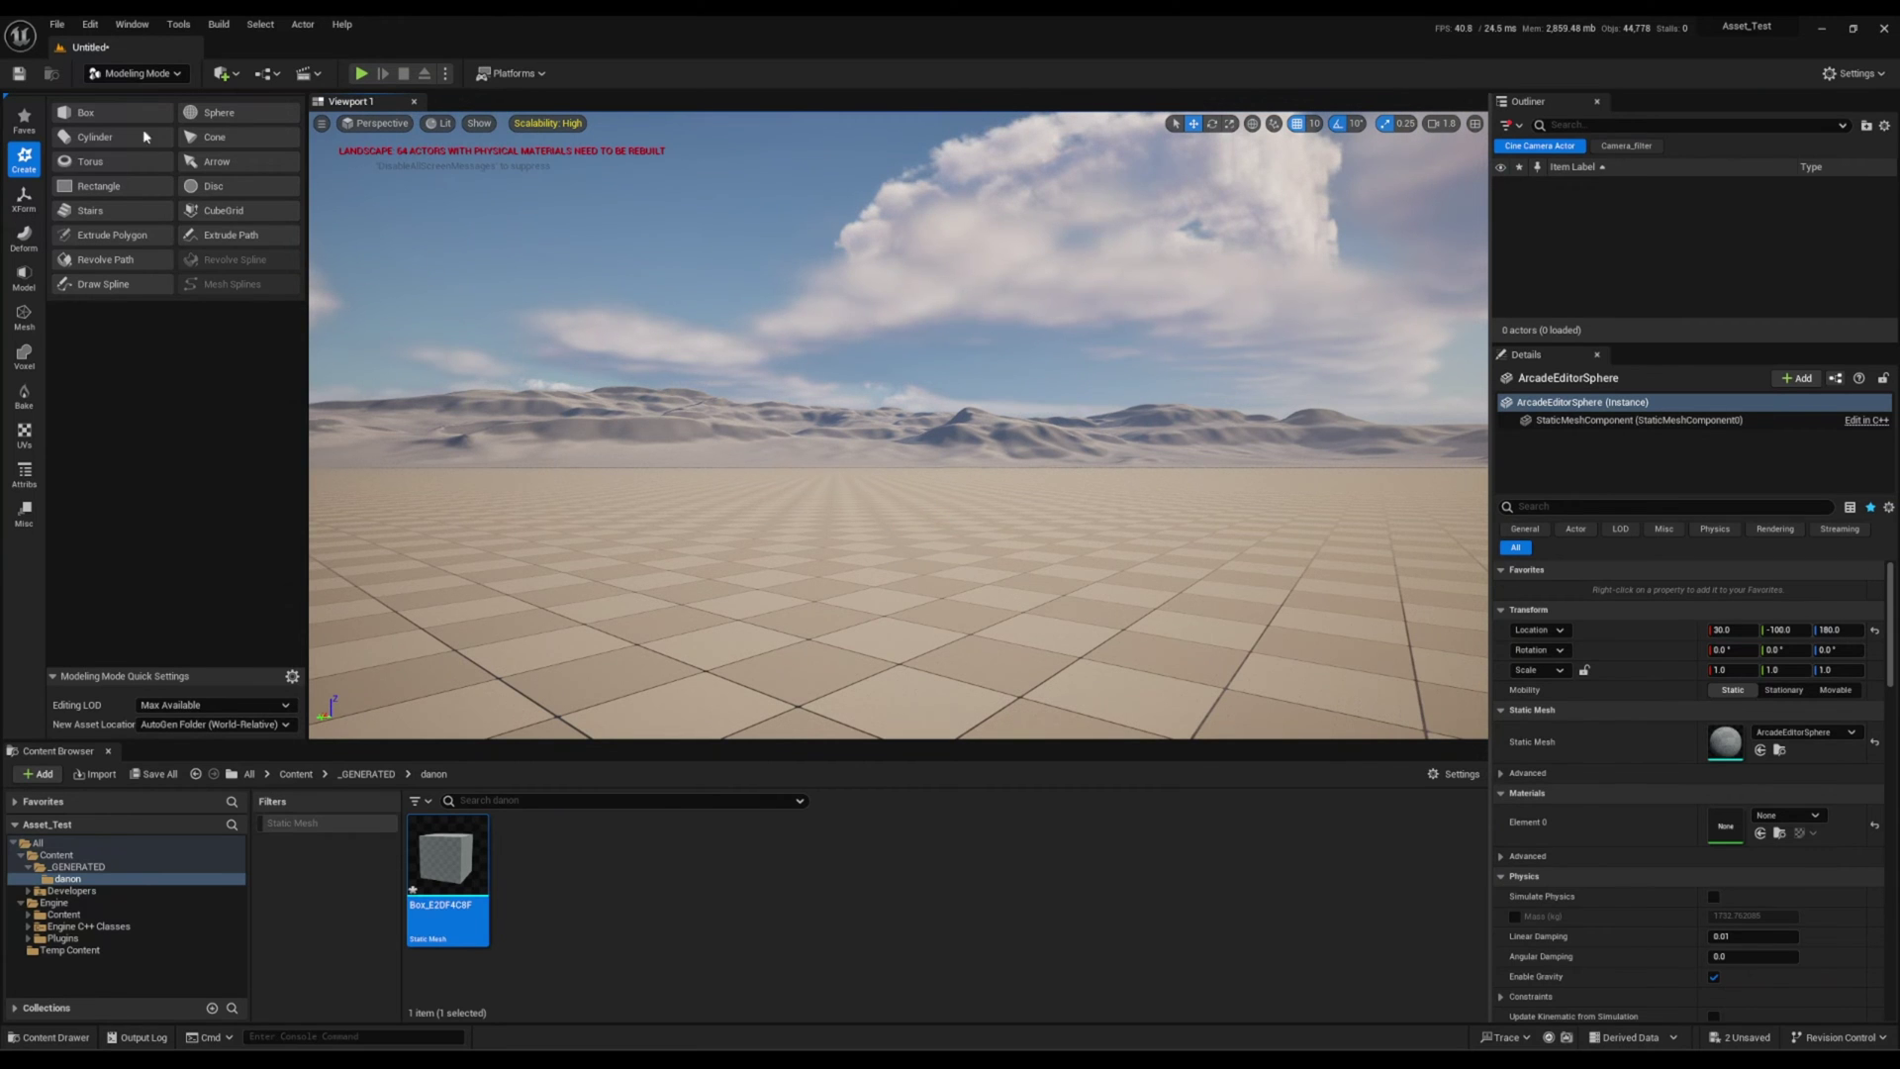
{"action": "left_click", "coordinate": [89, 24]}
{"action": "left_click", "coordinate": [144, 263]}
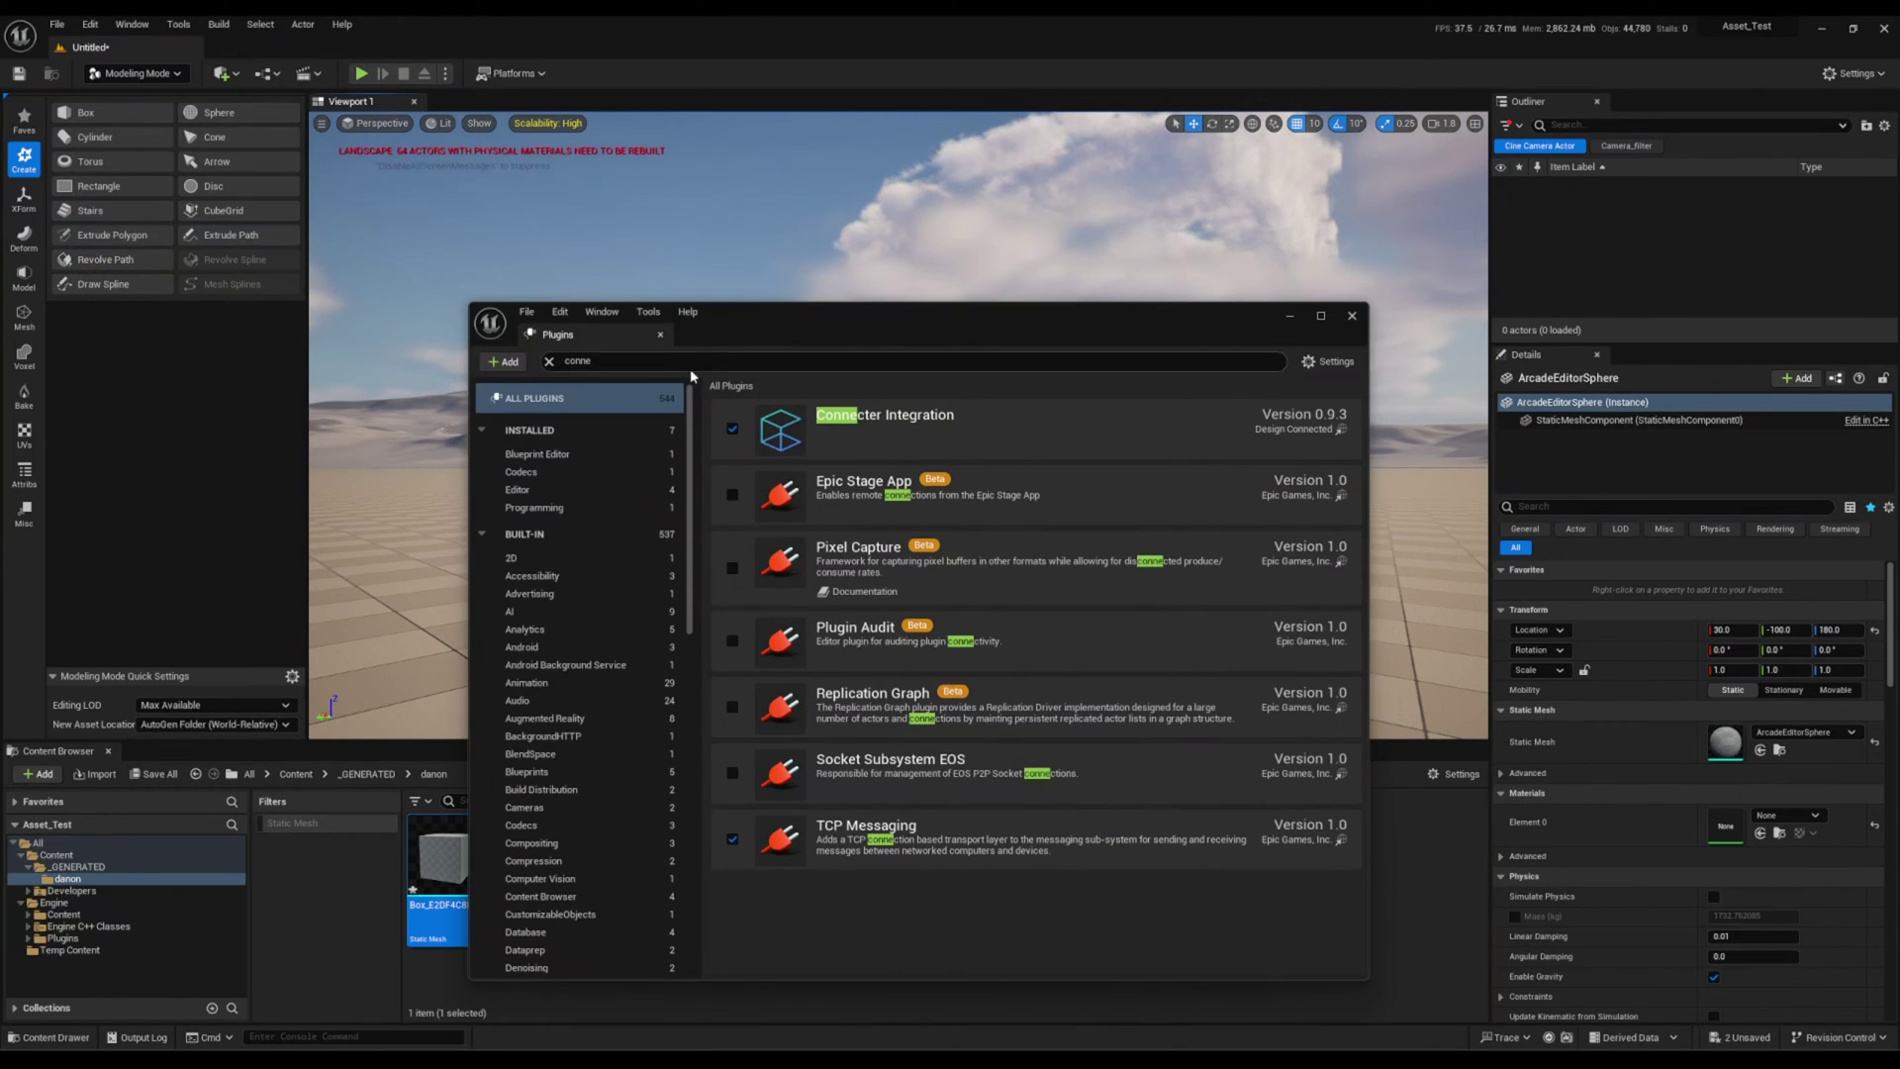
{"action": "key", "text": "BackSpace"}
{"action": "key", "text": "BackSpace"}
{"action": "key", "text": "BackSpace"}
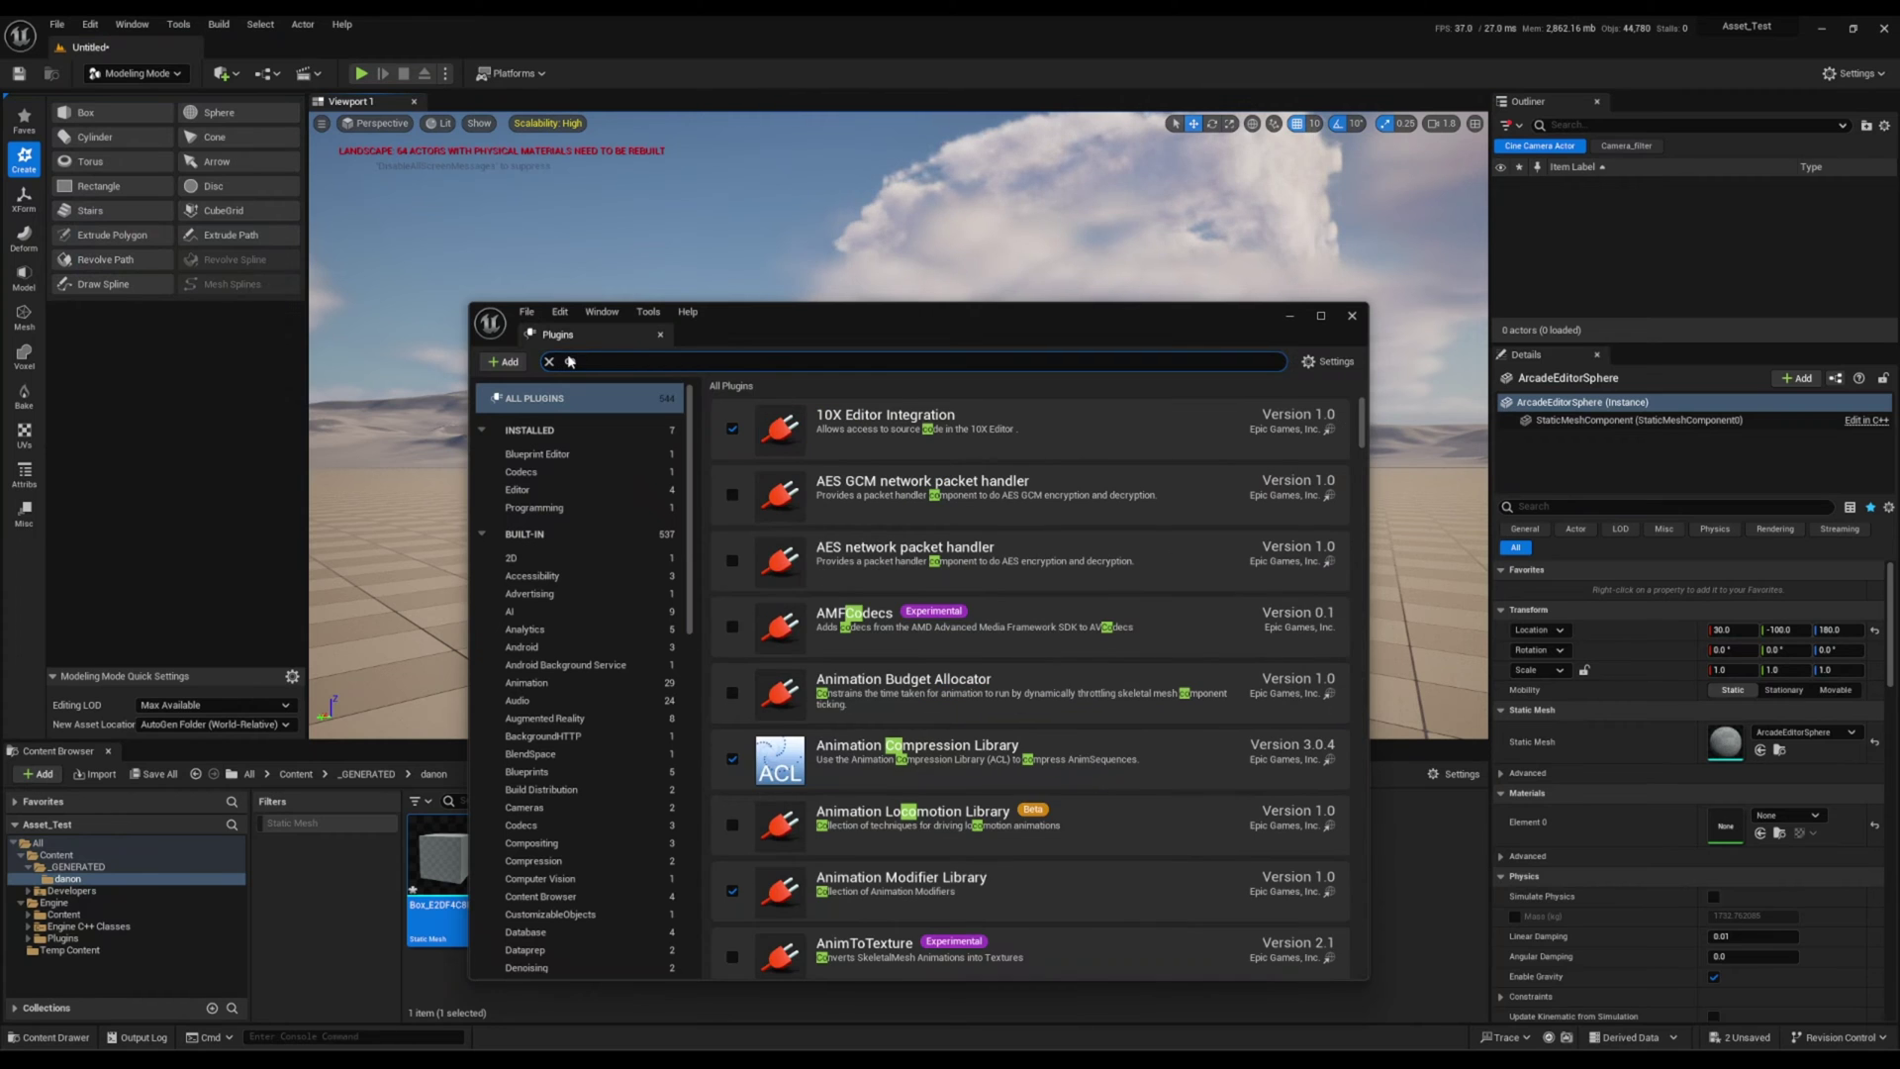
{"action": "left_click", "coordinate": [1350, 315]}
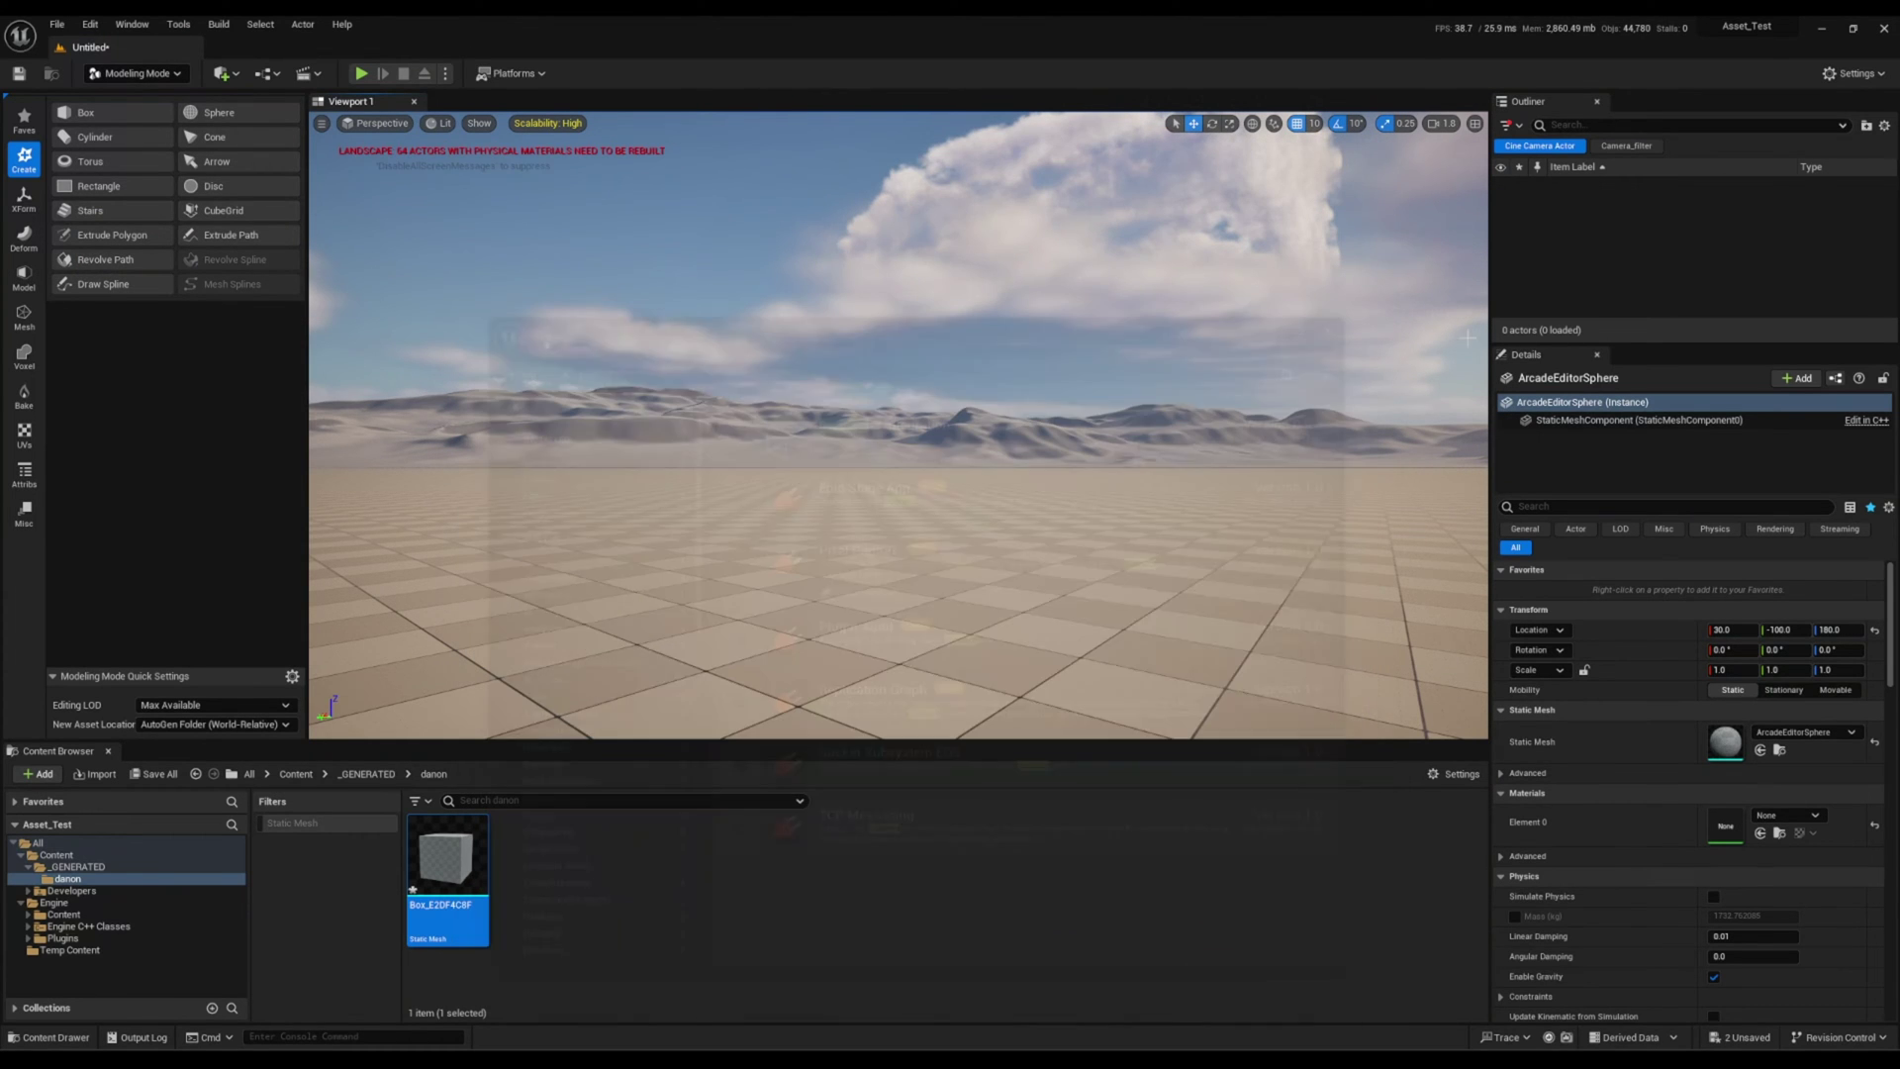
Export the box static mesh to Connecter, saving it in a new Downloads folder named Asset Test.
{"action": "right_click_drag", "start_coordinate": [924, 498], "coordinate": [856, 616]}
{"action": "scroll", "coordinate": [884, 611], "scroll_direction": "down", "scroll_amount": 2}
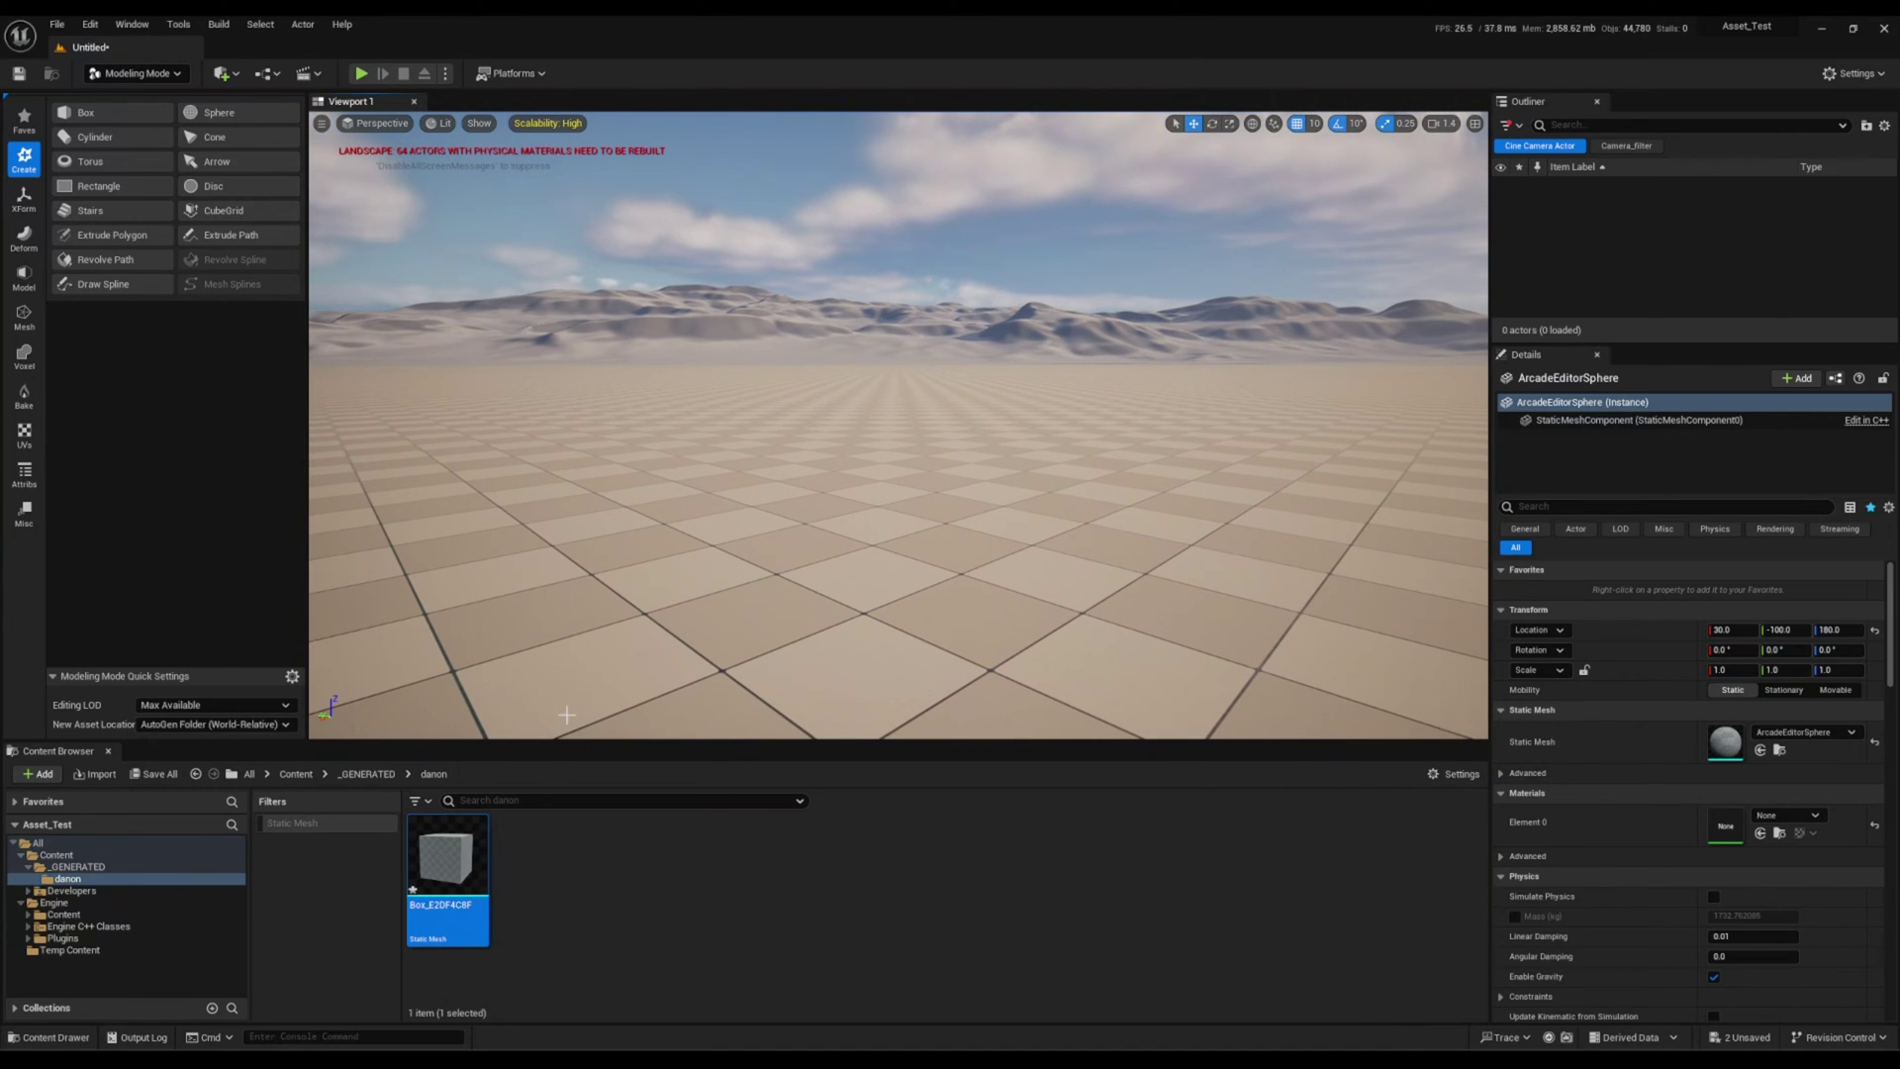
{"action": "right_click", "coordinate": [463, 866]}
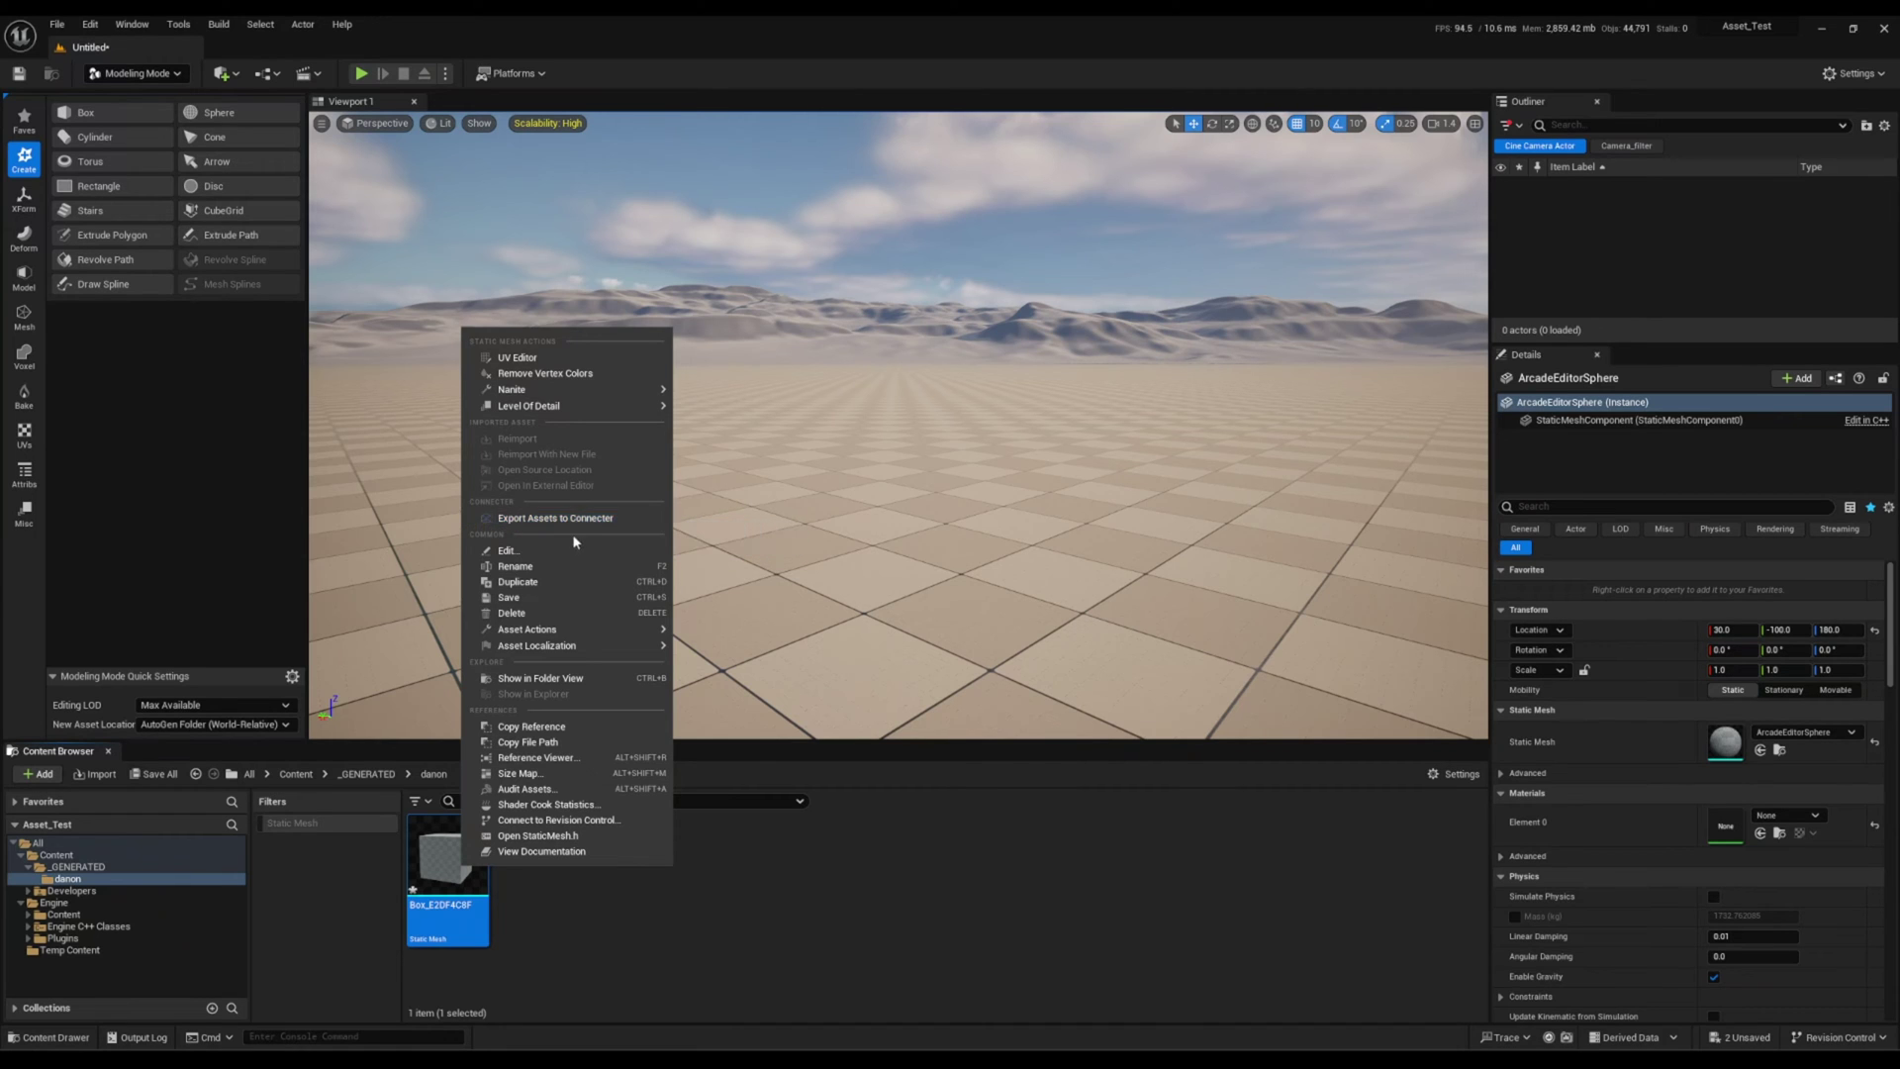
{"action": "left_click", "coordinate": [578, 521]}
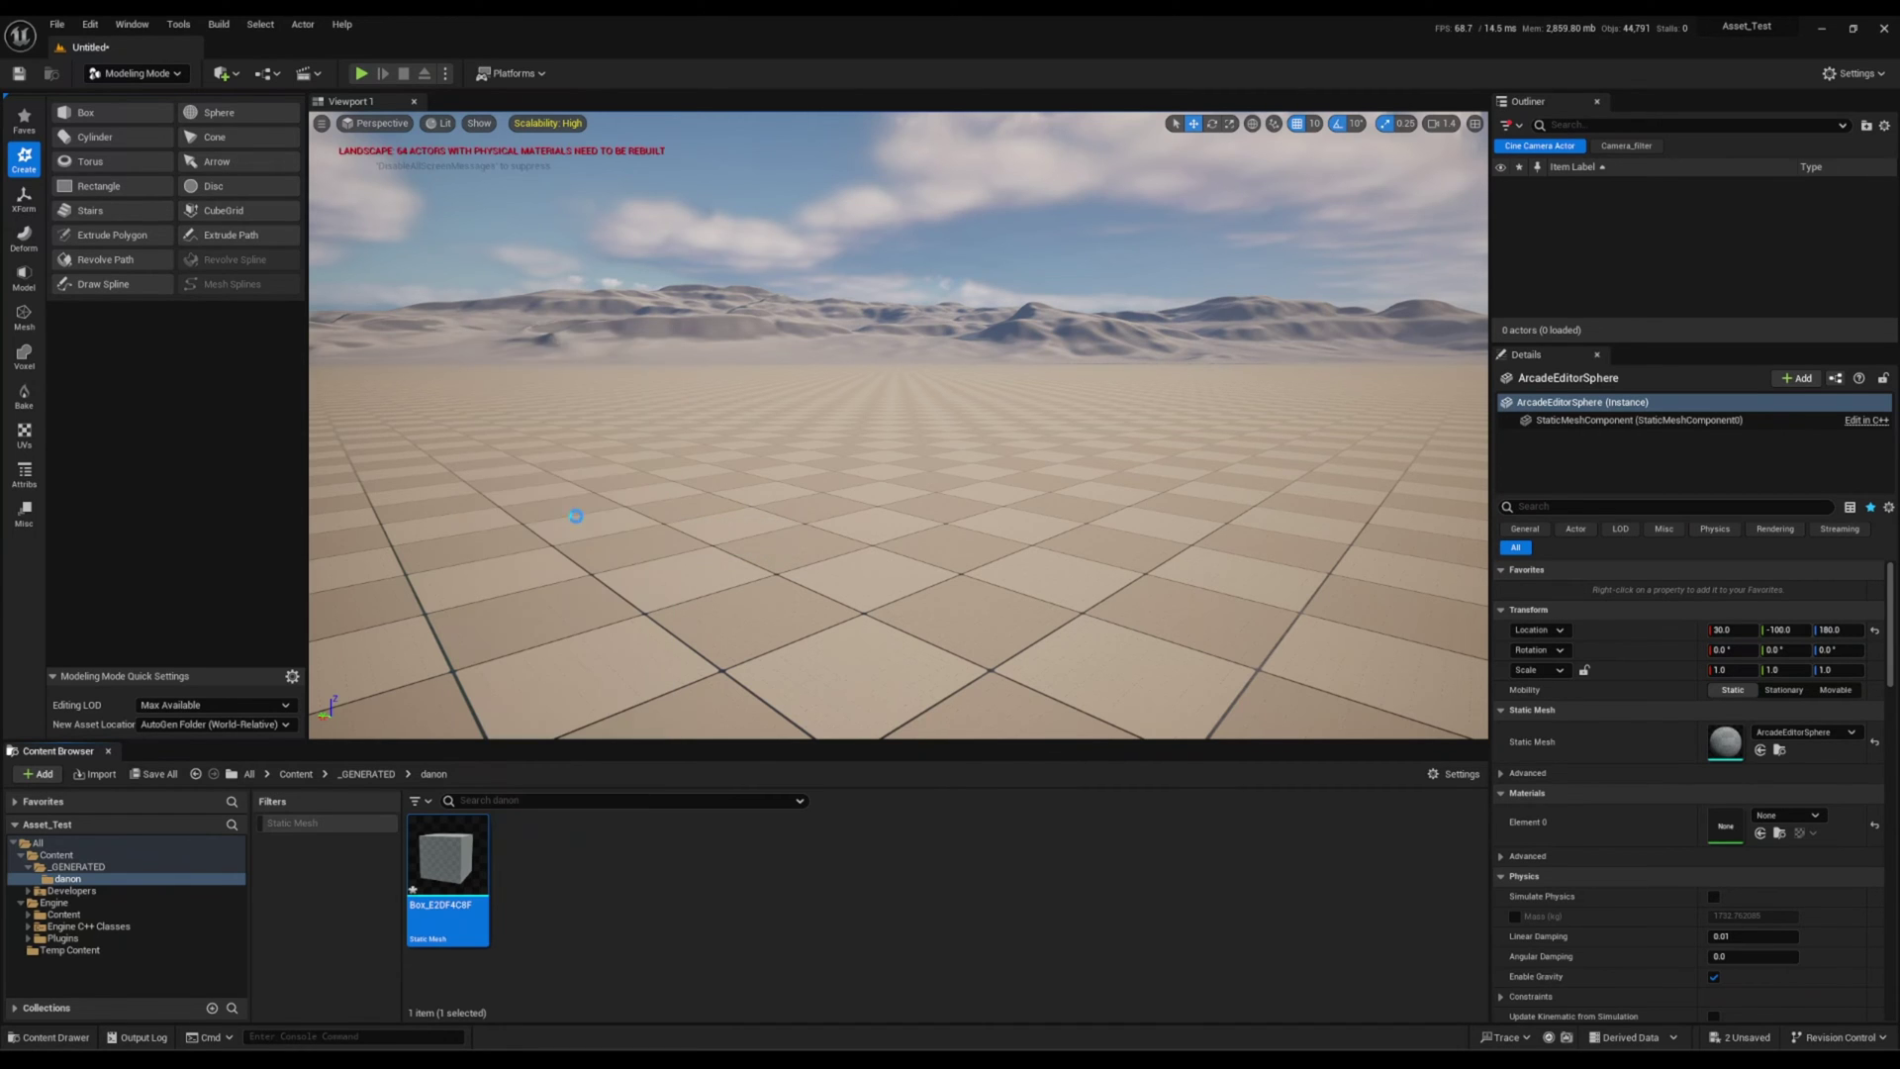
{"action": "left_click_drag", "start_coordinate": [384, 39], "coordinate": [709, 212]}
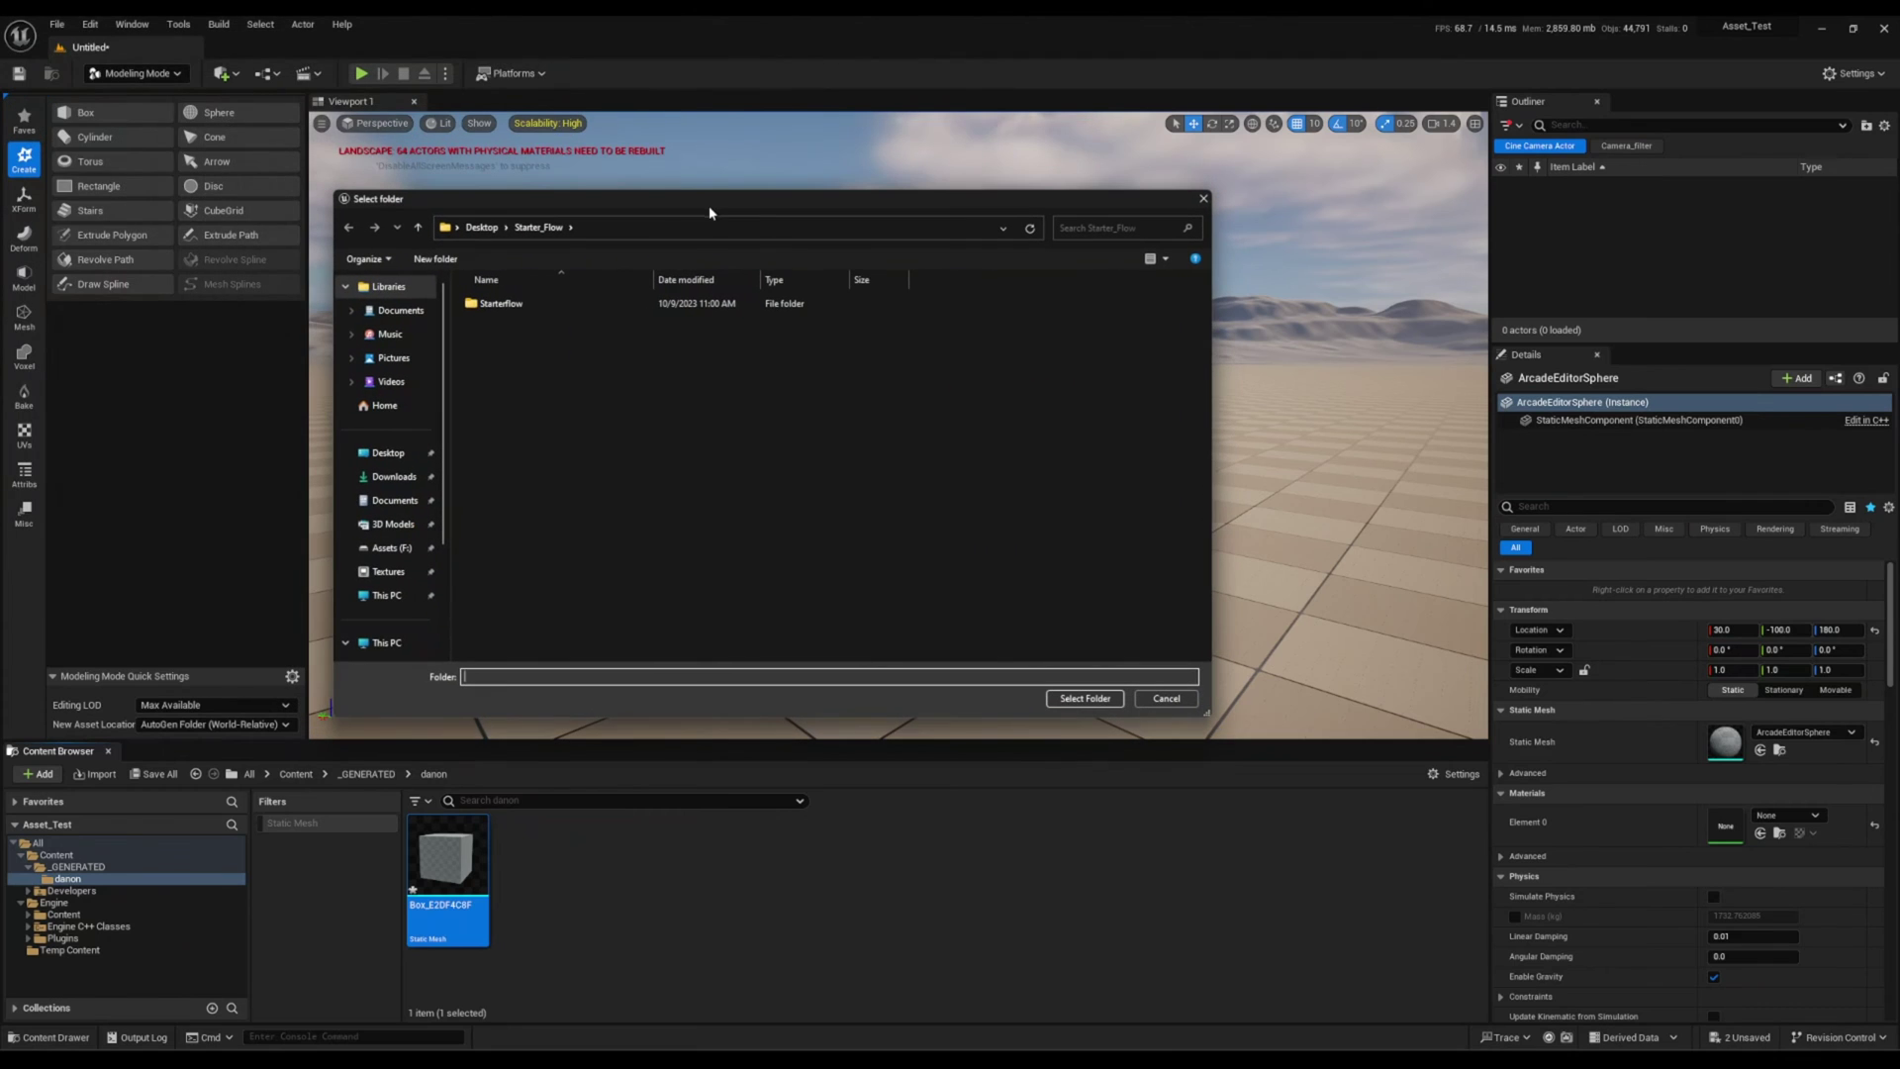
{"action": "left_click", "coordinate": [376, 478]}
{"action": "left_click", "coordinate": [435, 258]}
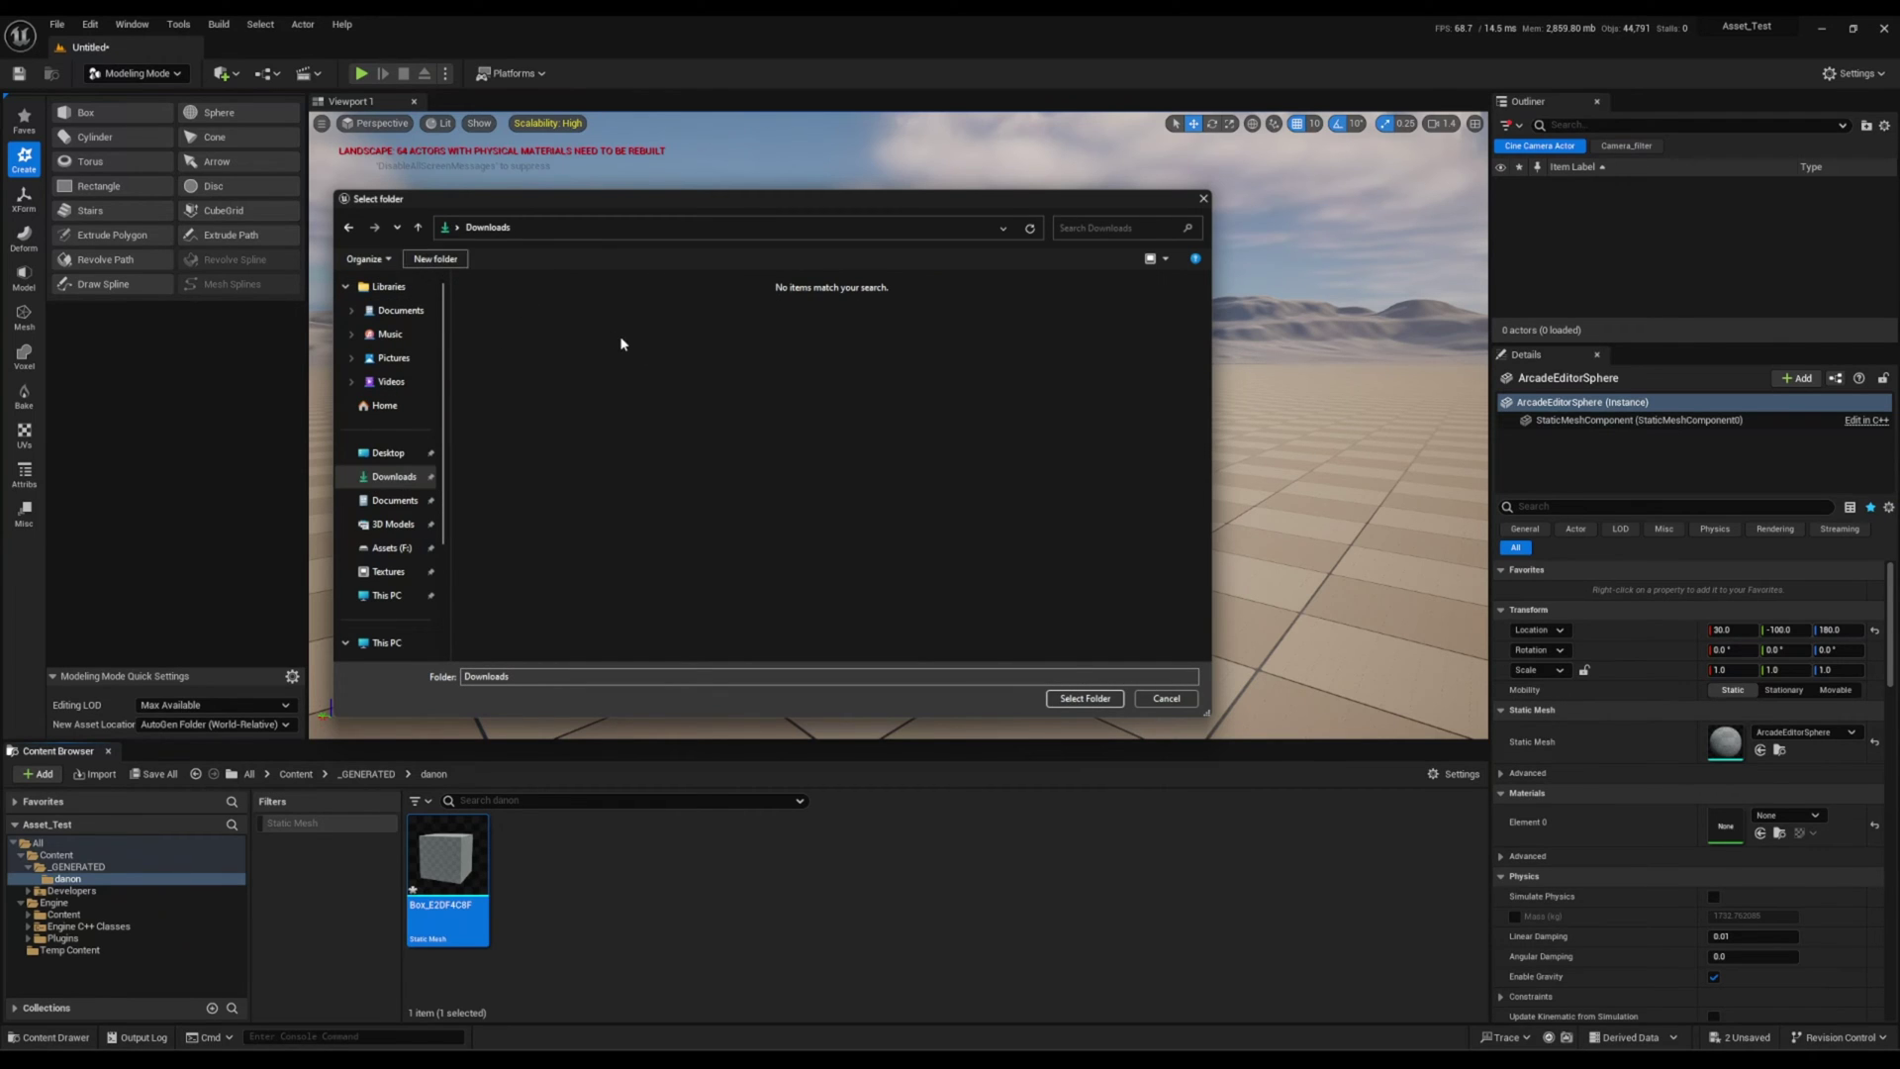
{"action": "type", "text": "Asset Te"}
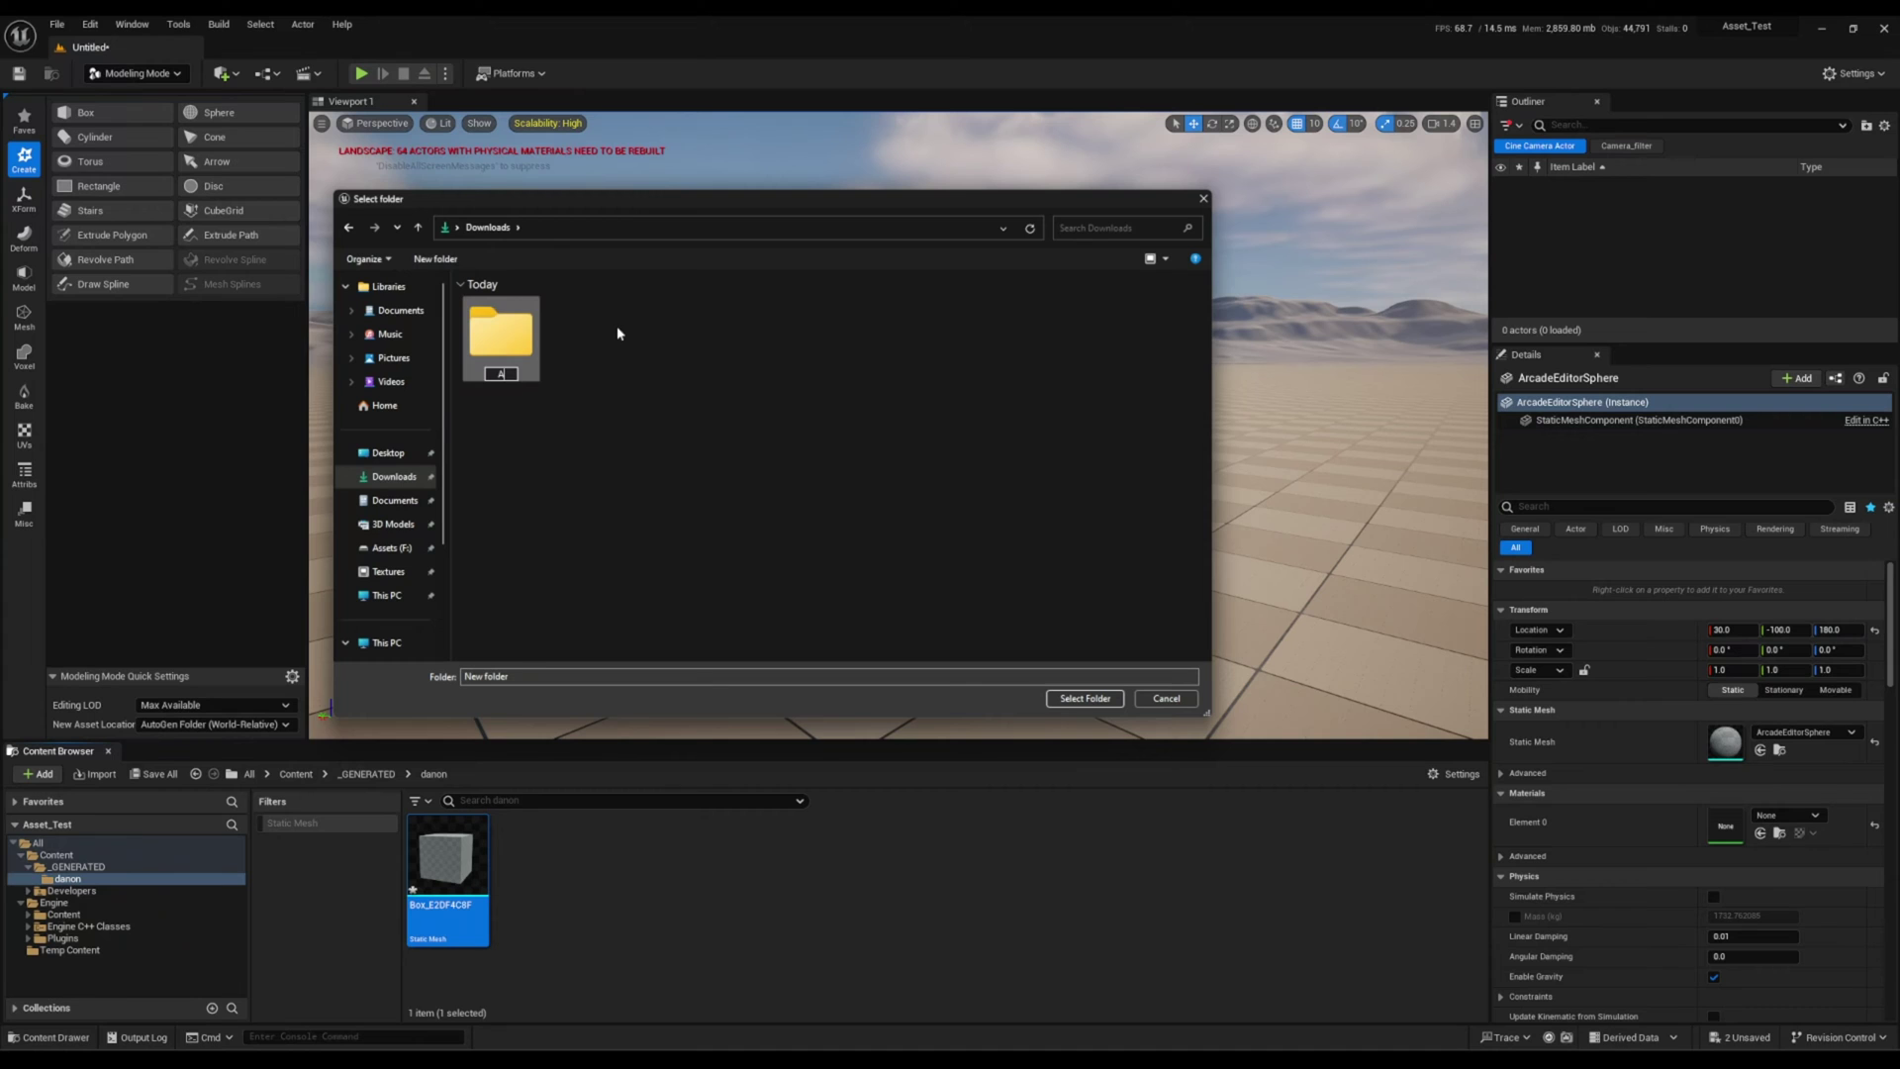
{"action": "type", "text": "st"}
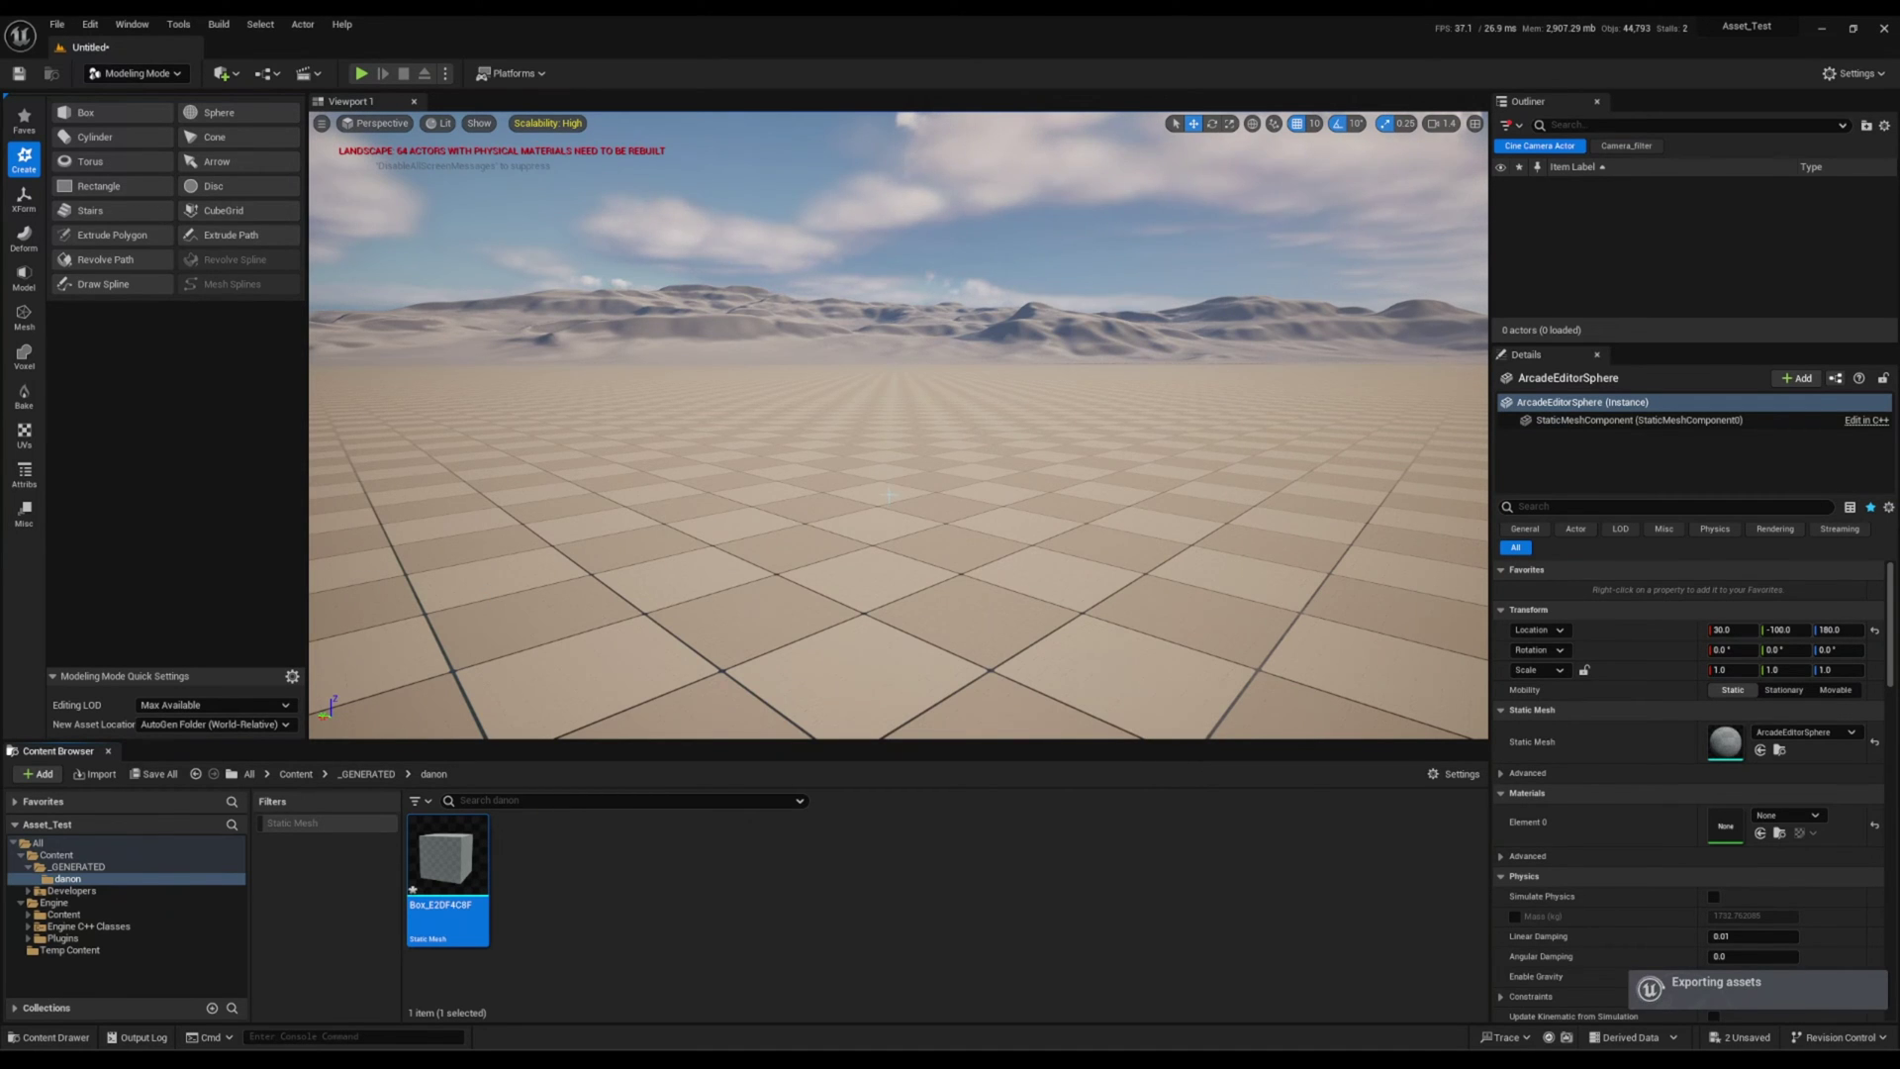
Check the exported box file in the Asset Test folder under Downloads using File Explorer.
{"action": "key", "text": "super+e"}
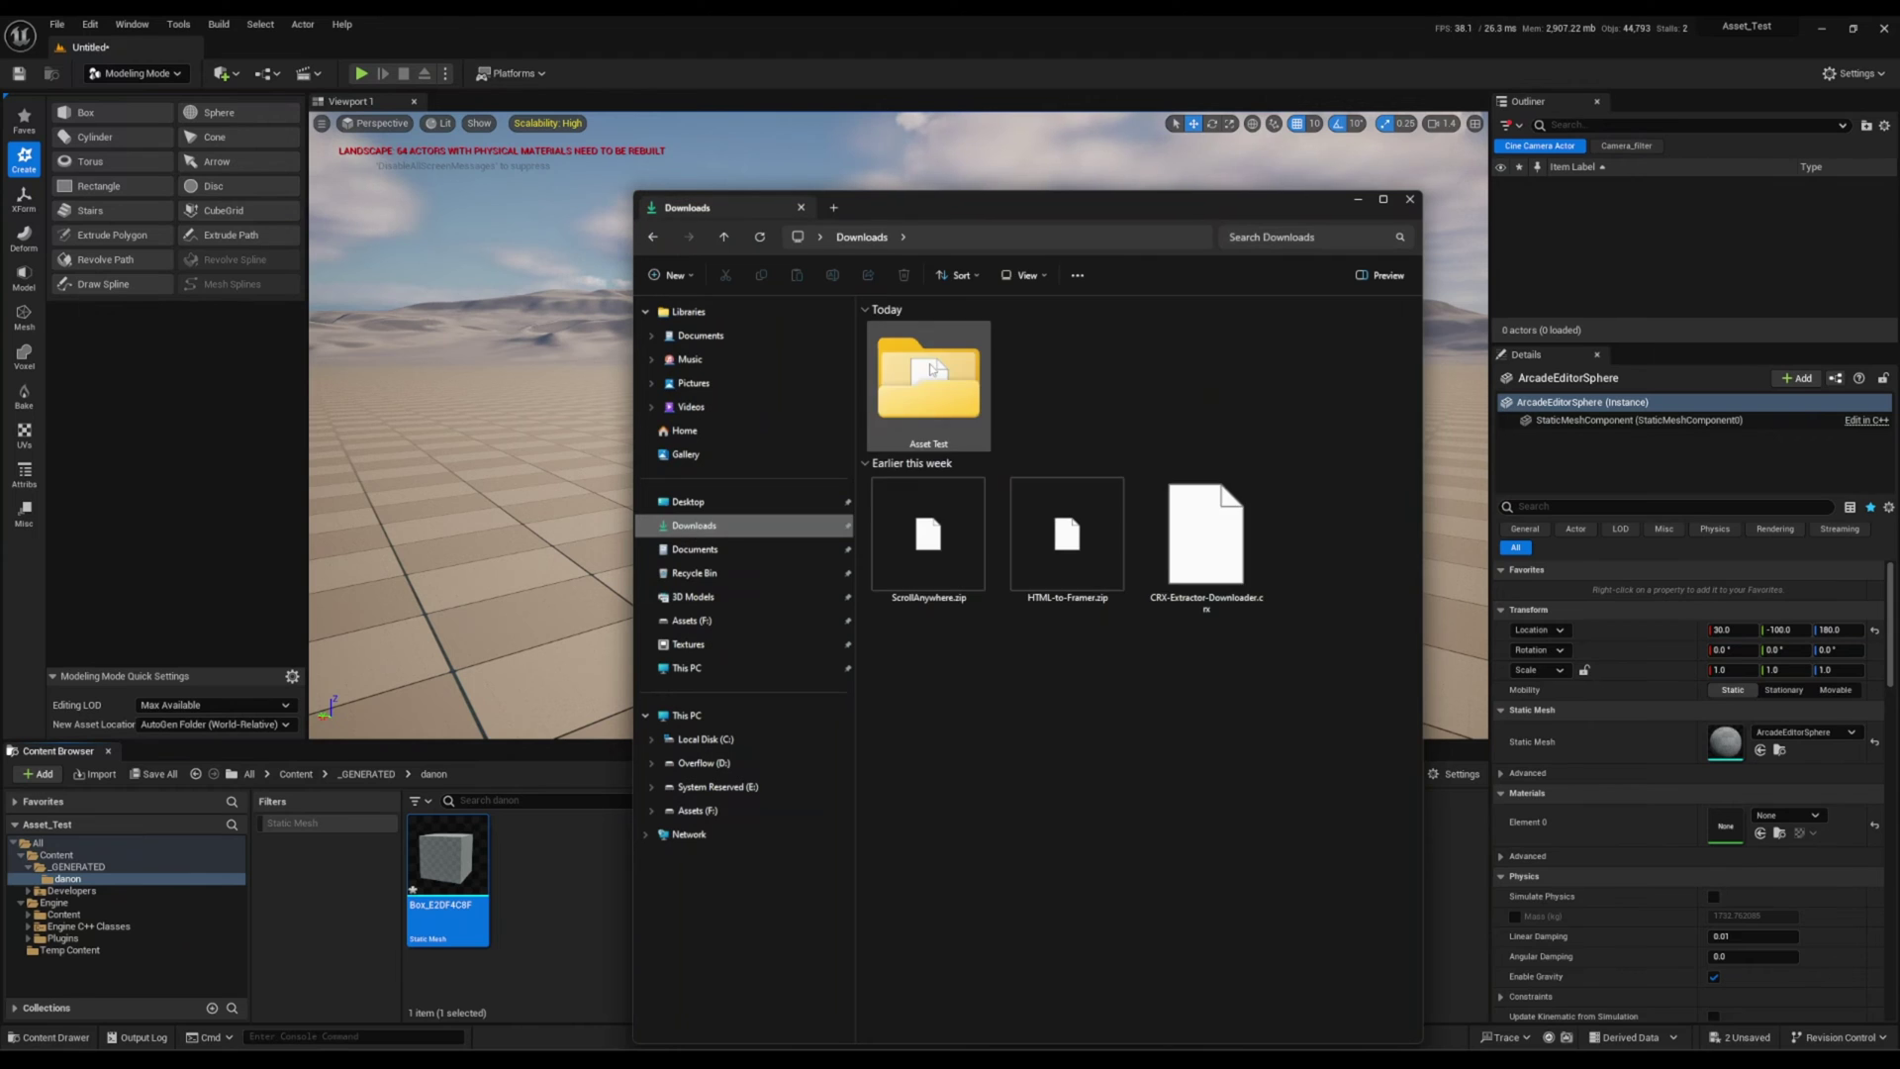
{"action": "double_click", "coordinate": [928, 374]}
{"action": "left_click_drag", "start_coordinate": [977, 206], "coordinate": [1017, 260]}
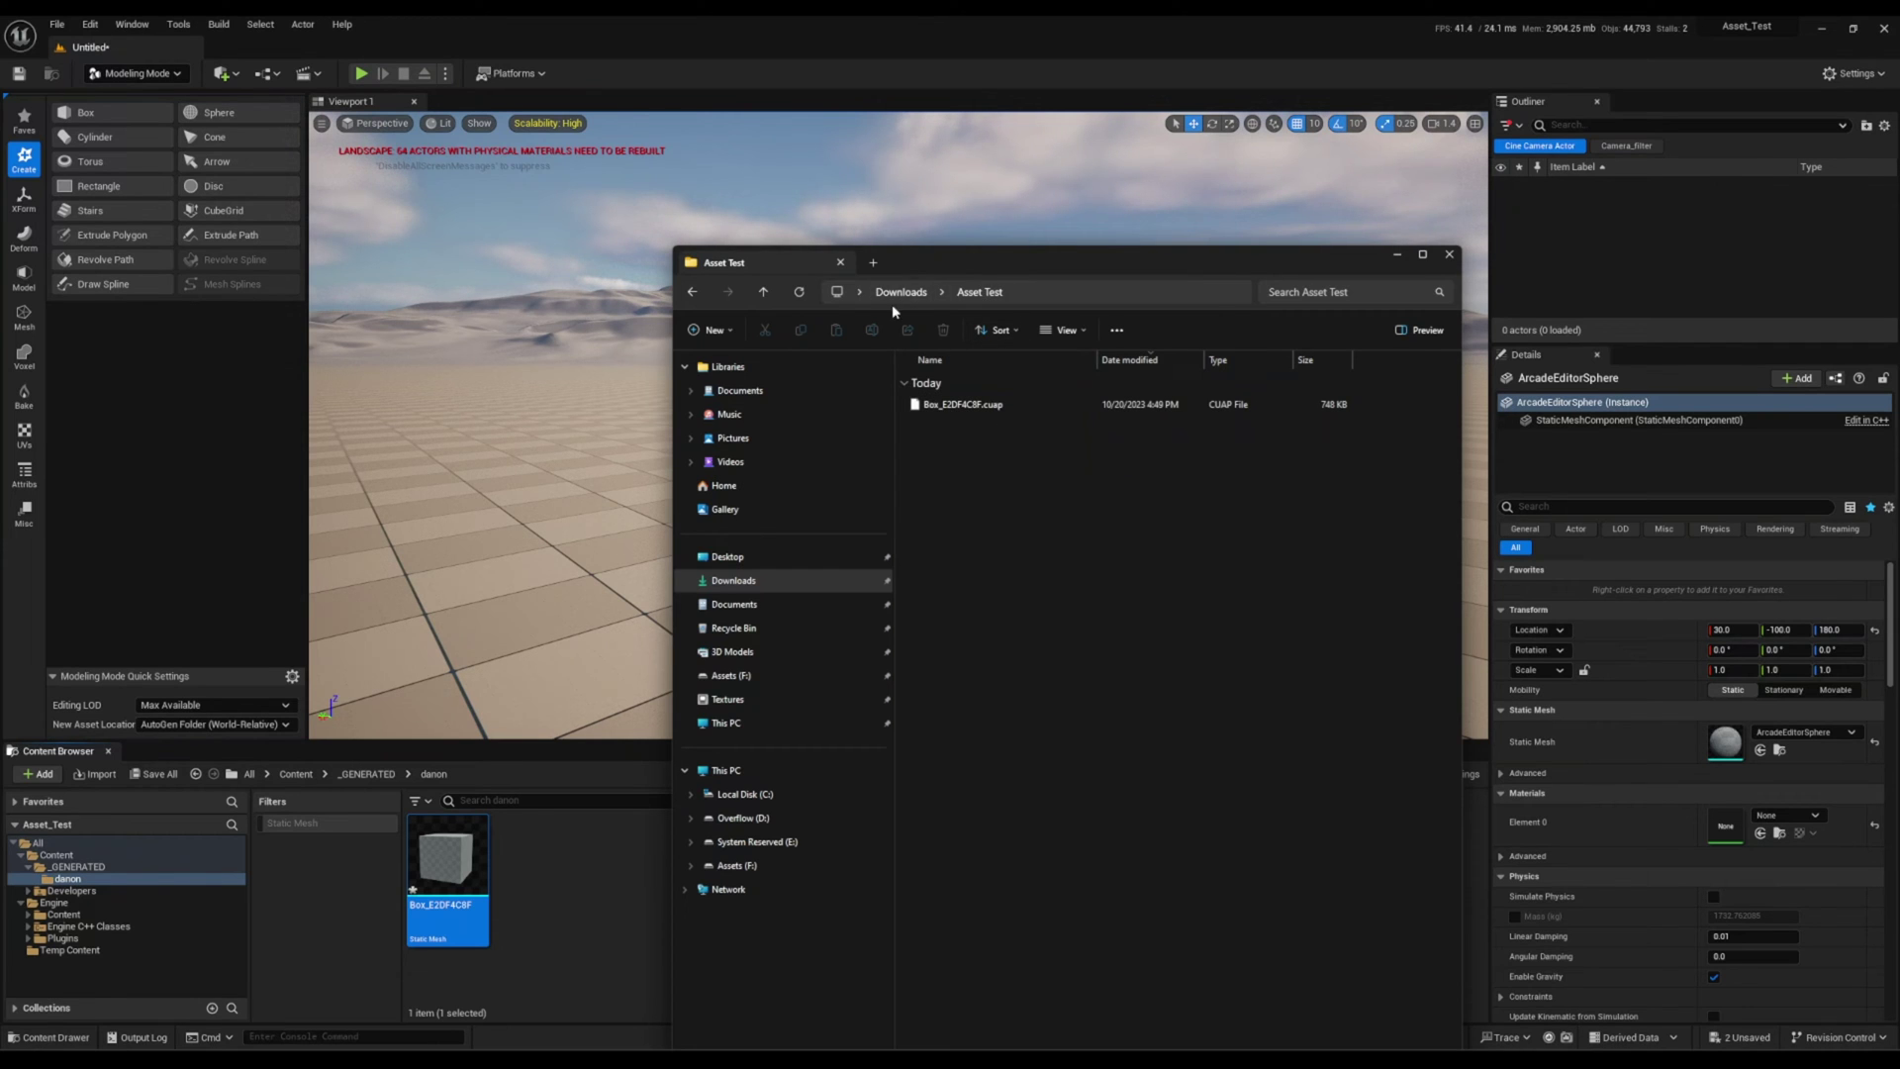
{"action": "left_click", "coordinate": [1396, 255]}
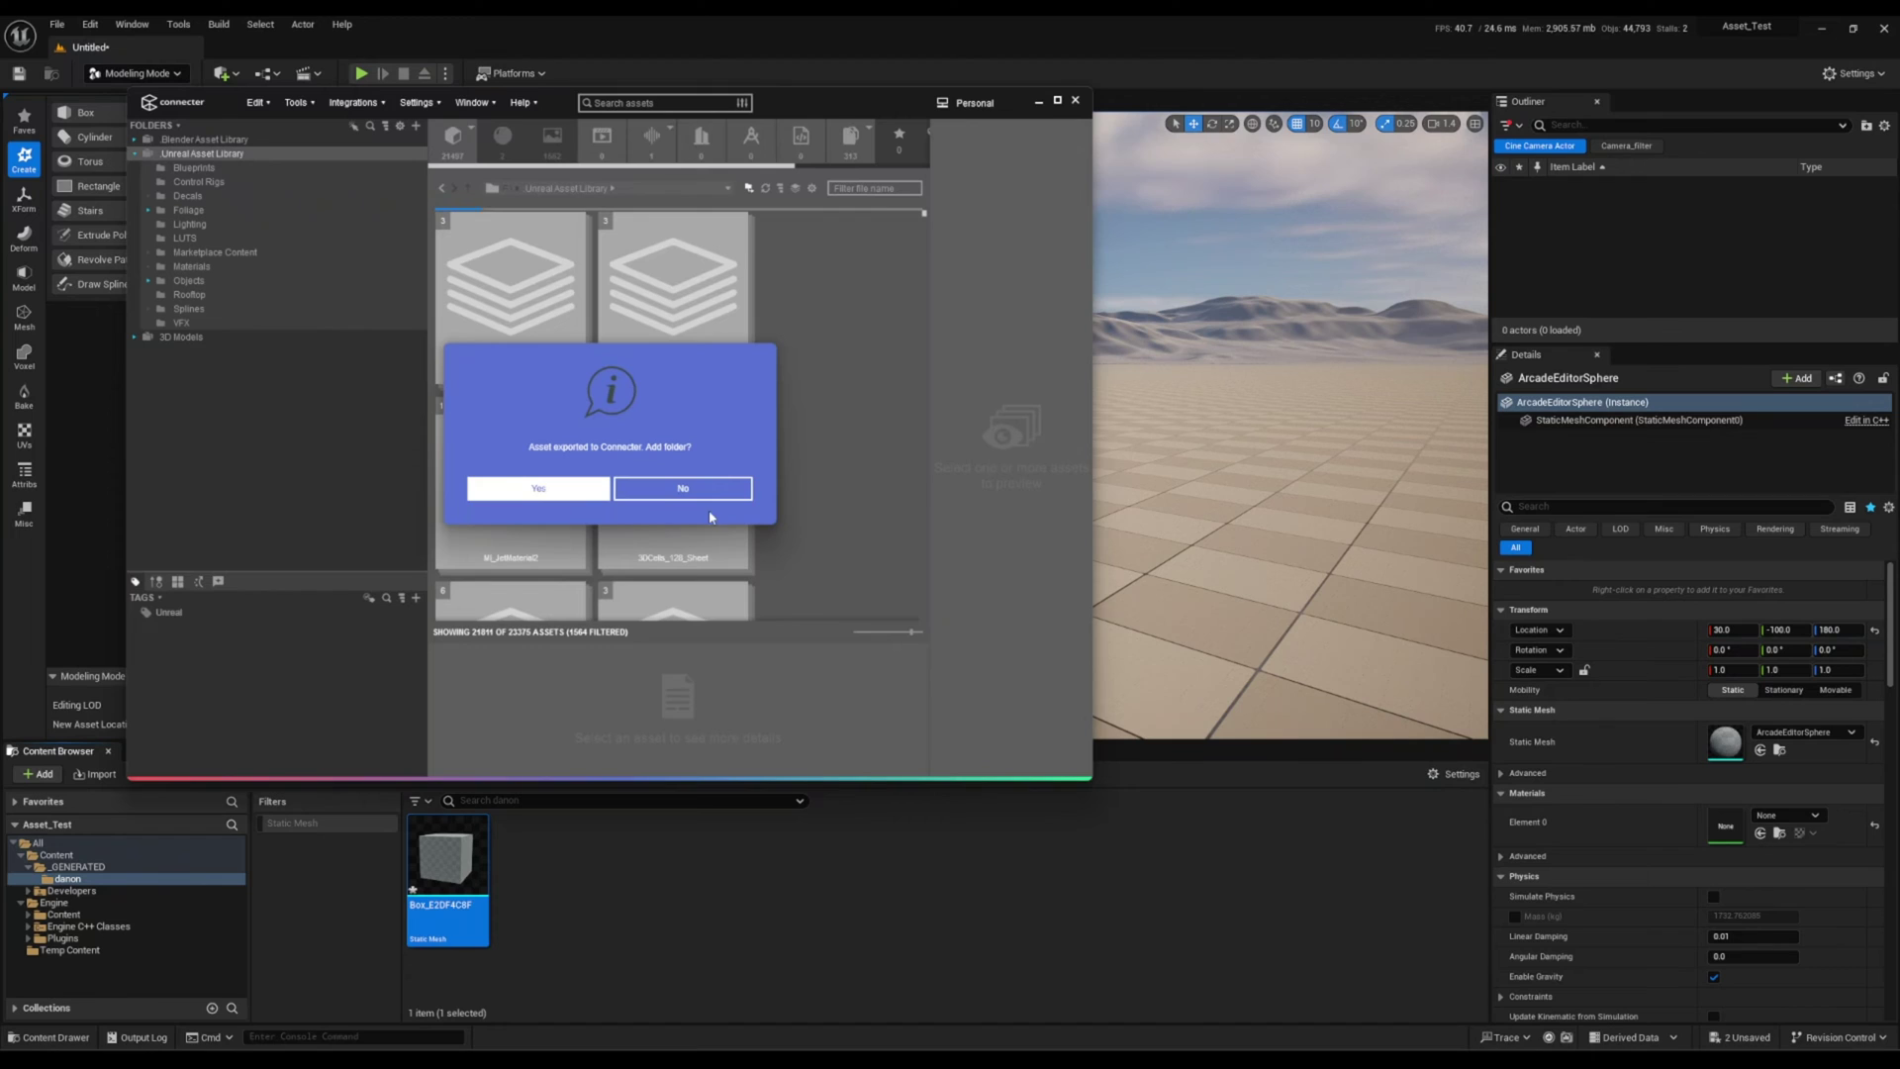
Add the Asset Test folder to Connecter and try loading its box asset into the opened UE project.
{"action": "left_click", "coordinate": [535, 492]}
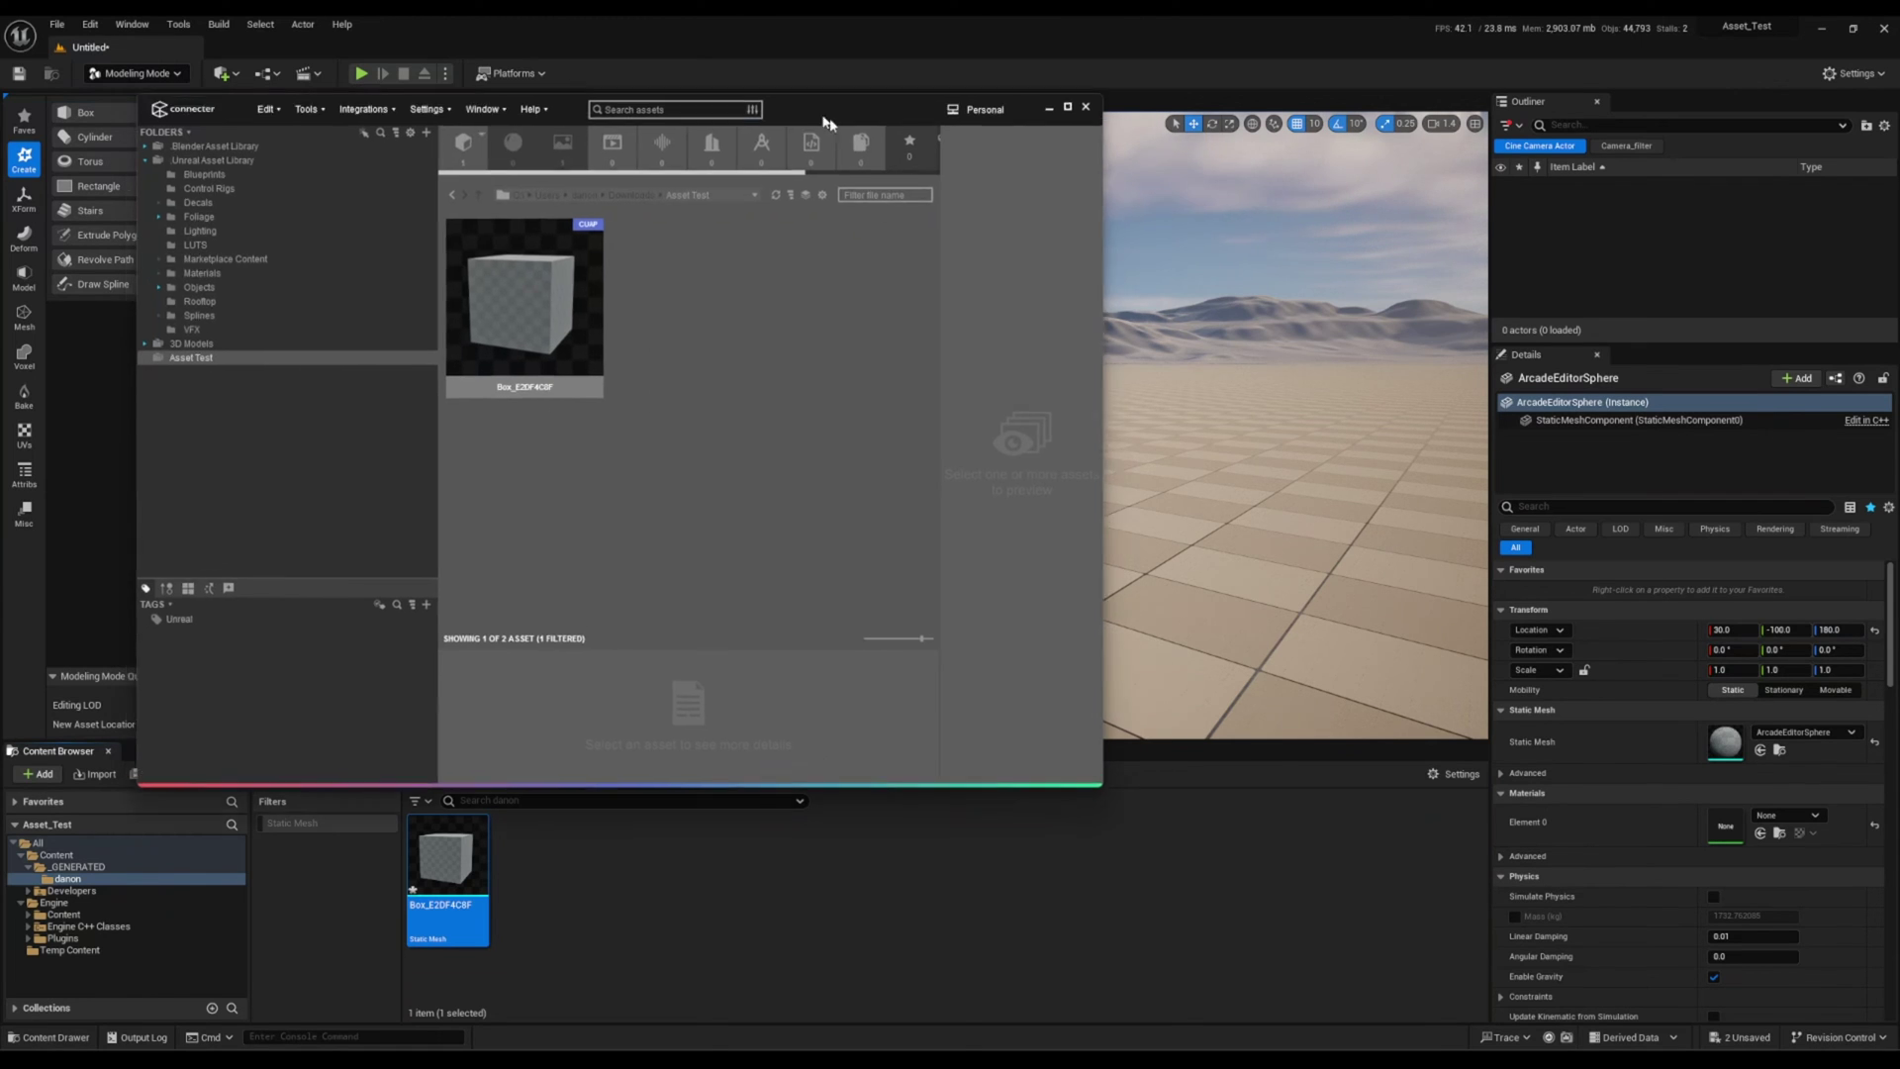
{"action": "left_click_drag", "start_coordinate": [826, 121], "coordinate": [1015, 193]}
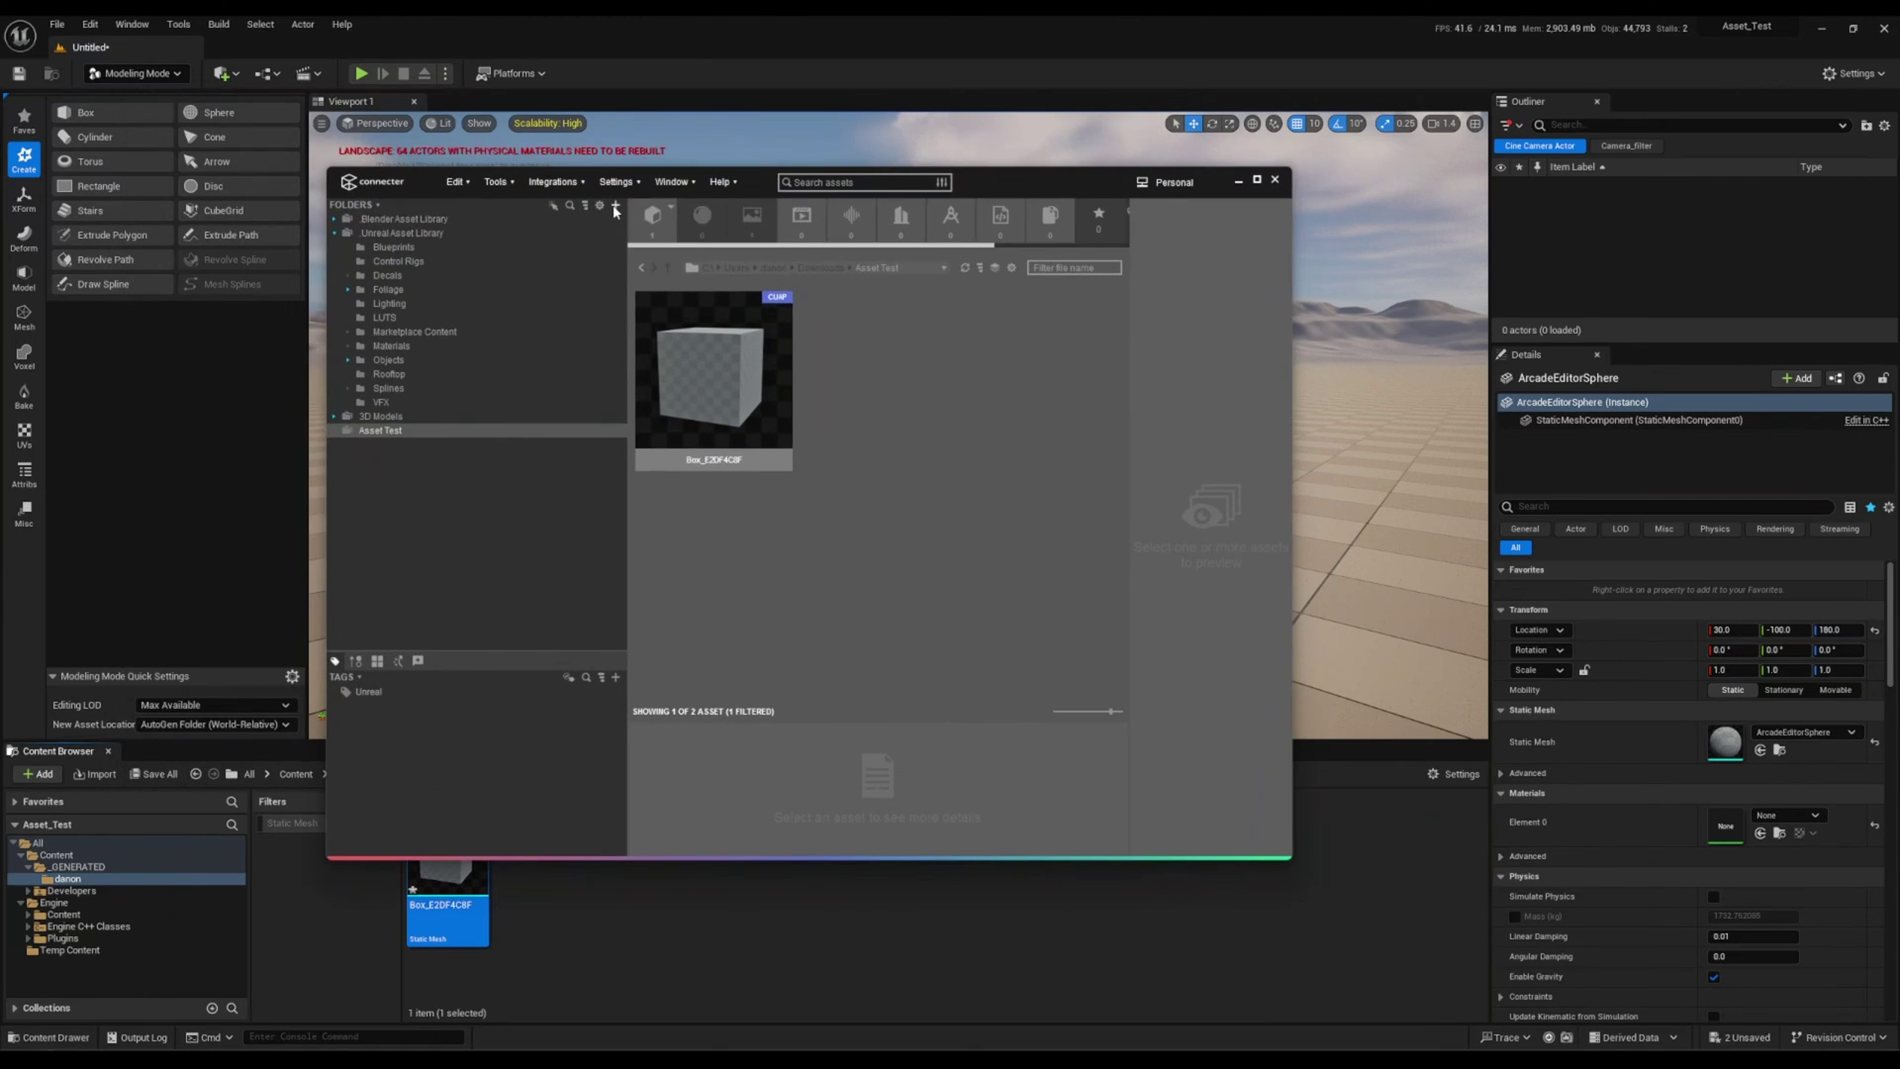
{"action": "left_click", "coordinate": [713, 376]}
{"action": "left_click_drag", "start_coordinate": [757, 198], "coordinate": [1048, 309]}
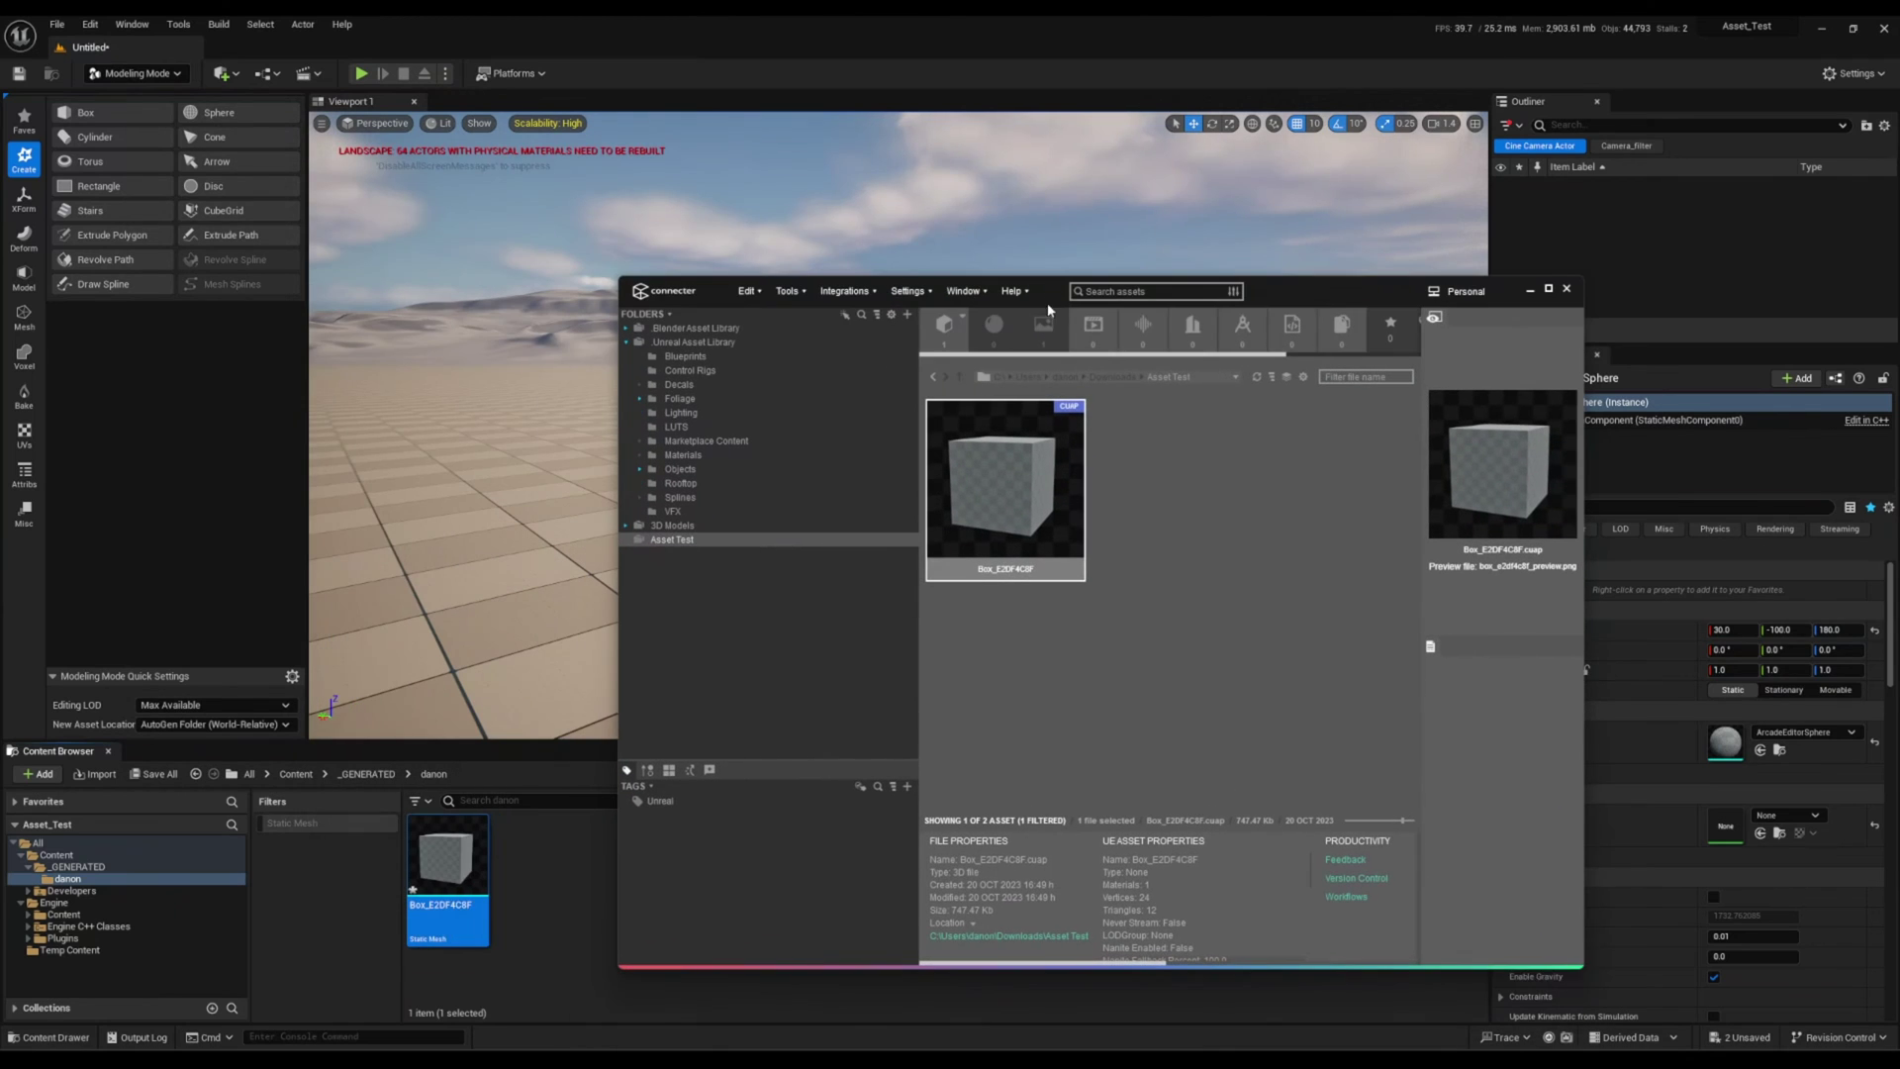
{"action": "right_click", "coordinate": [1008, 492]}
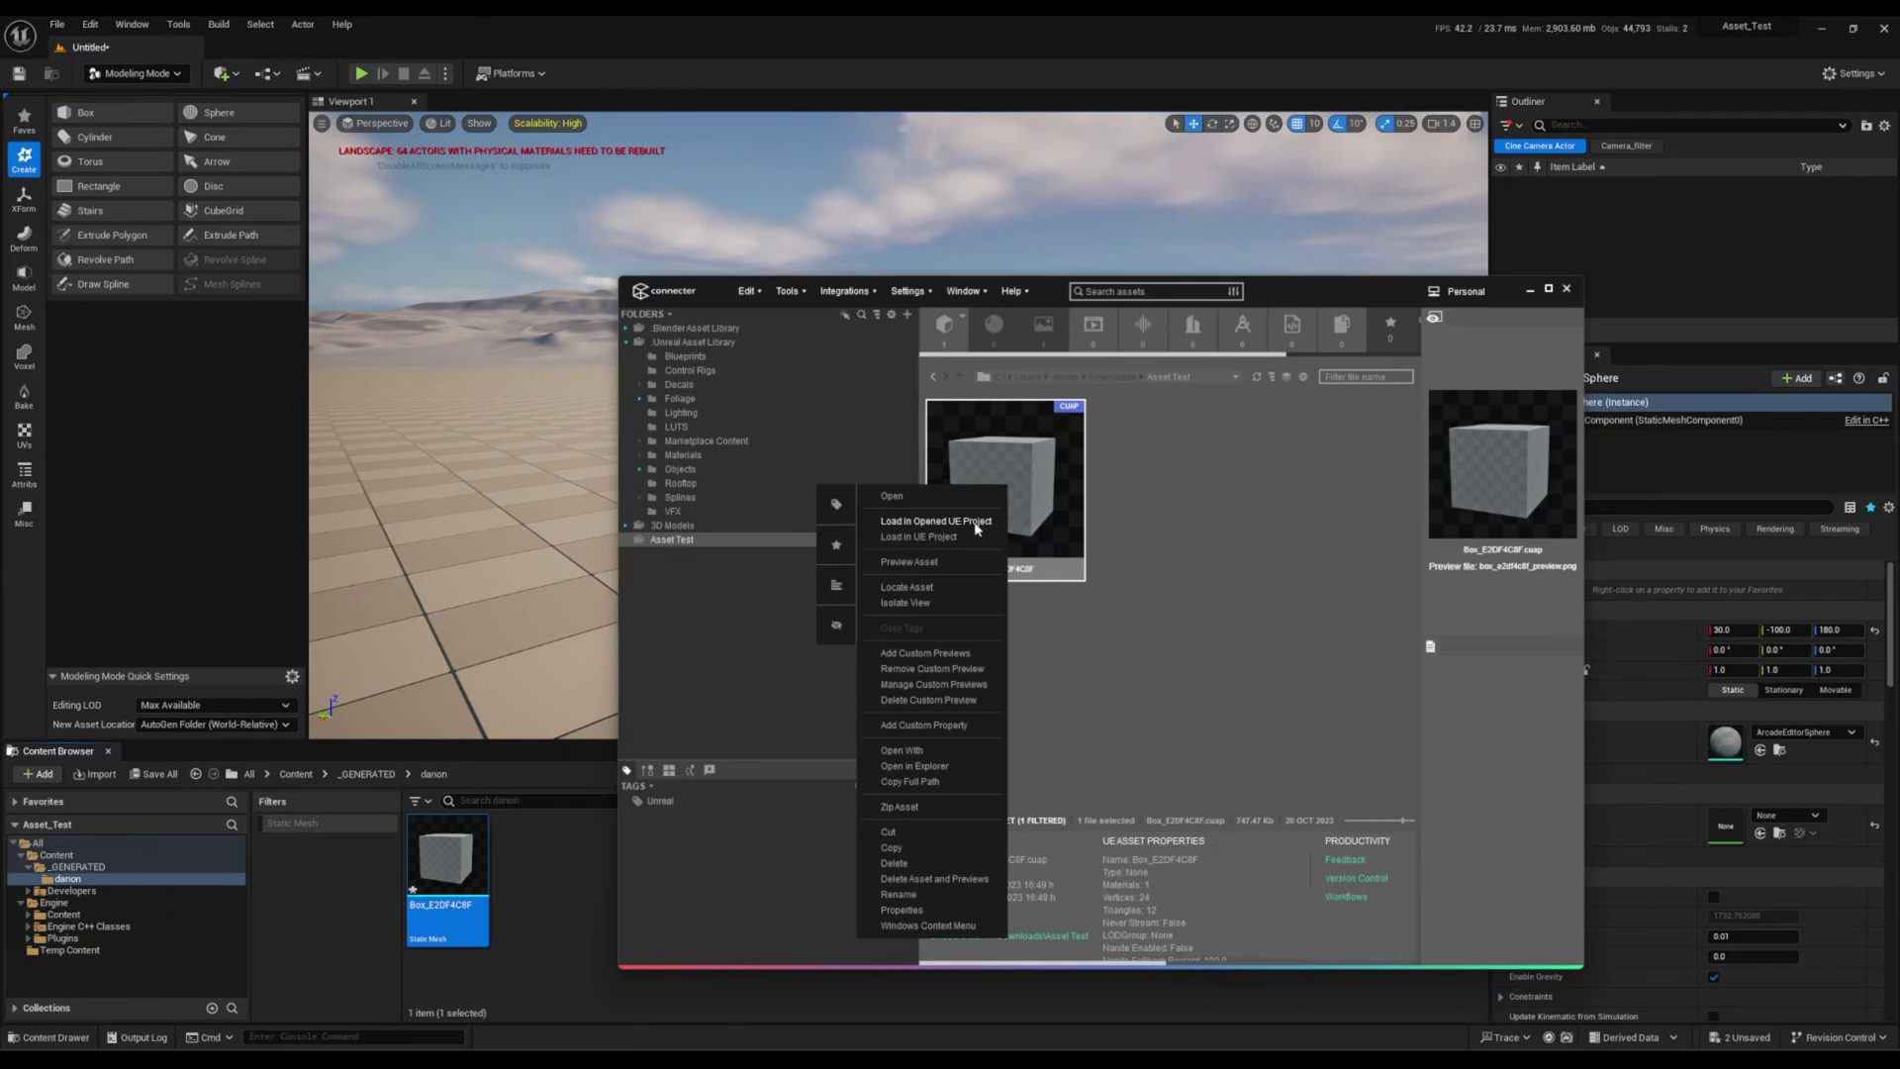
{"action": "left_click", "coordinate": [978, 522]}
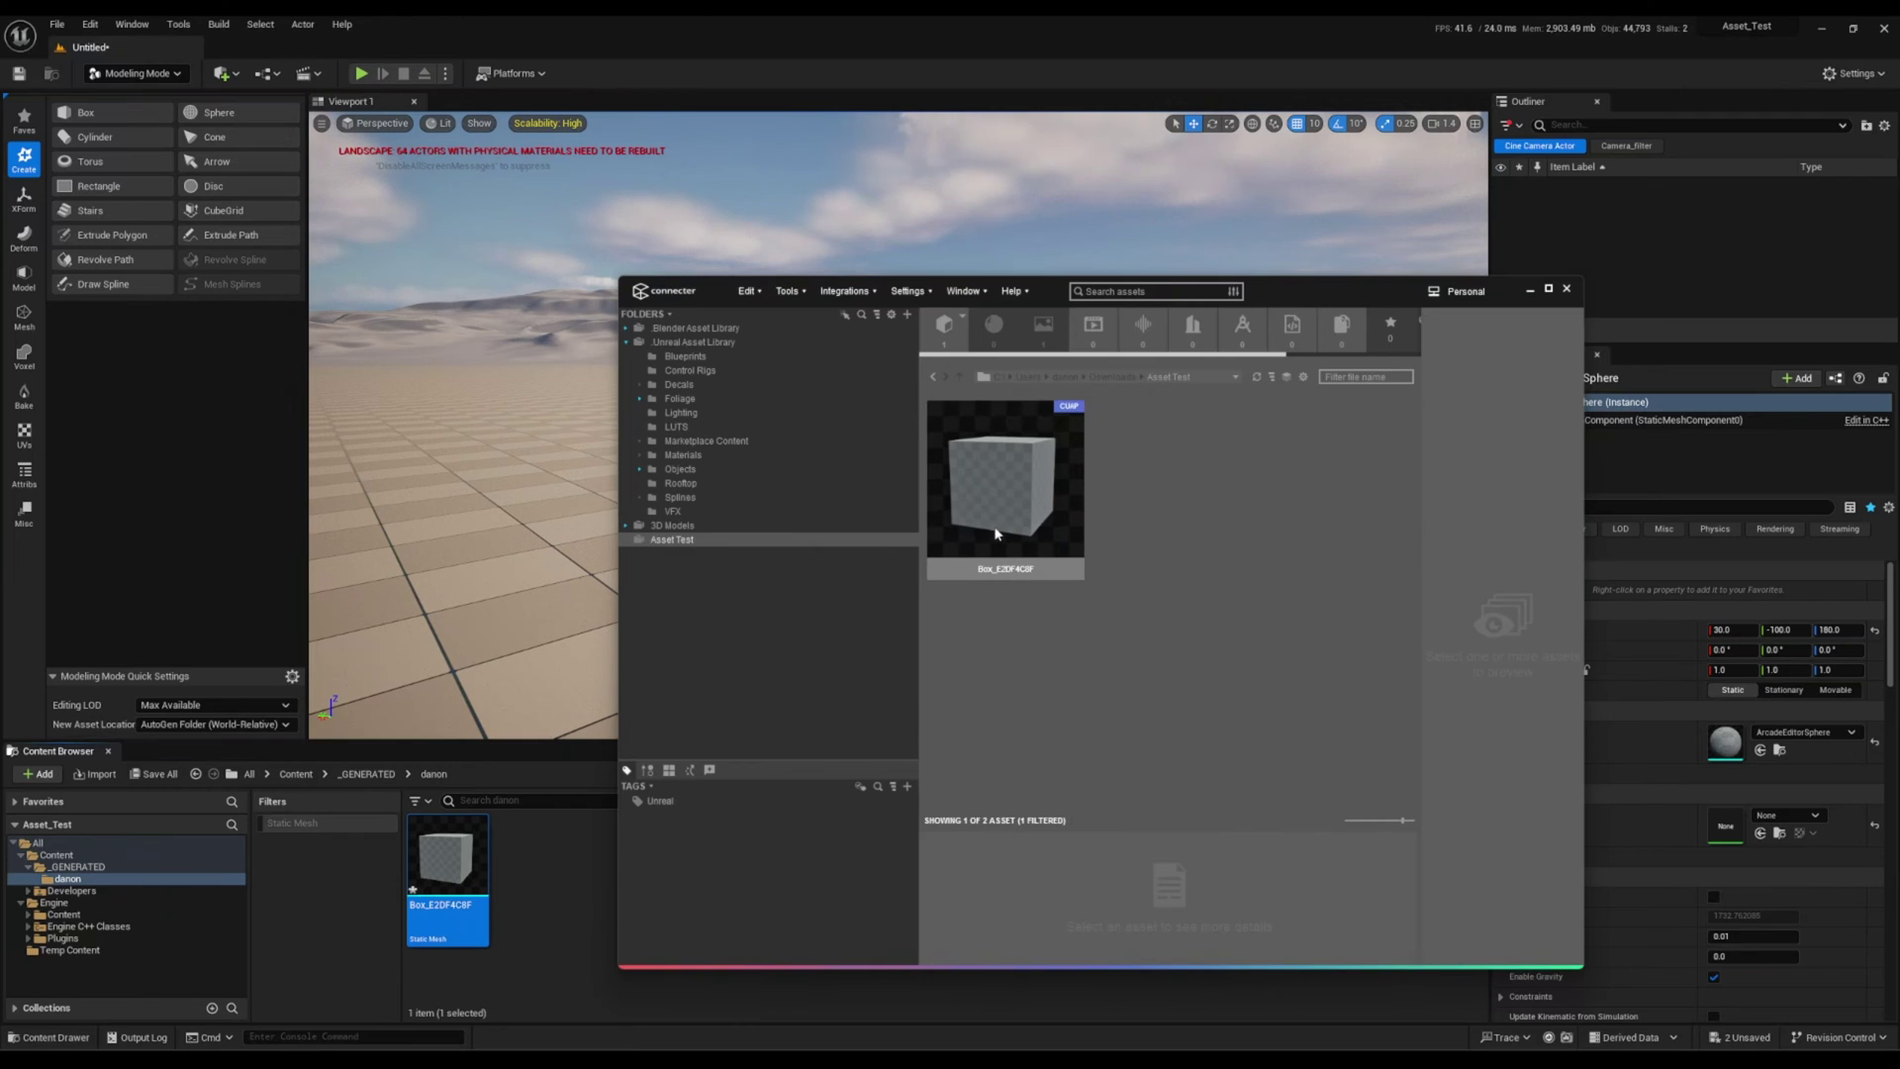
Examine the Unreal Asset Library's categories, including LUTS, Lighting, Foliage, Decals, Control Rigs and Blueprints.
{"action": "left_click", "coordinate": [714, 426]}
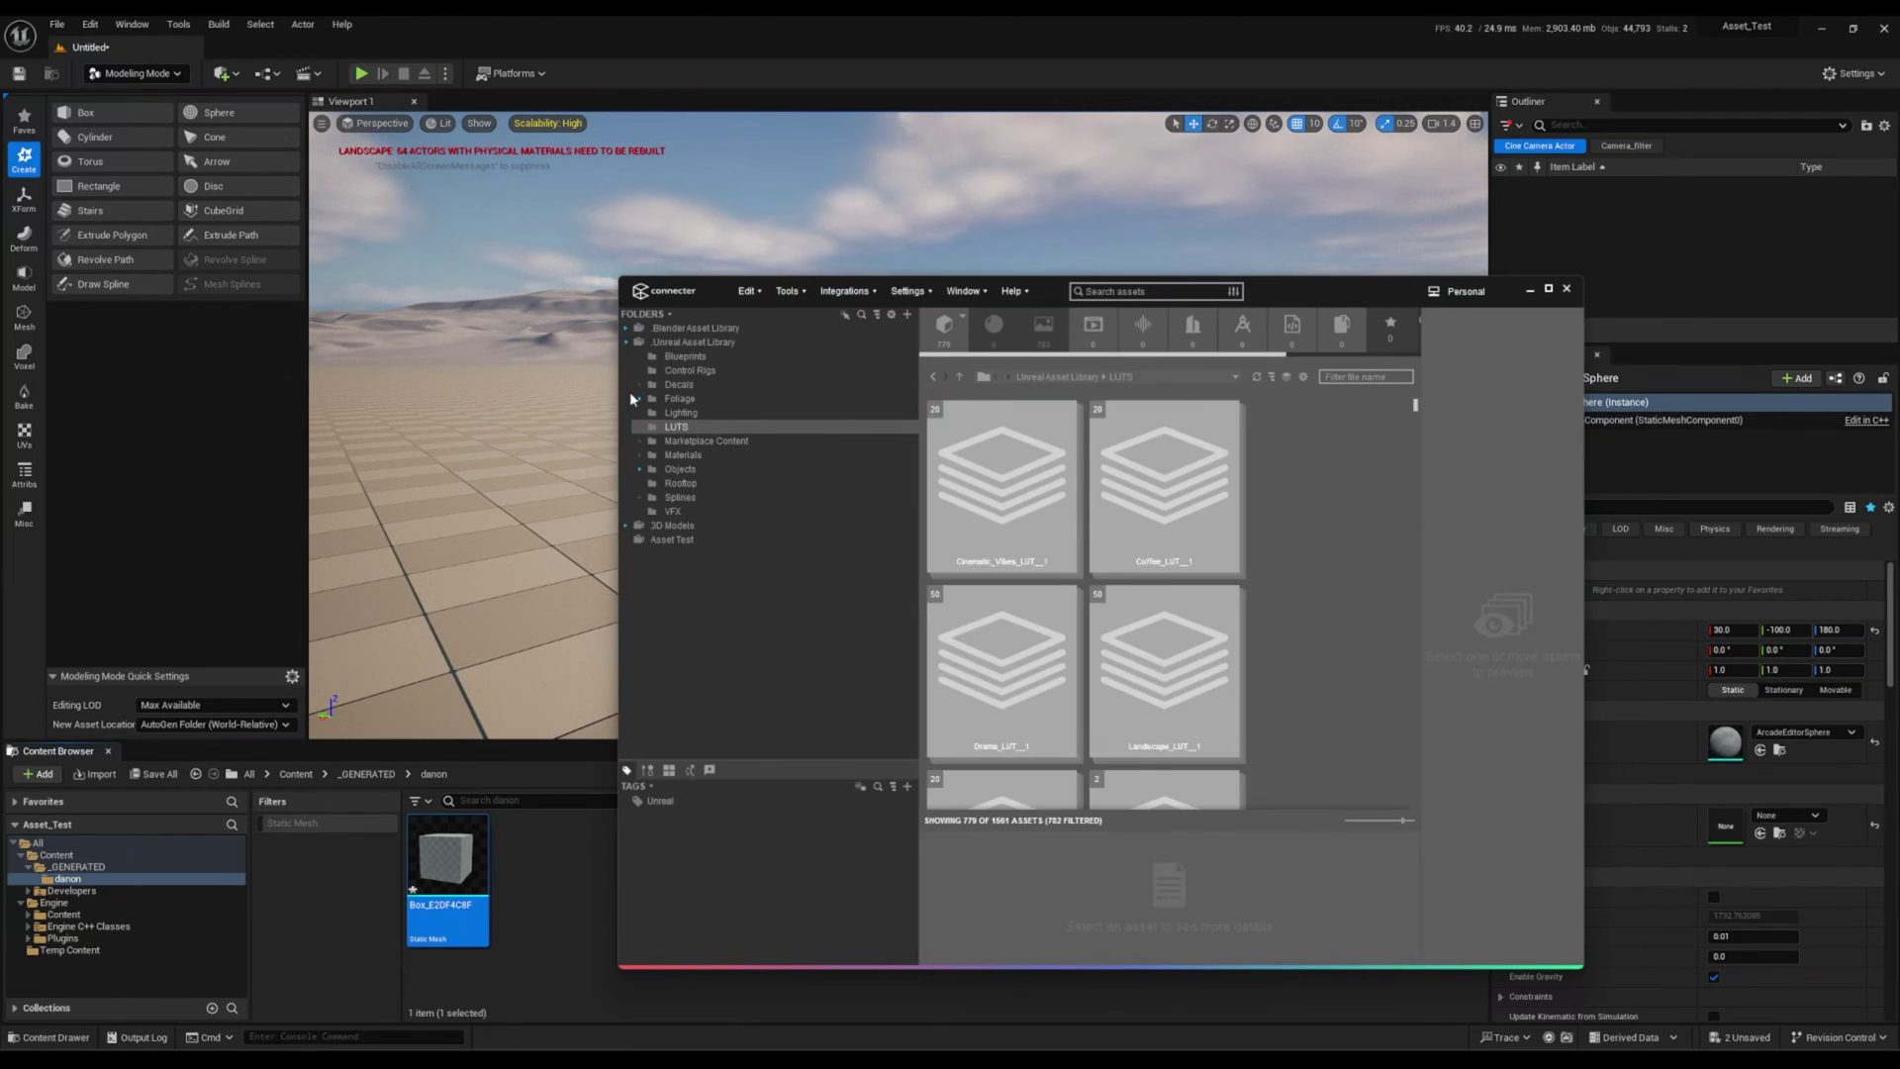
{"action": "left_click", "coordinate": [682, 414]}
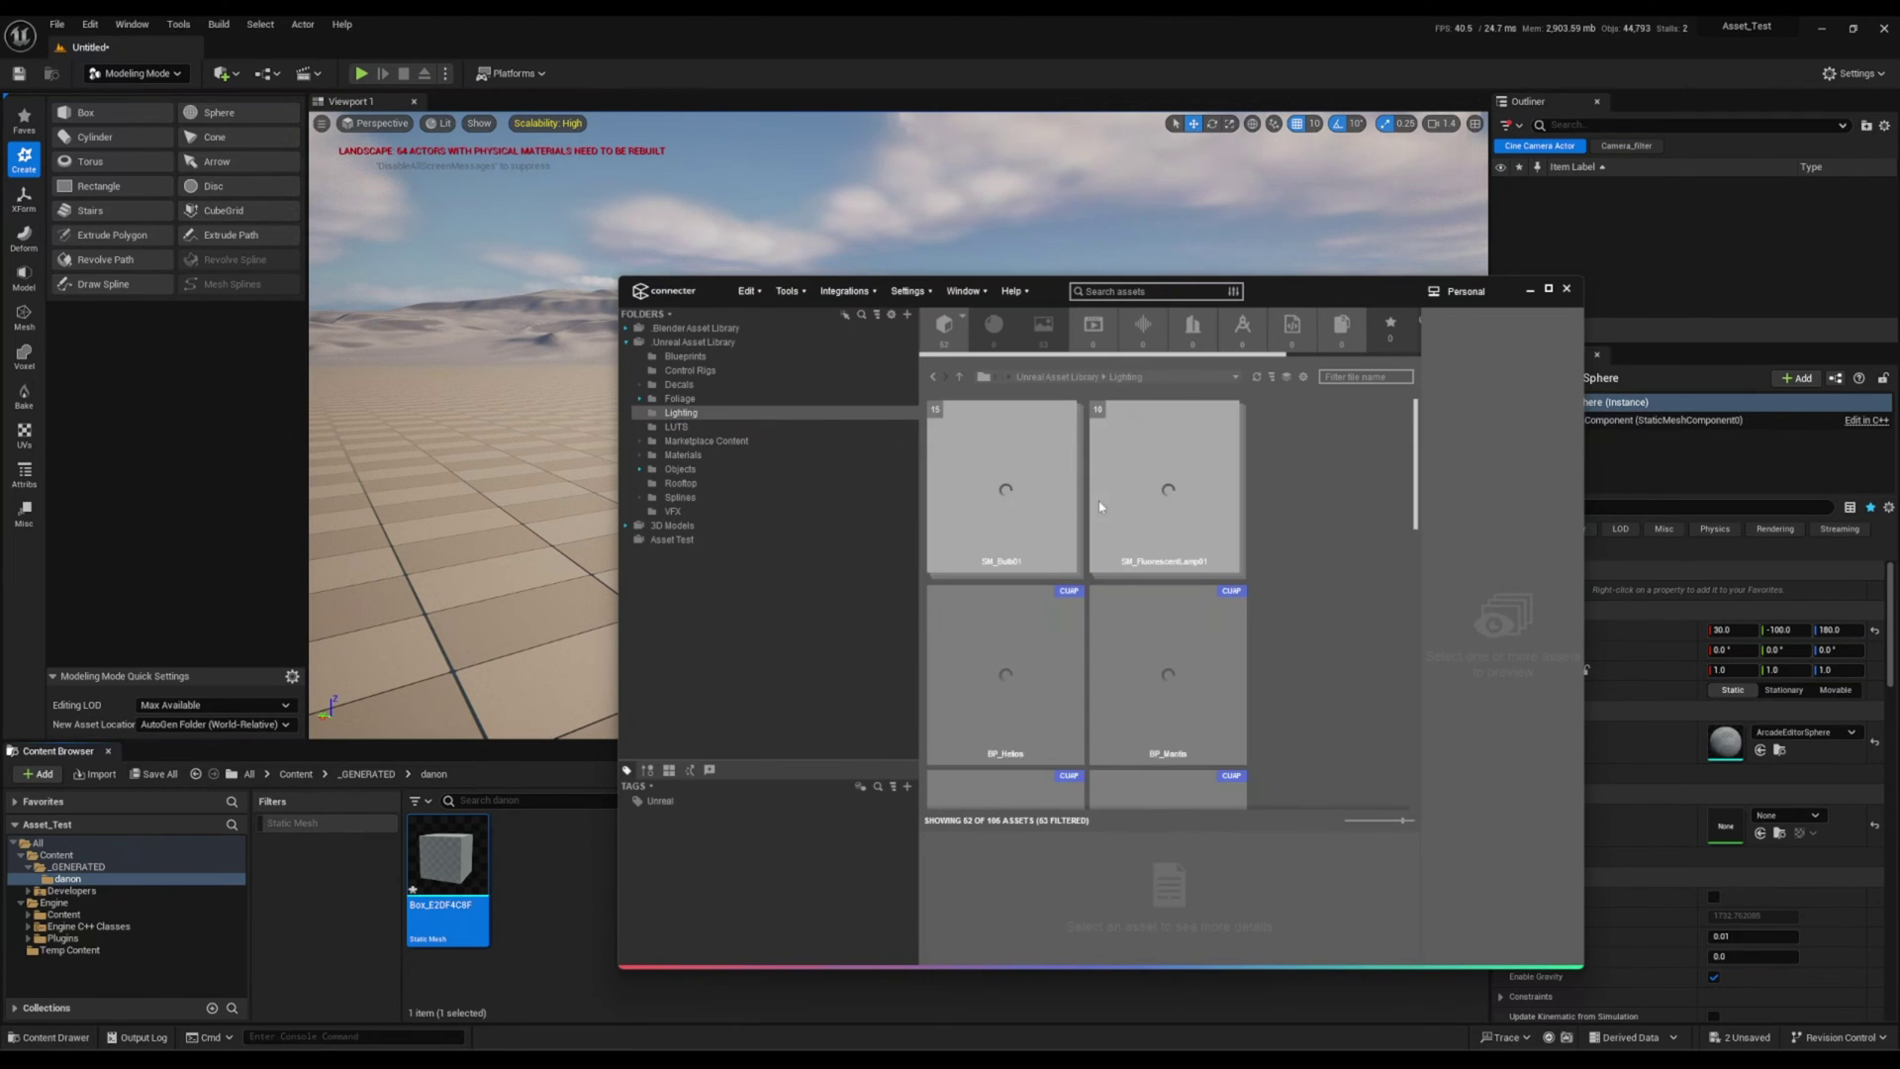
{"action": "left_click", "coordinate": [680, 399]}
{"action": "scroll", "coordinate": [1137, 565], "scroll_direction": "down", "scroll_amount": 5}
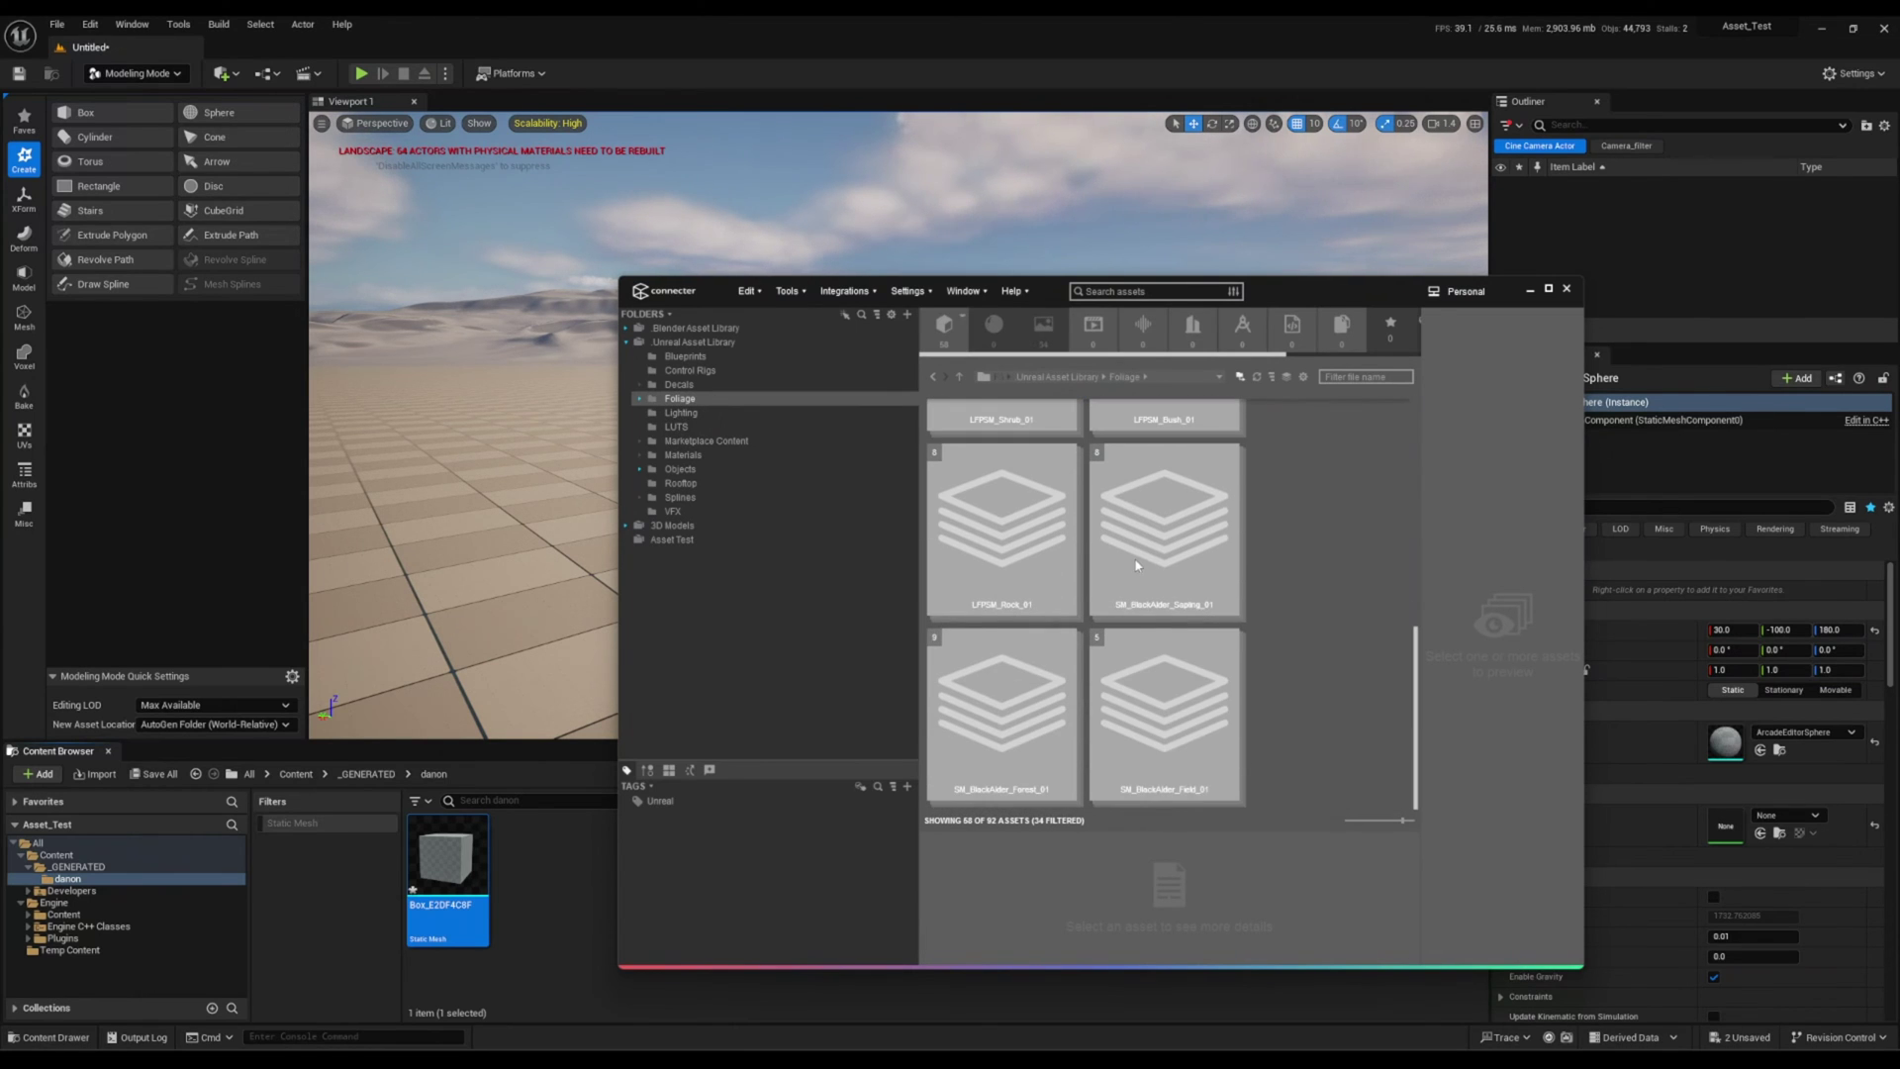
{"action": "left_click", "coordinate": [674, 385]}
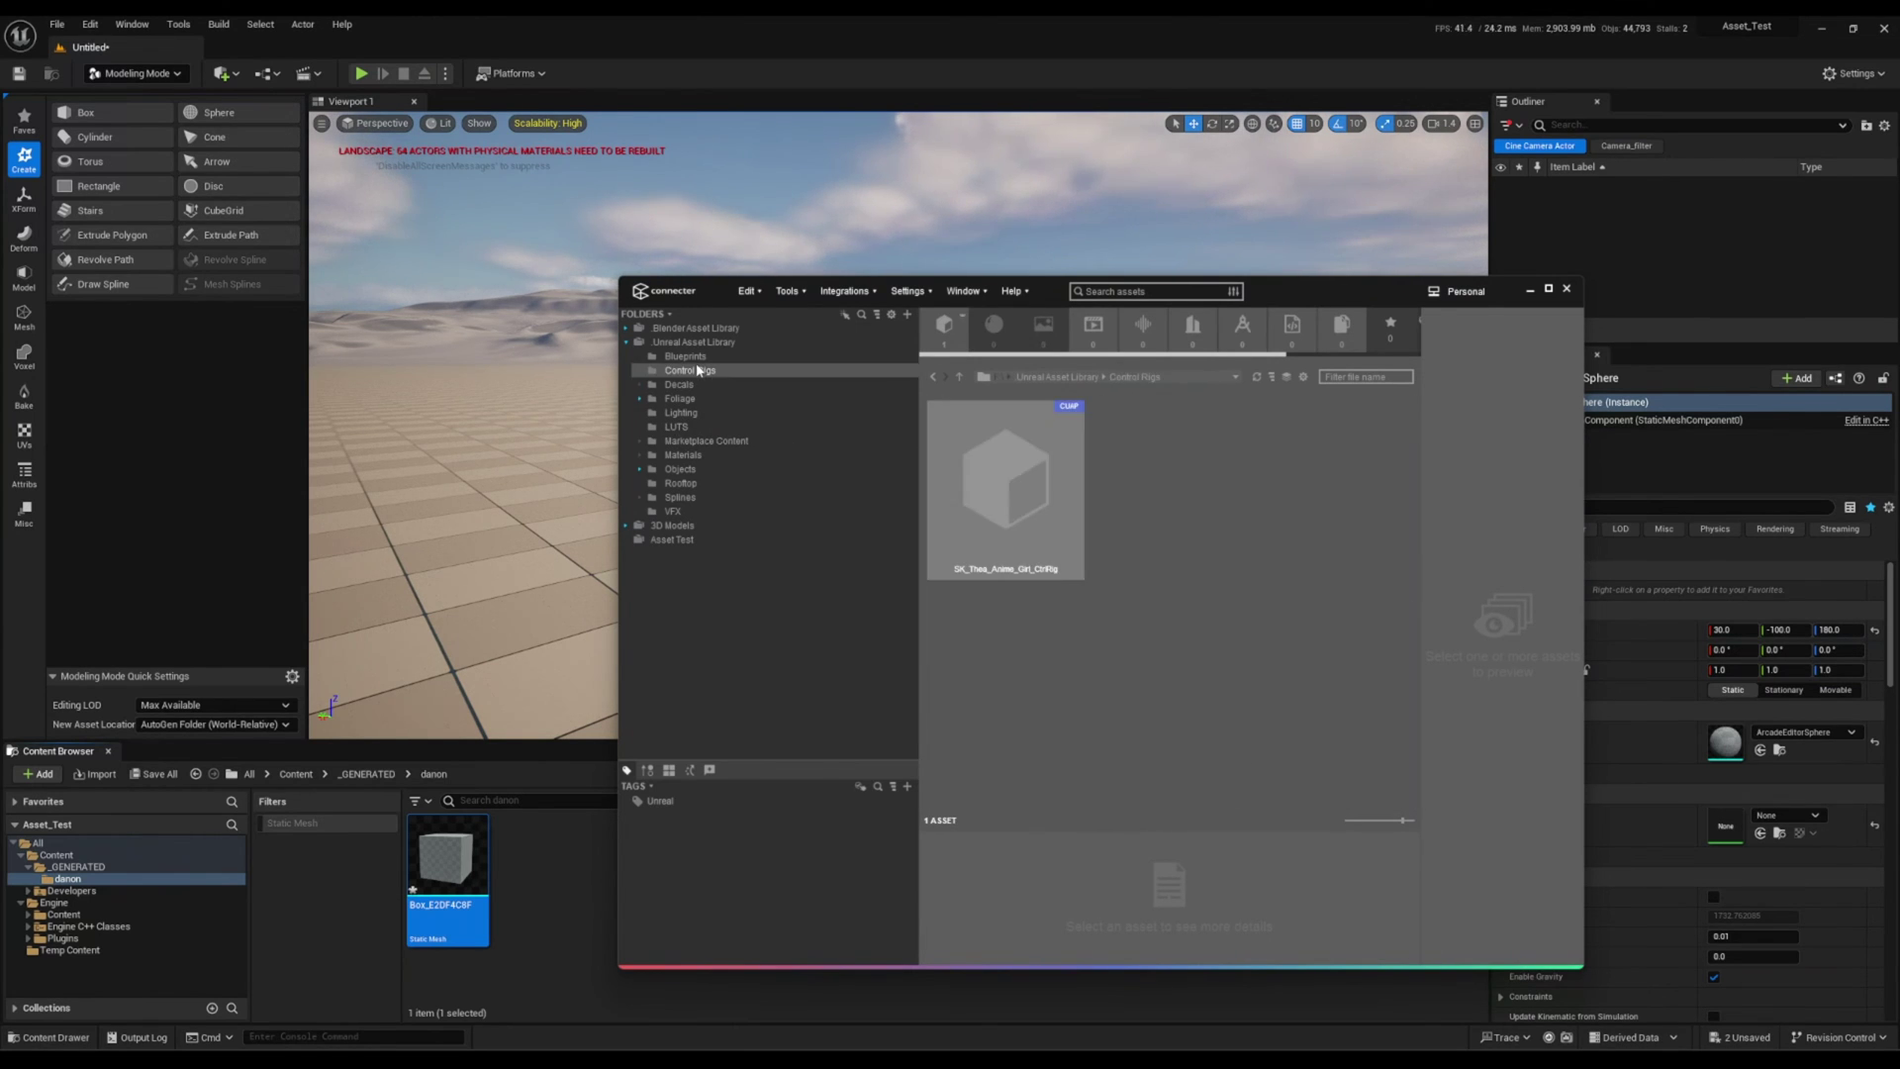
{"action": "left_click", "coordinate": [684, 356]}
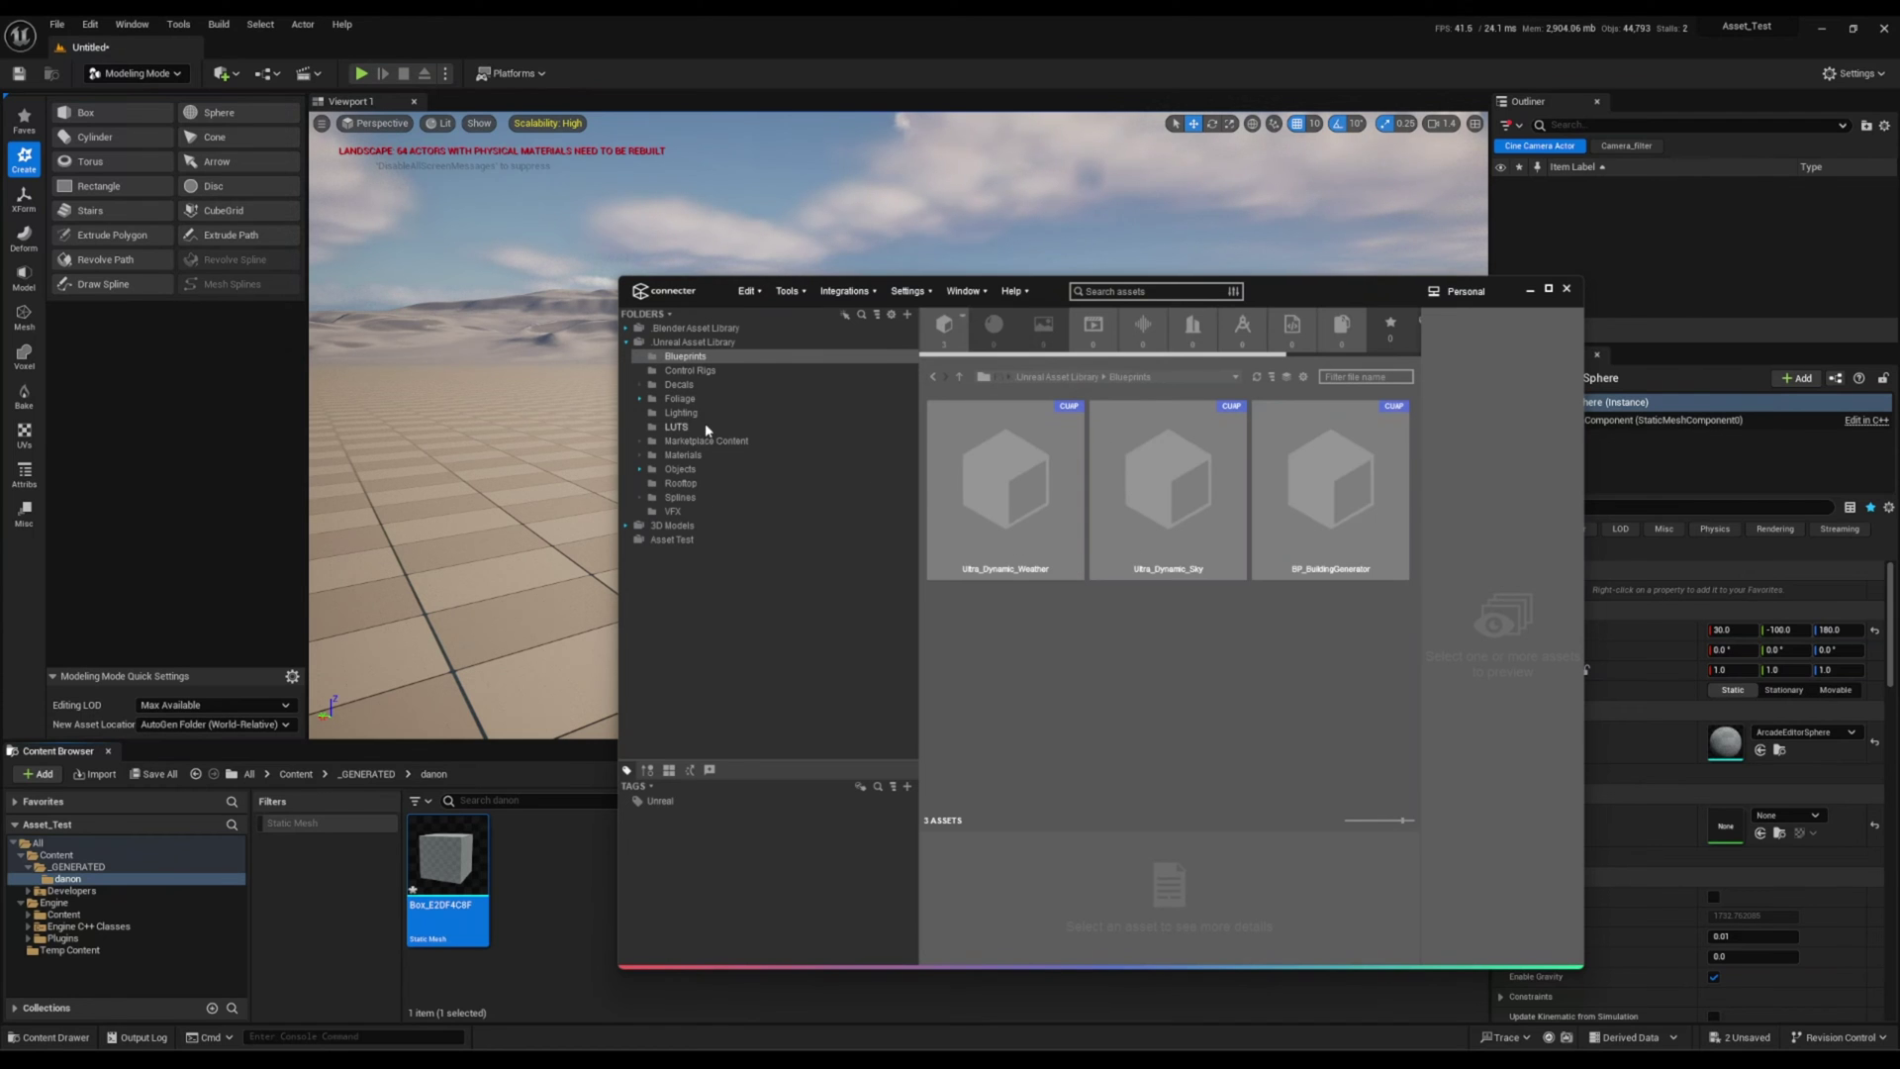
{"action": "left_click", "coordinate": [697, 371]}
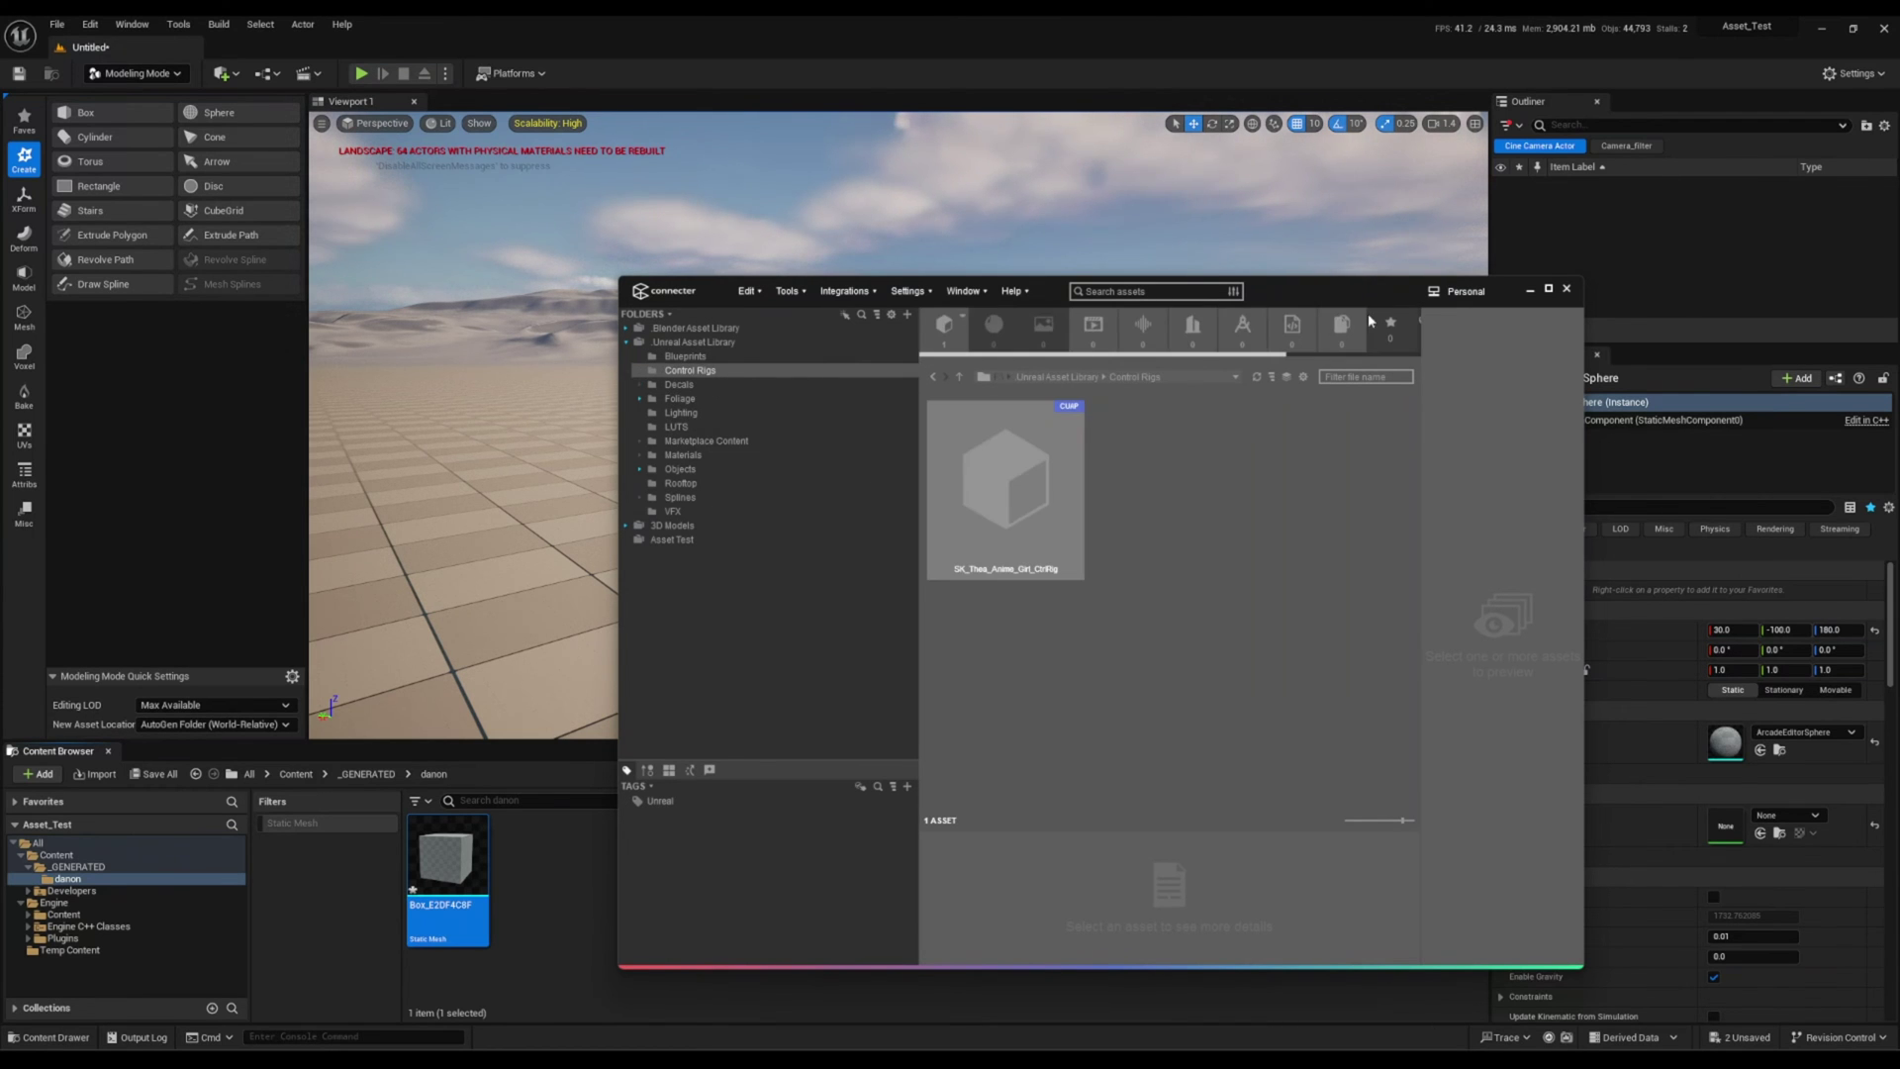
{"action": "left_click_drag", "start_coordinate": [1360, 304], "coordinate": [1518, 317]}
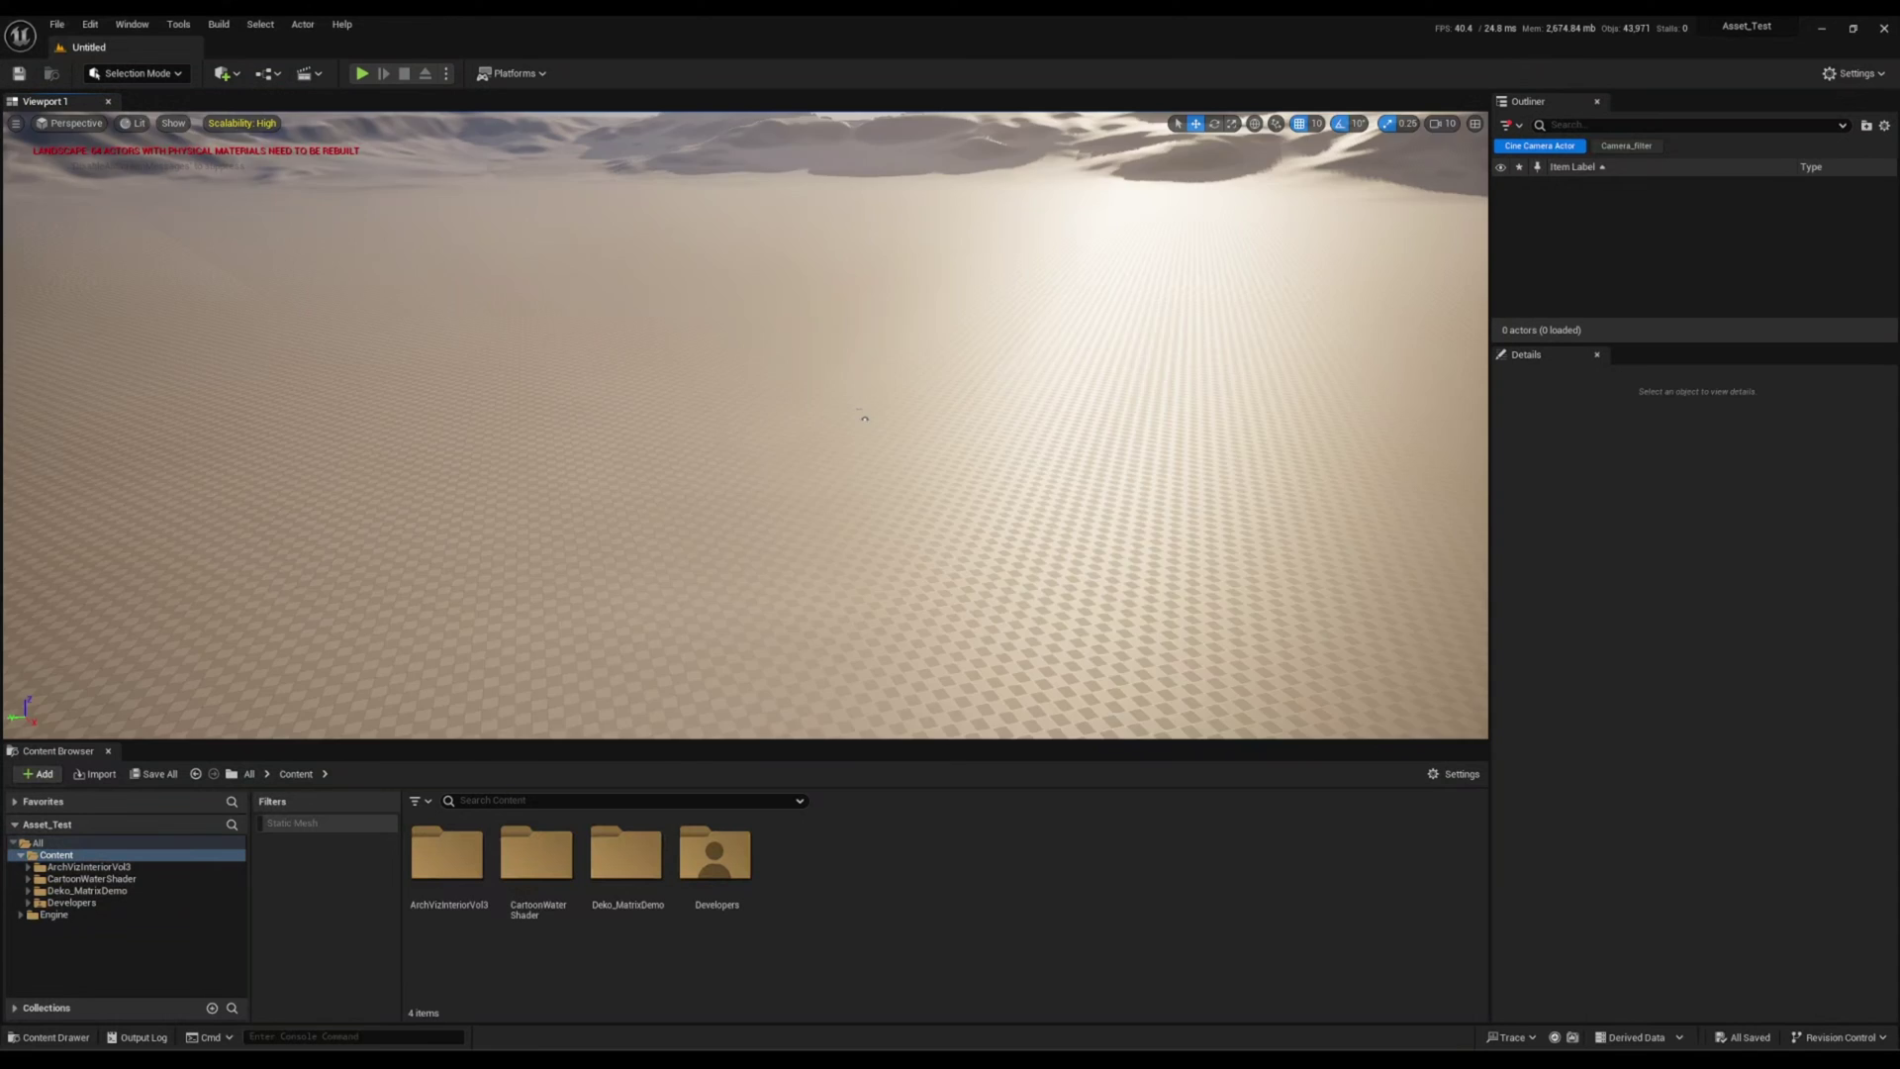
In the Unreal Editor, open the Meshes folder of the ArchVizInteriorVol3 content.
{"action": "key", "text": "w"}
{"action": "right_click_drag", "start_coordinate": [508, 675], "coordinate": [509, 675]}
{"action": "key", "text": "s"}
{"action": "scroll", "coordinate": [508, 675], "scroll_direction": "down", "scroll_amount": 5}
{"action": "key", "text": "w"}
{"action": "left_click", "coordinate": [145, 868]}
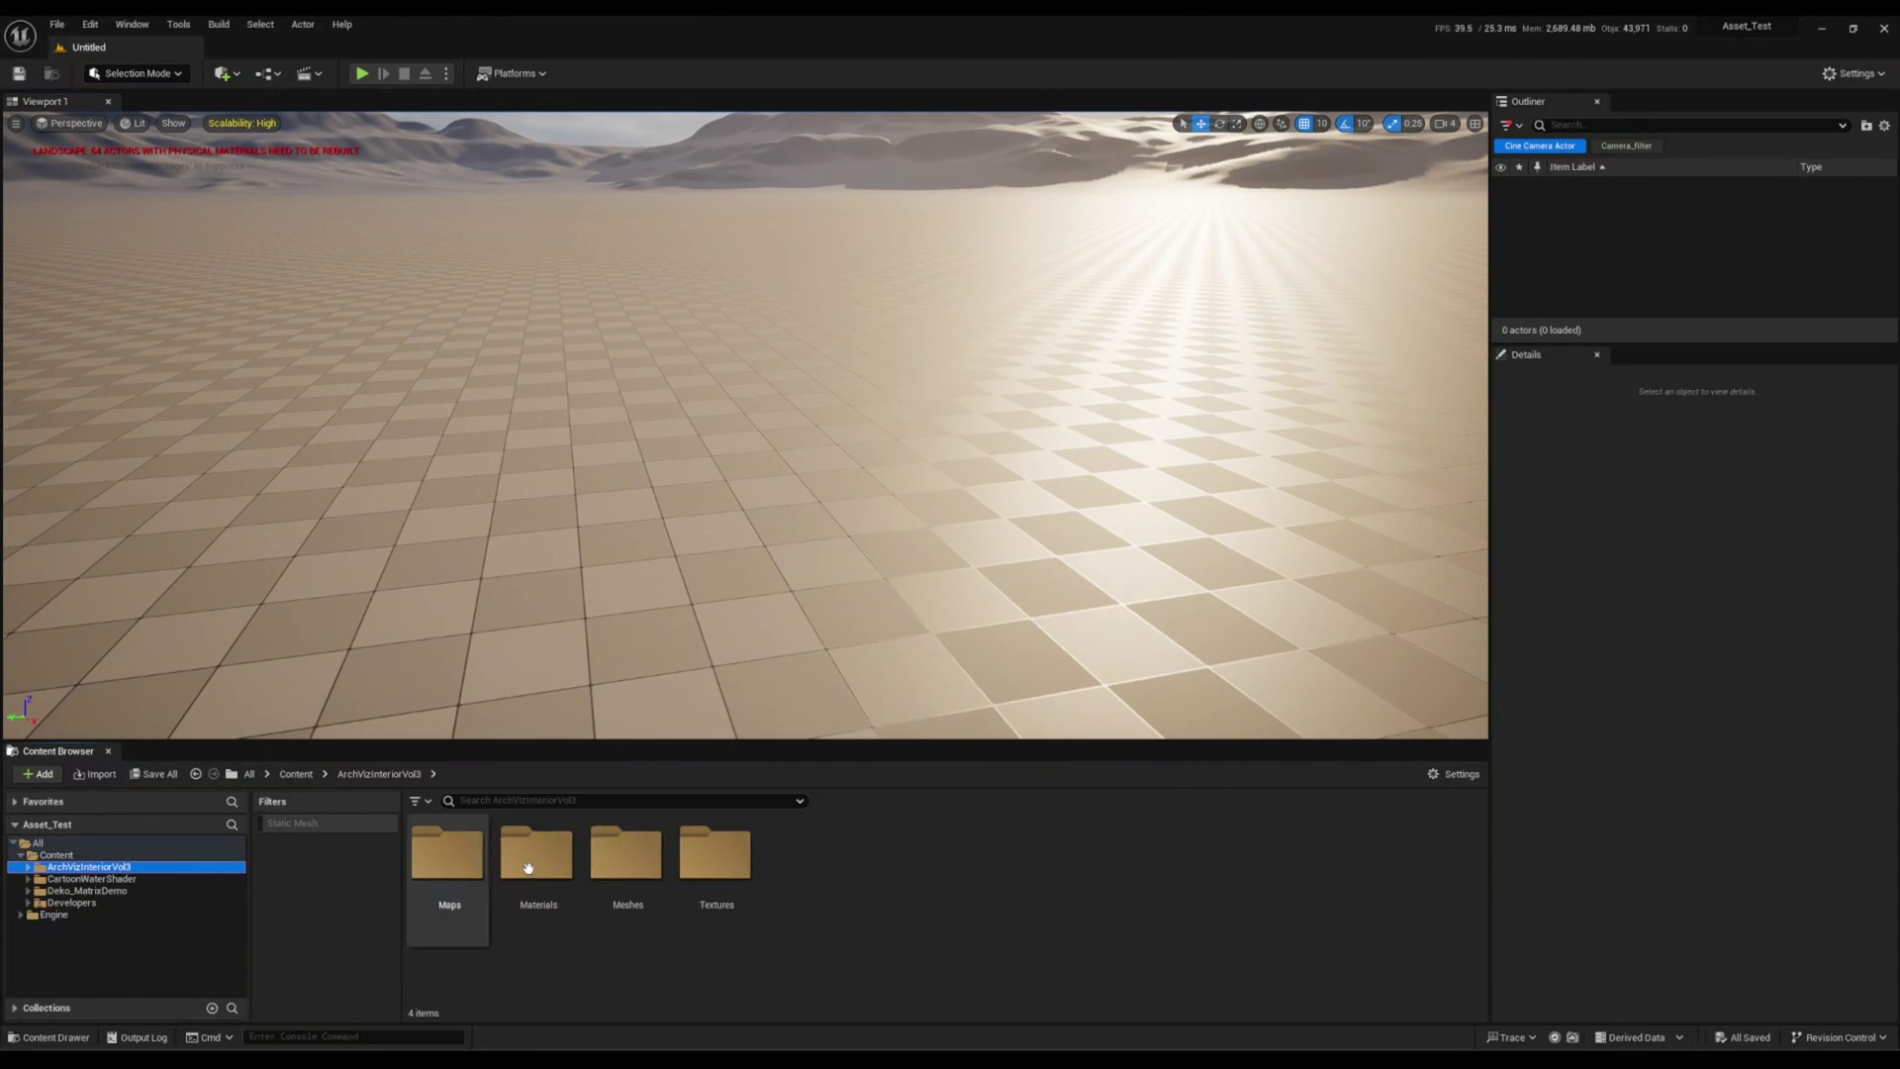
{"action": "double_click", "coordinate": [650, 868]}
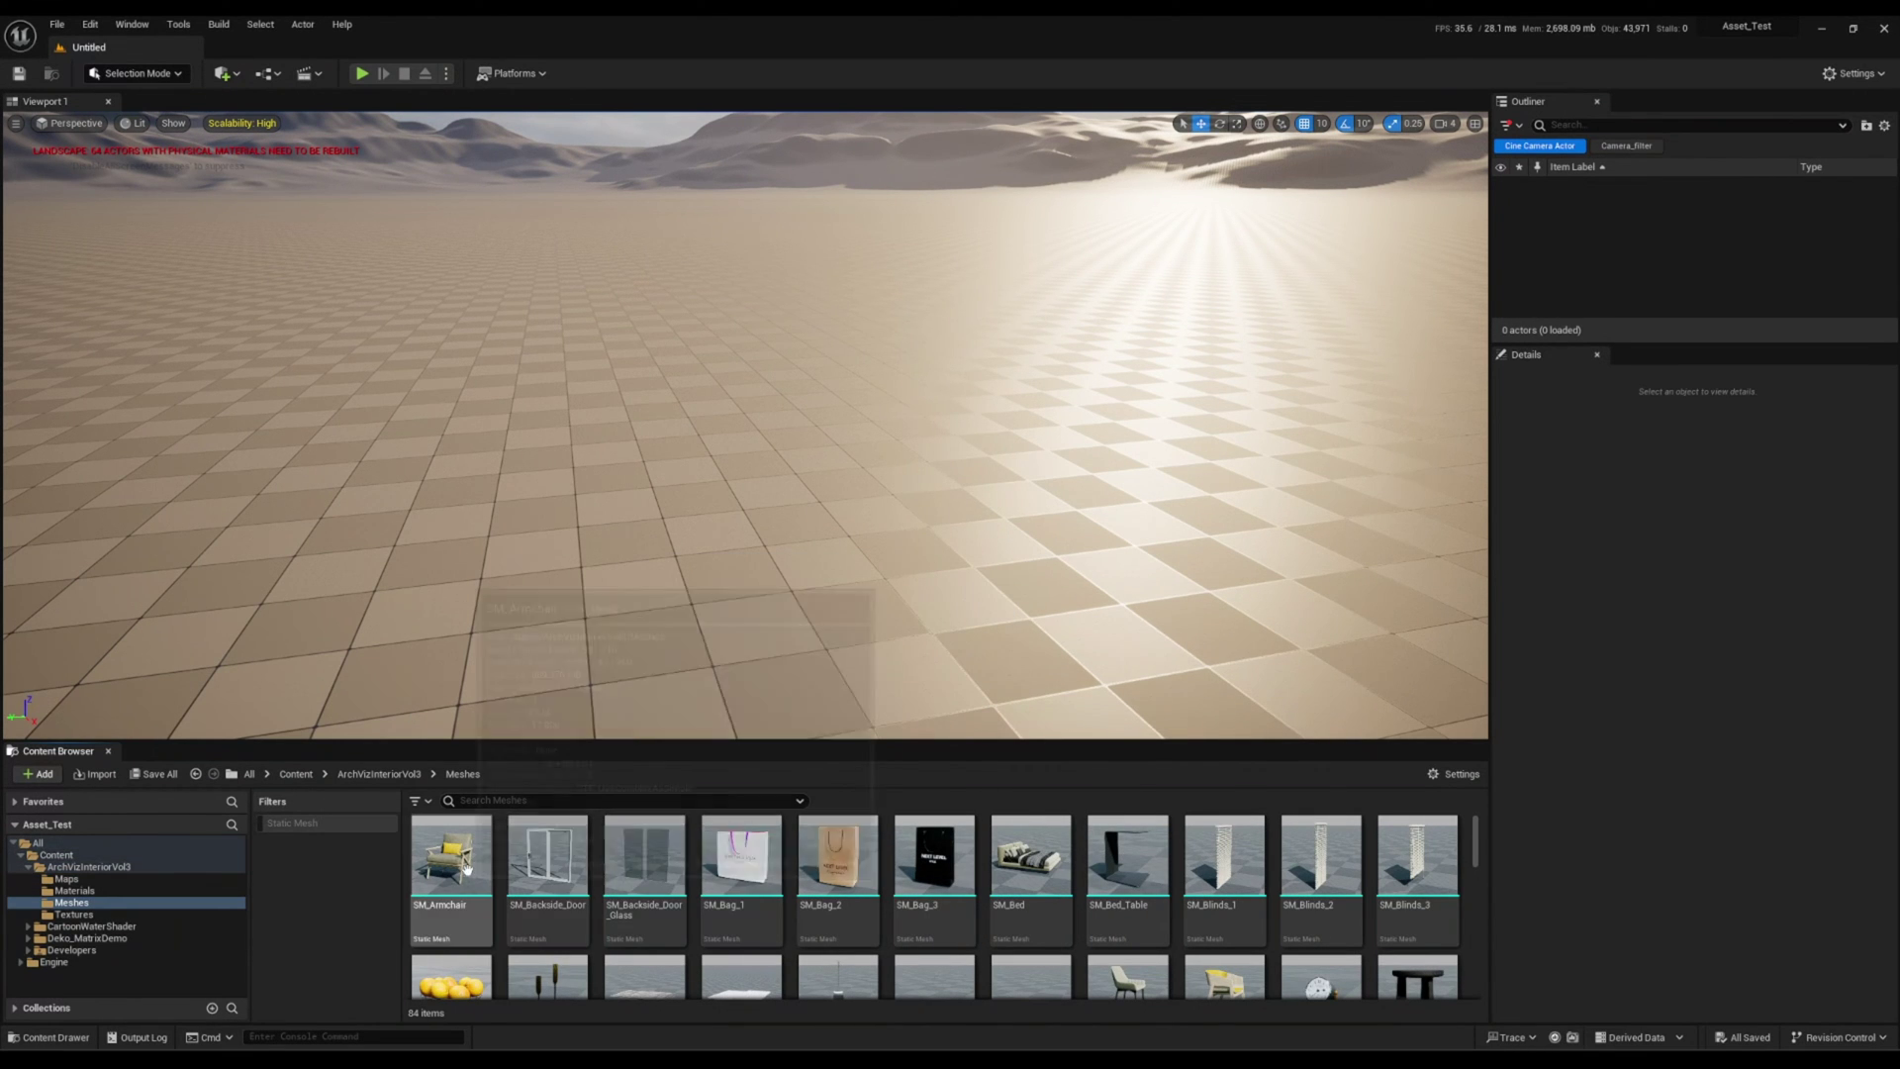
Place the SM_Backside_Door mesh on the level floor at about X -1870, Y 1360, Z 0.
{"action": "left_click", "coordinate": [550, 859]}
{"action": "left_click_drag", "start_coordinate": [552, 862], "coordinate": [764, 498]}
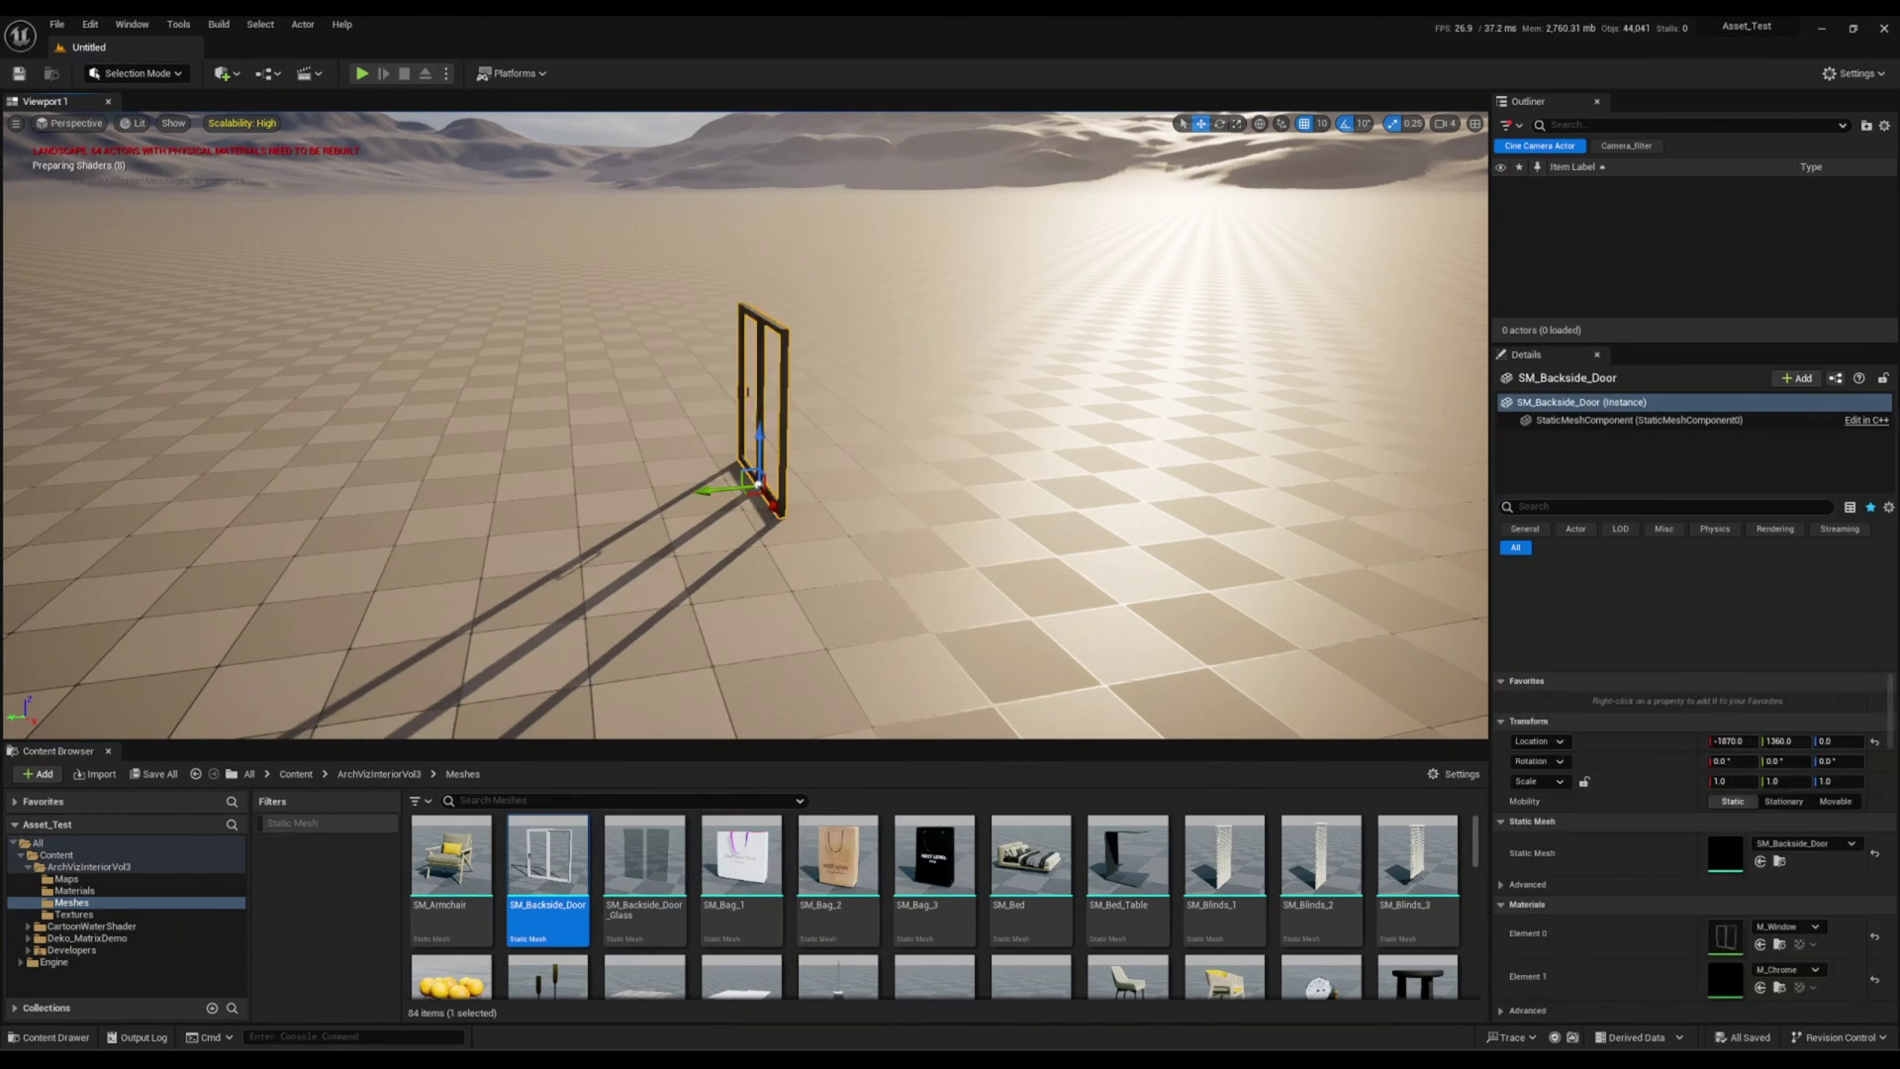
{"action": "right_click_drag", "start_coordinate": [764, 498], "coordinate": [1048, 415]}
{"action": "key", "text": "w"}
{"action": "right_click_drag", "start_coordinate": [1368, 456], "coordinate": [1247, 346]}
{"action": "key", "text": "s"}
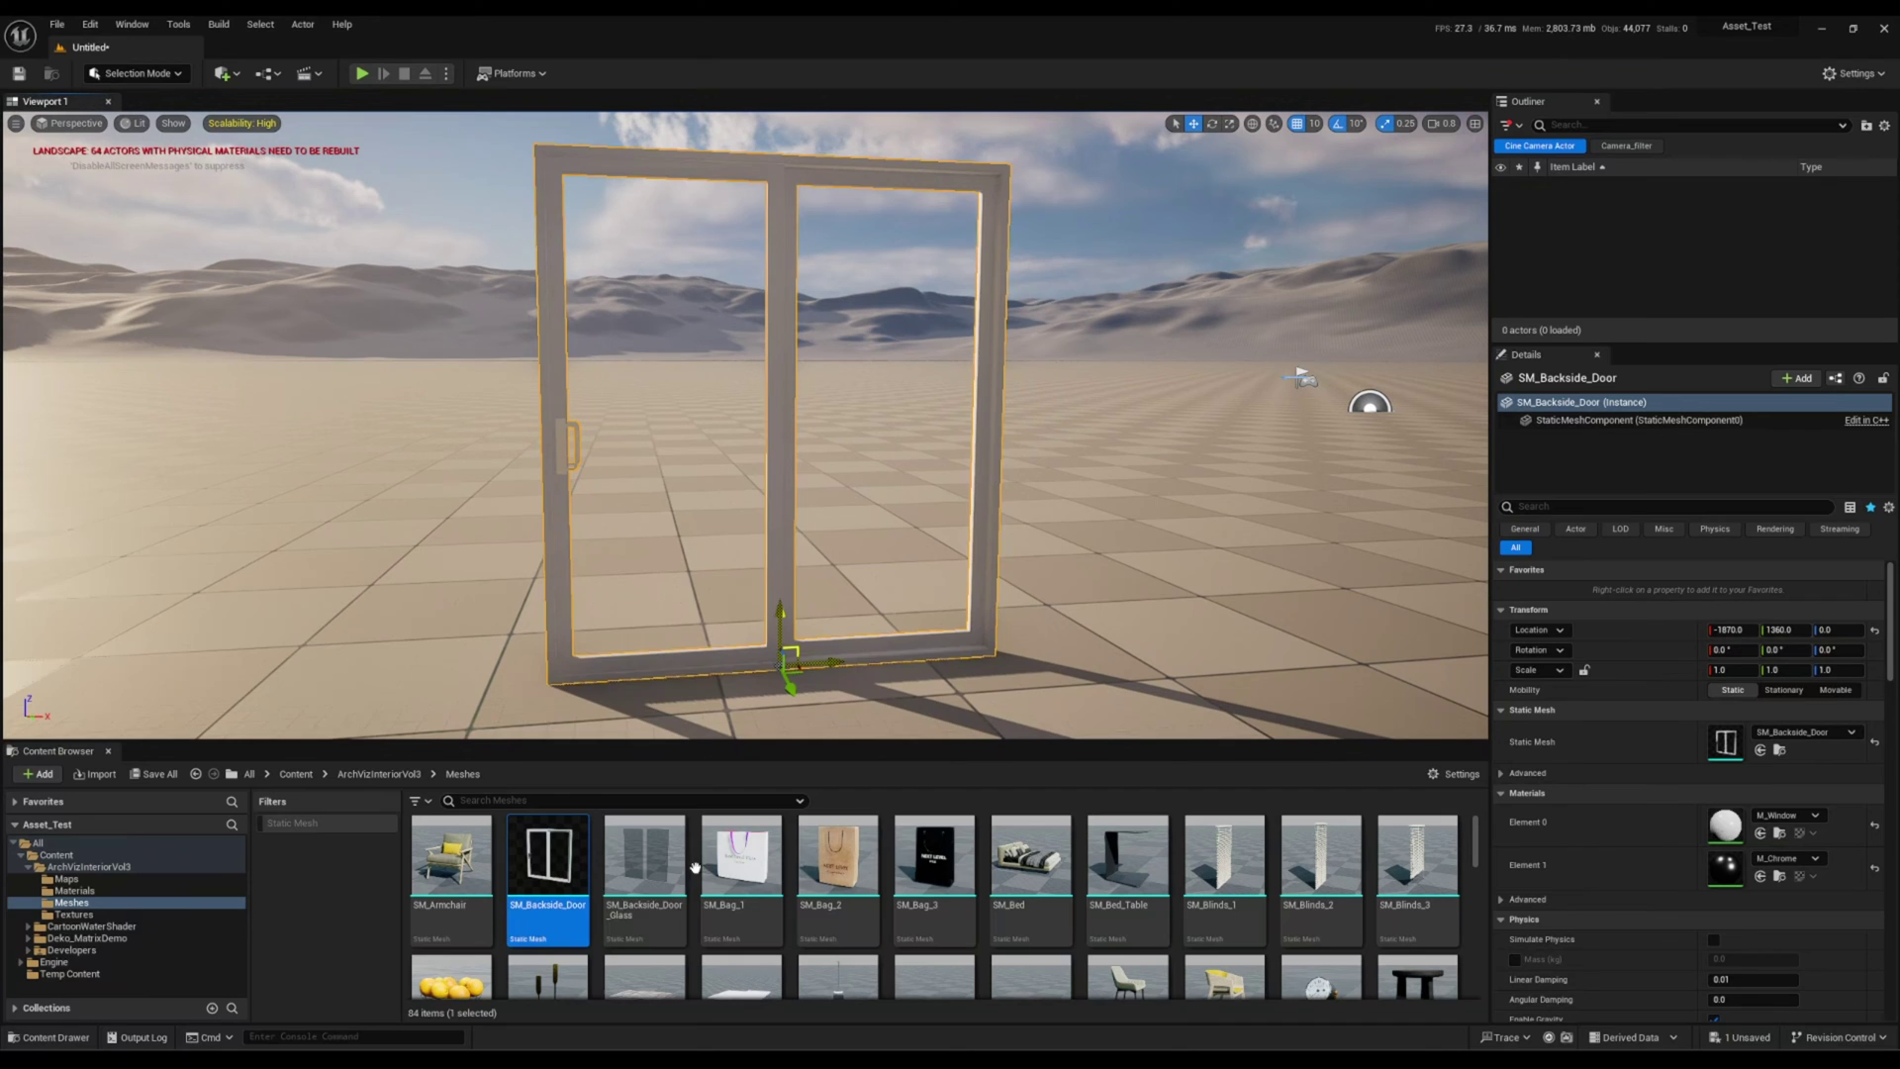
Export SM_Backside_Door to Connecter, saving it in a new Doors folder inside .Unreal Asset Library on the Assets (F:) drive.
{"action": "right_click", "coordinate": [543, 844]}
{"action": "left_click", "coordinate": [636, 501]}
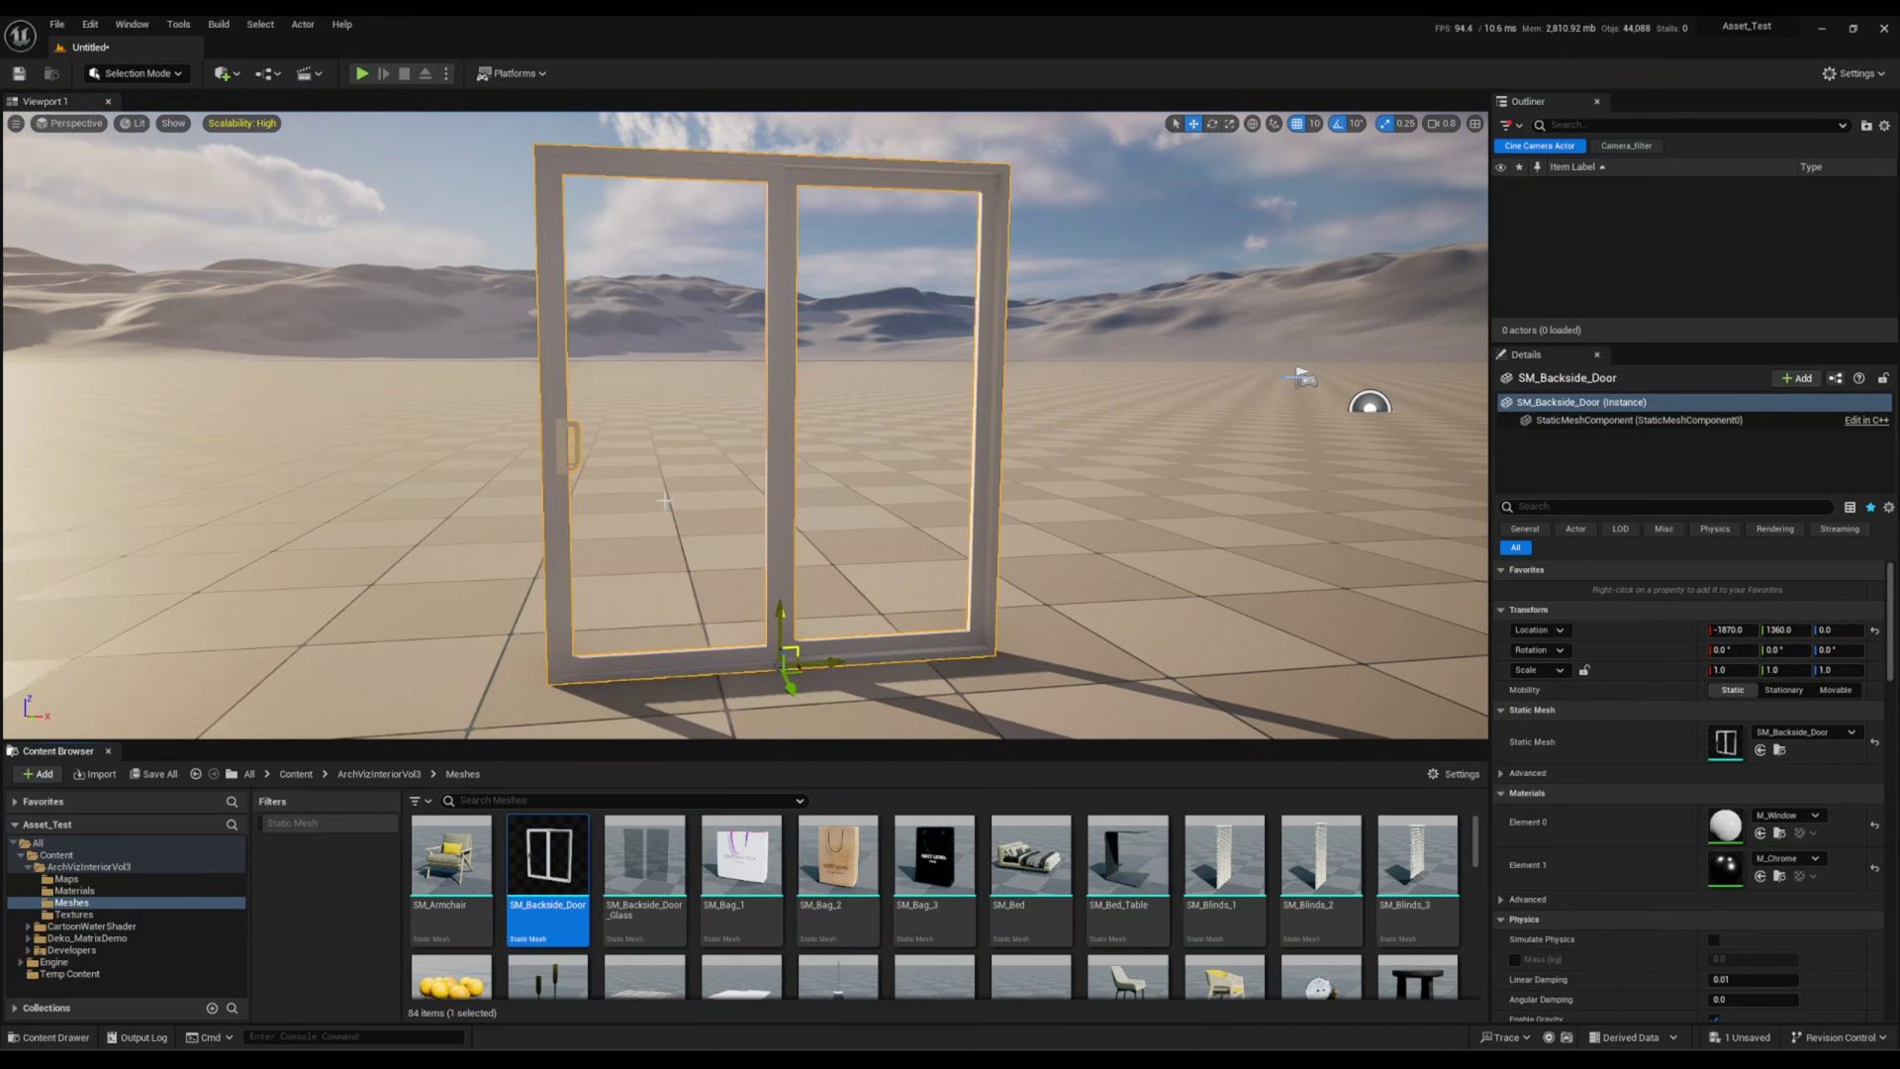
{"action": "scroll", "coordinate": [393, 495], "scroll_direction": "down", "scroll_amount": 4}
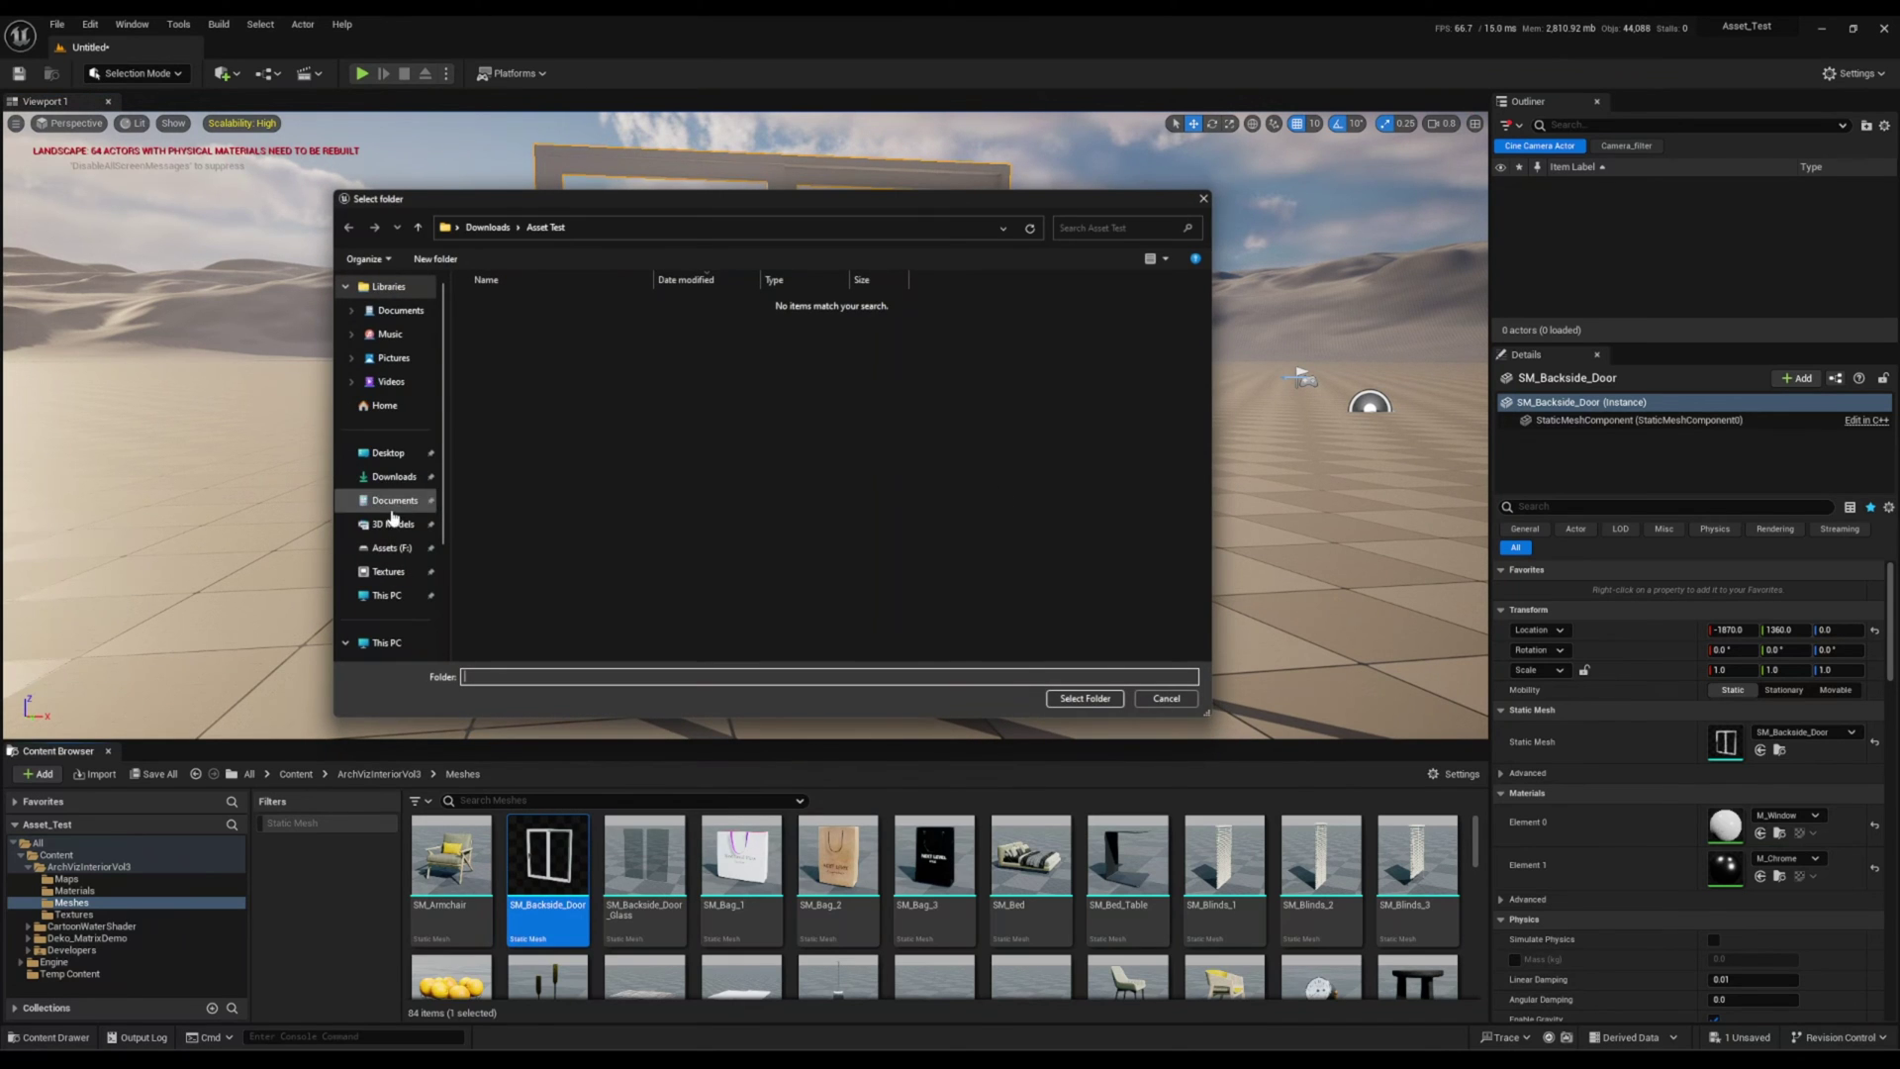
{"action": "left_click", "coordinate": [390, 590]}
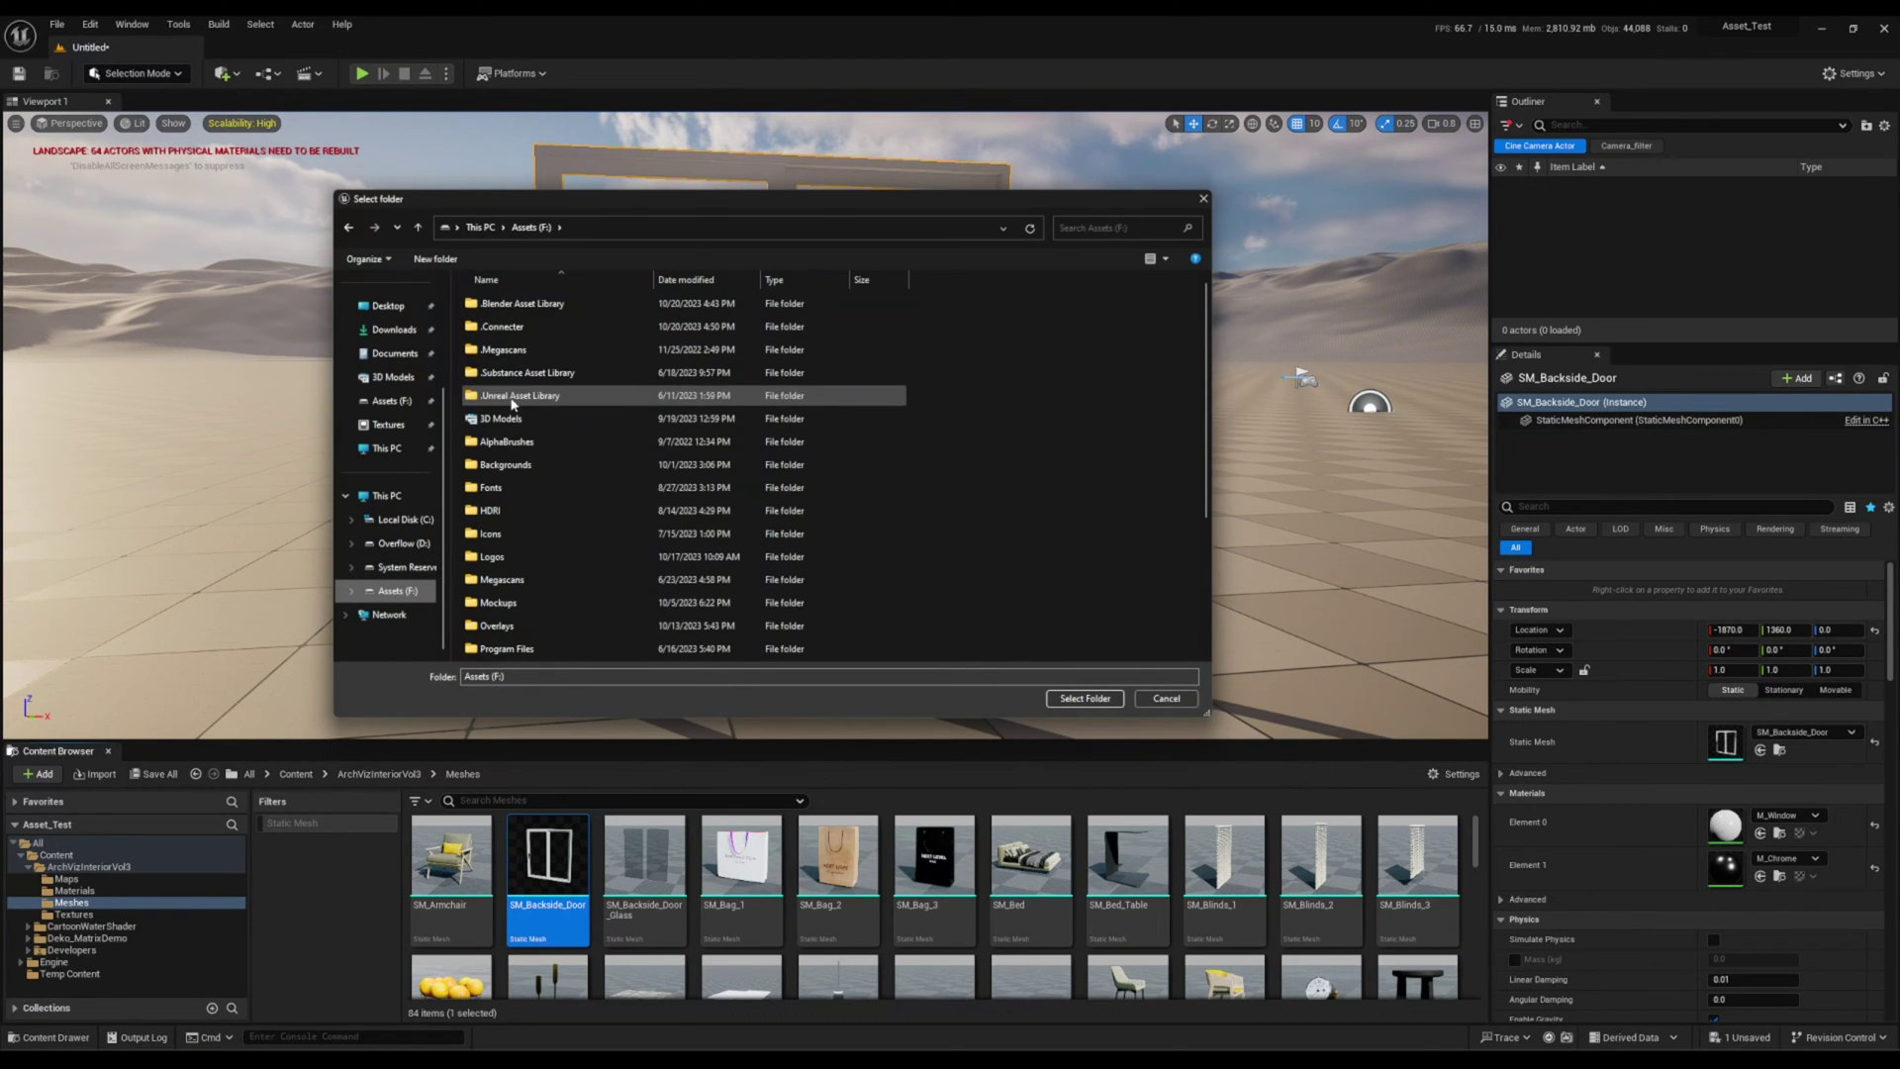
{"action": "double_click", "coordinate": [516, 395]}
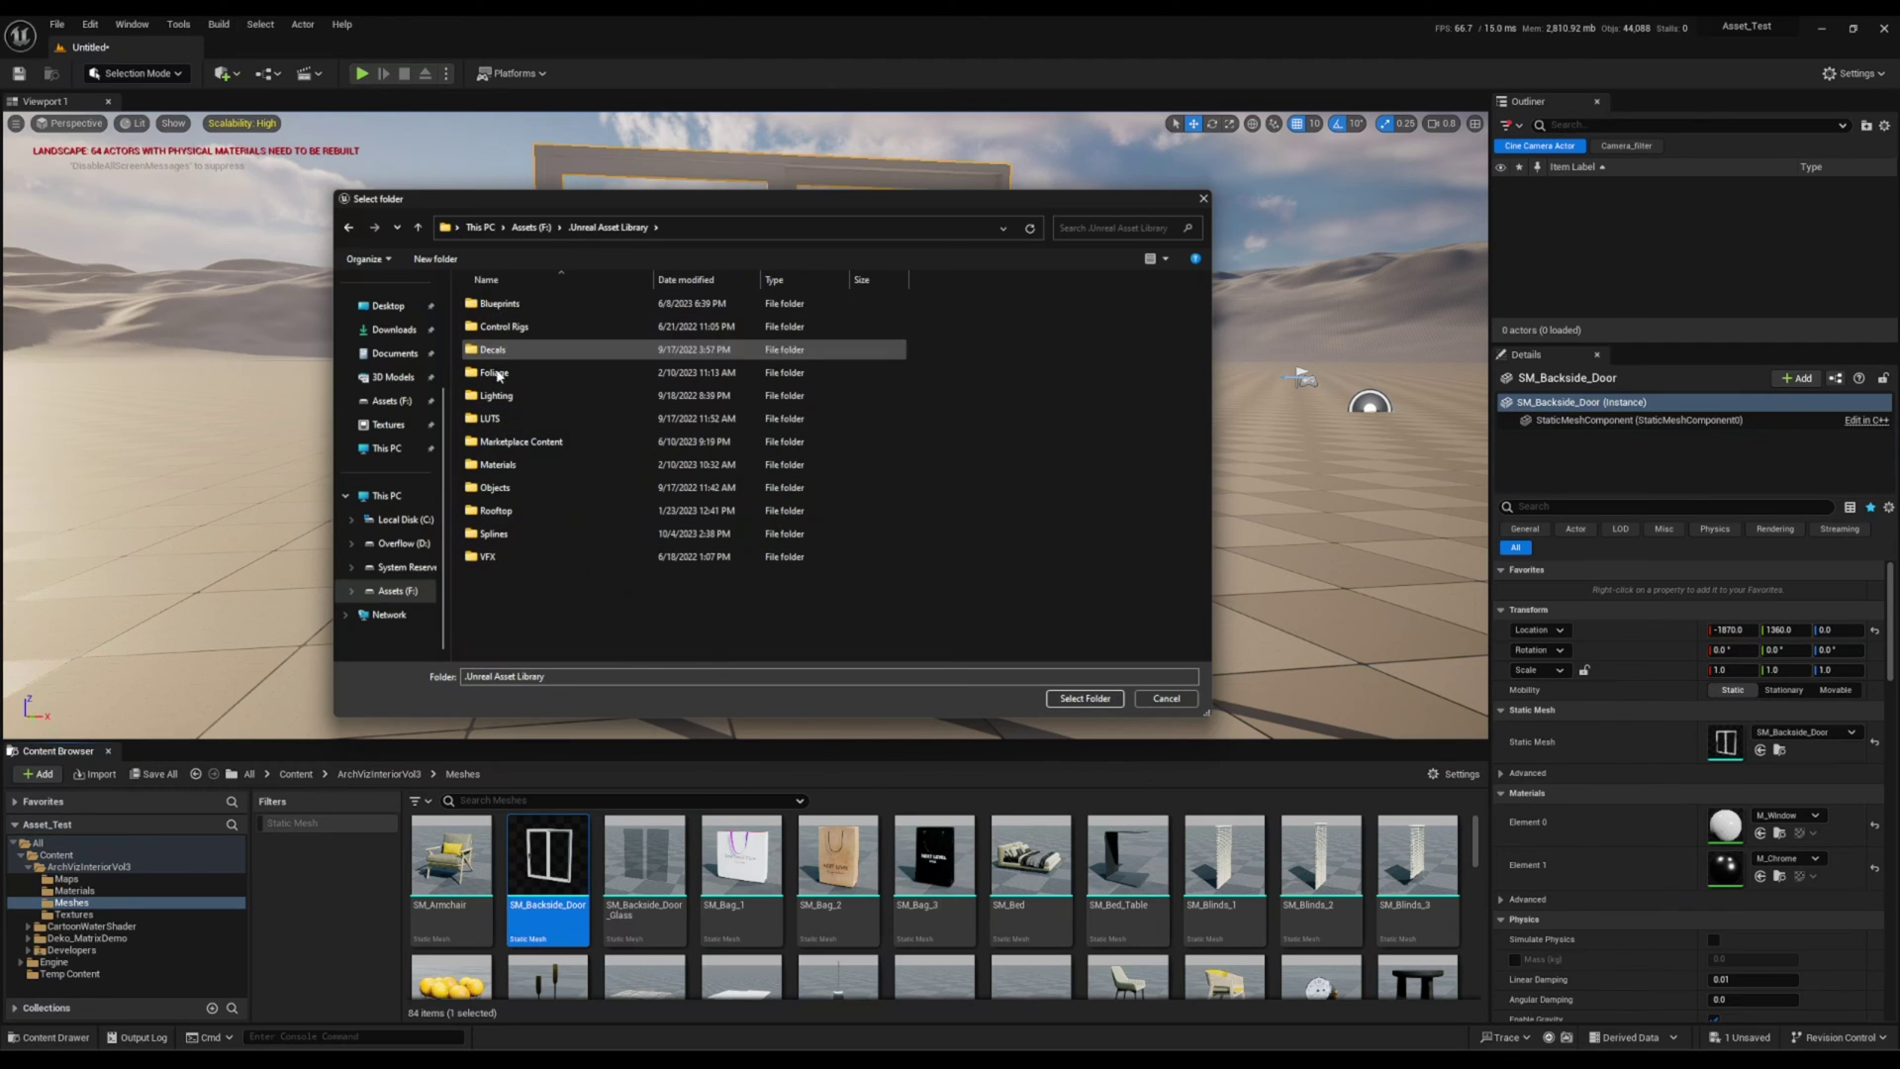
{"action": "left_click", "coordinate": [418, 261]}
{"action": "type", "text": "Doors"}
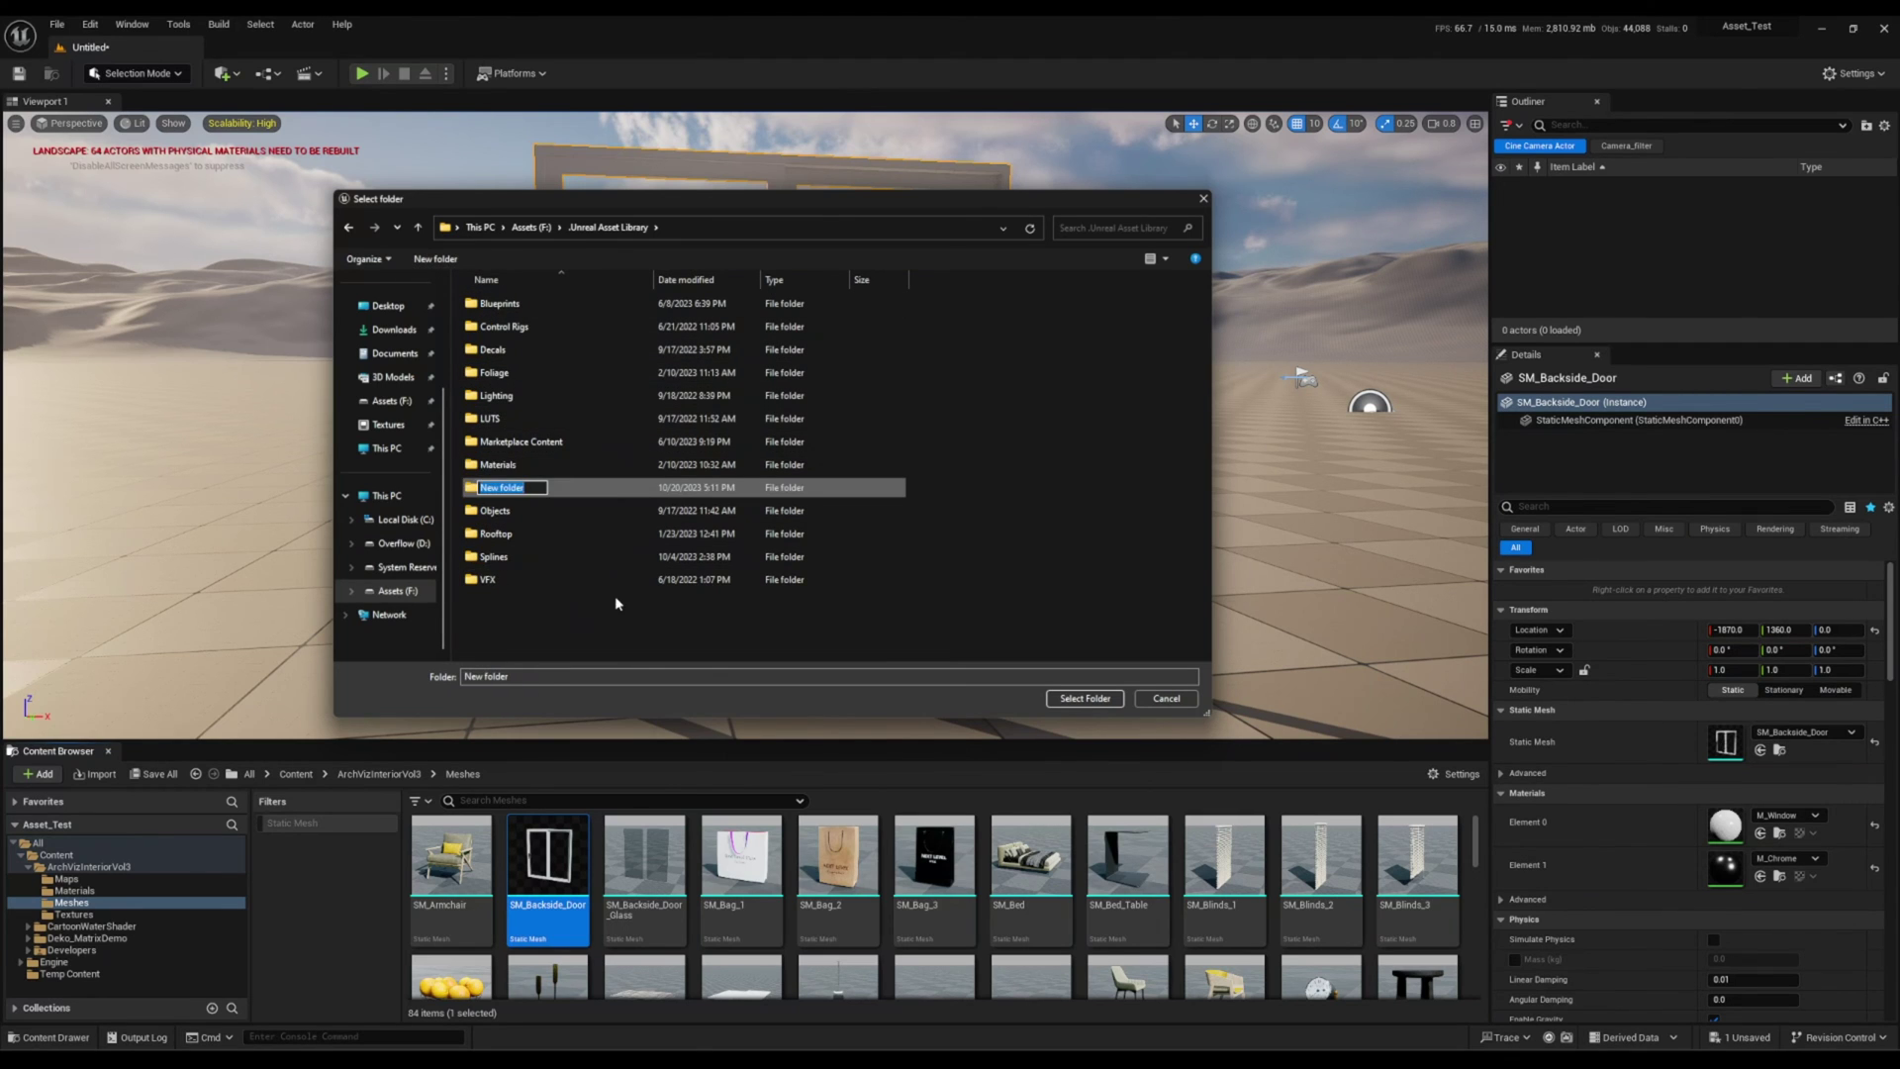
{"action": "key", "text": "Return"}
{"action": "double_click", "coordinate": [502, 373]}
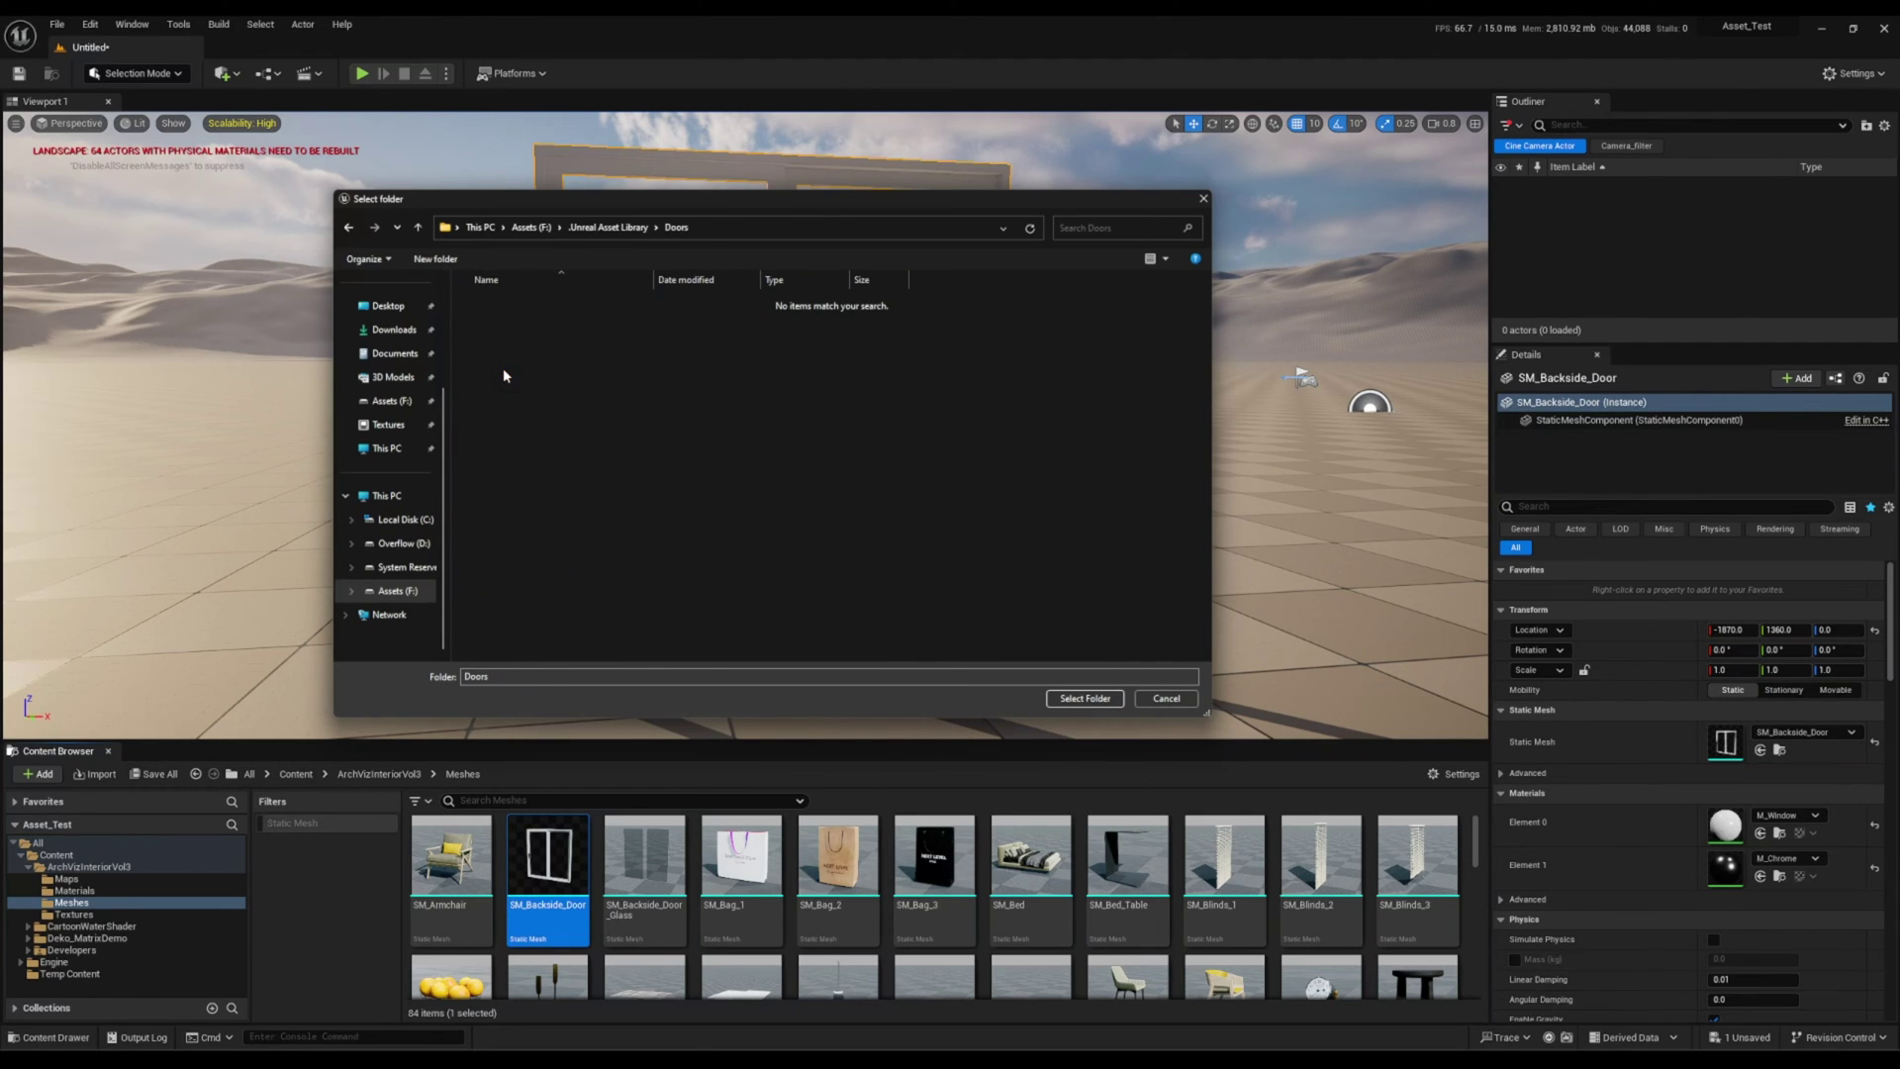
{"action": "left_click", "coordinate": [1084, 698]}
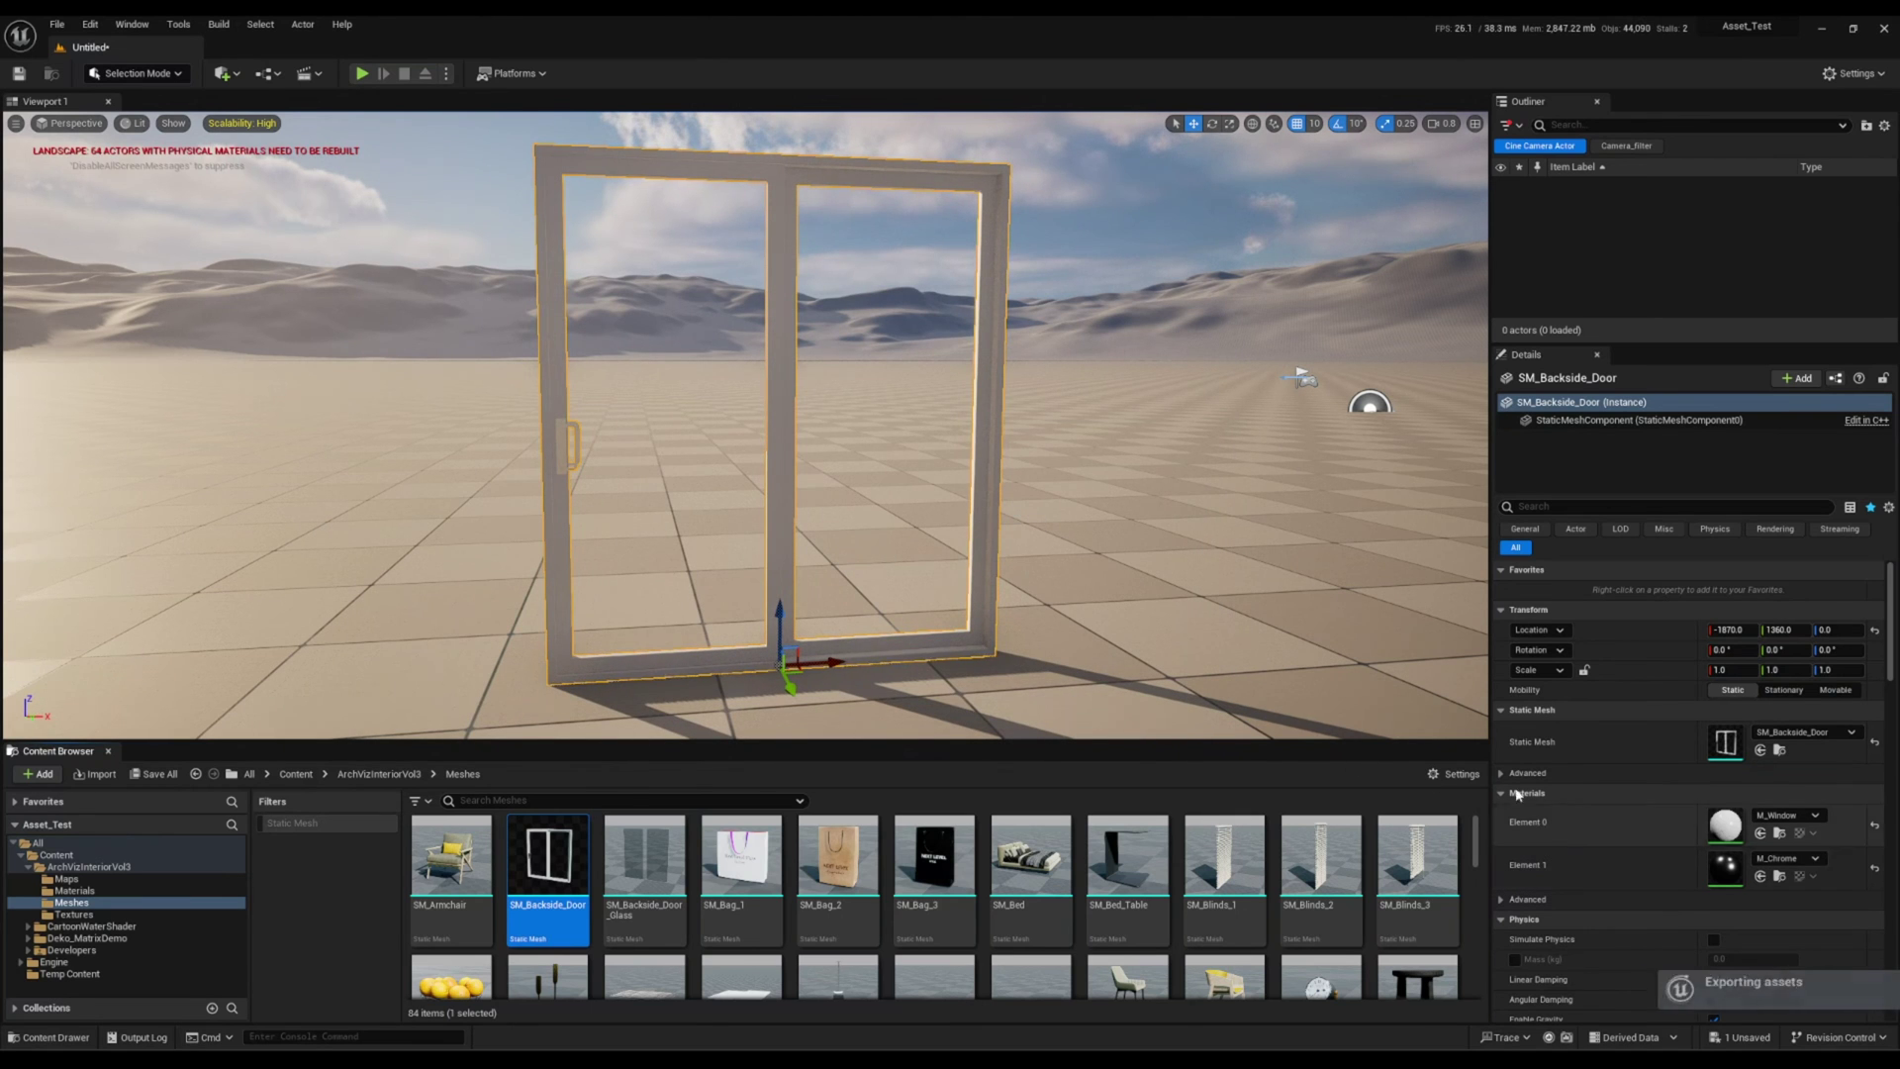
Place the SM_Bed mesh on the level floor near the door at about X -2270, Y 1270, Z 0.
{"action": "right_click_drag", "start_coordinate": [1095, 627], "coordinate": [961, 609]}
{"action": "key", "text": "s"}
{"action": "left_click_drag", "start_coordinate": [1030, 882], "coordinate": [751, 594]}
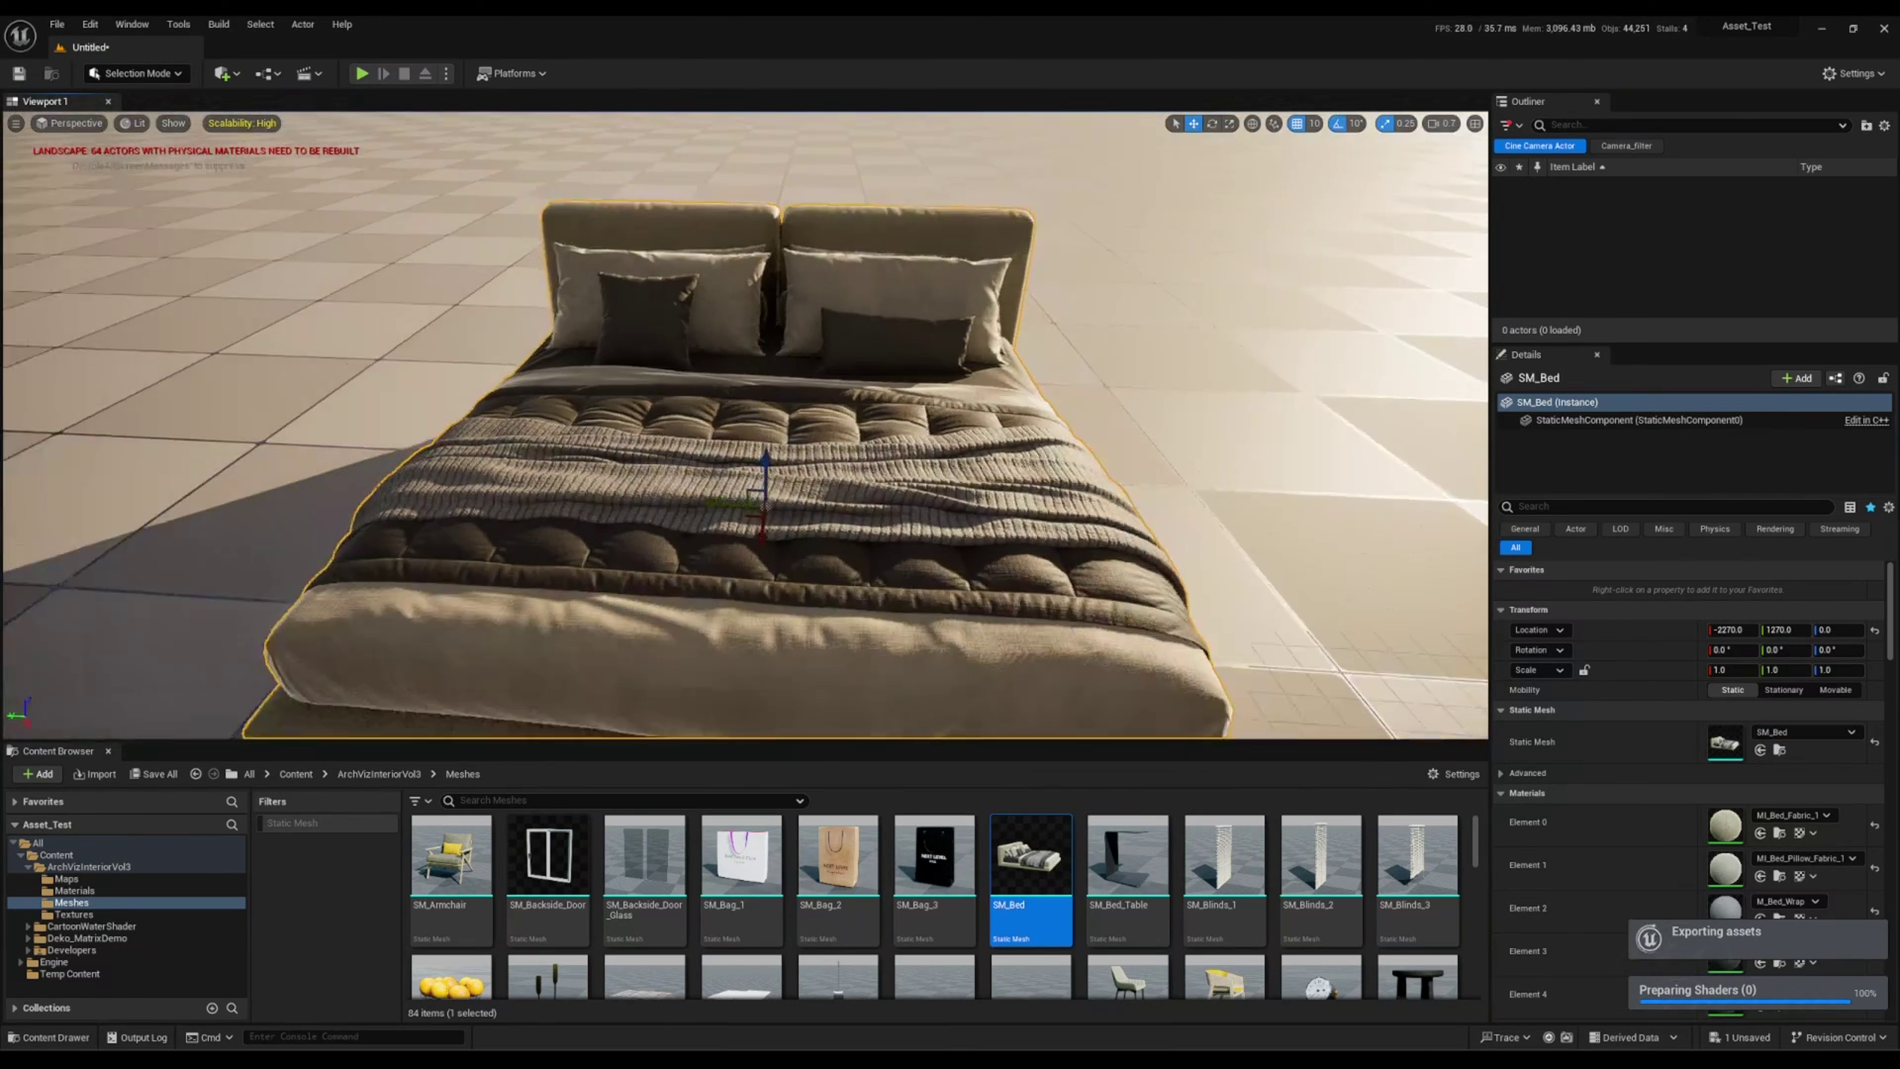
{"action": "key", "text": "s"}
{"action": "key", "text": "d"}
{"action": "mouse_move", "coordinate": [751, 593]}
{"action": "right_mouse_down"}
{"action": "mouse_move", "coordinate": [683, 554]}
{"action": "mouse_move", "coordinate": [752, 559]}
{"action": "right_mouse_up"}
{"action": "key", "text": "f"}
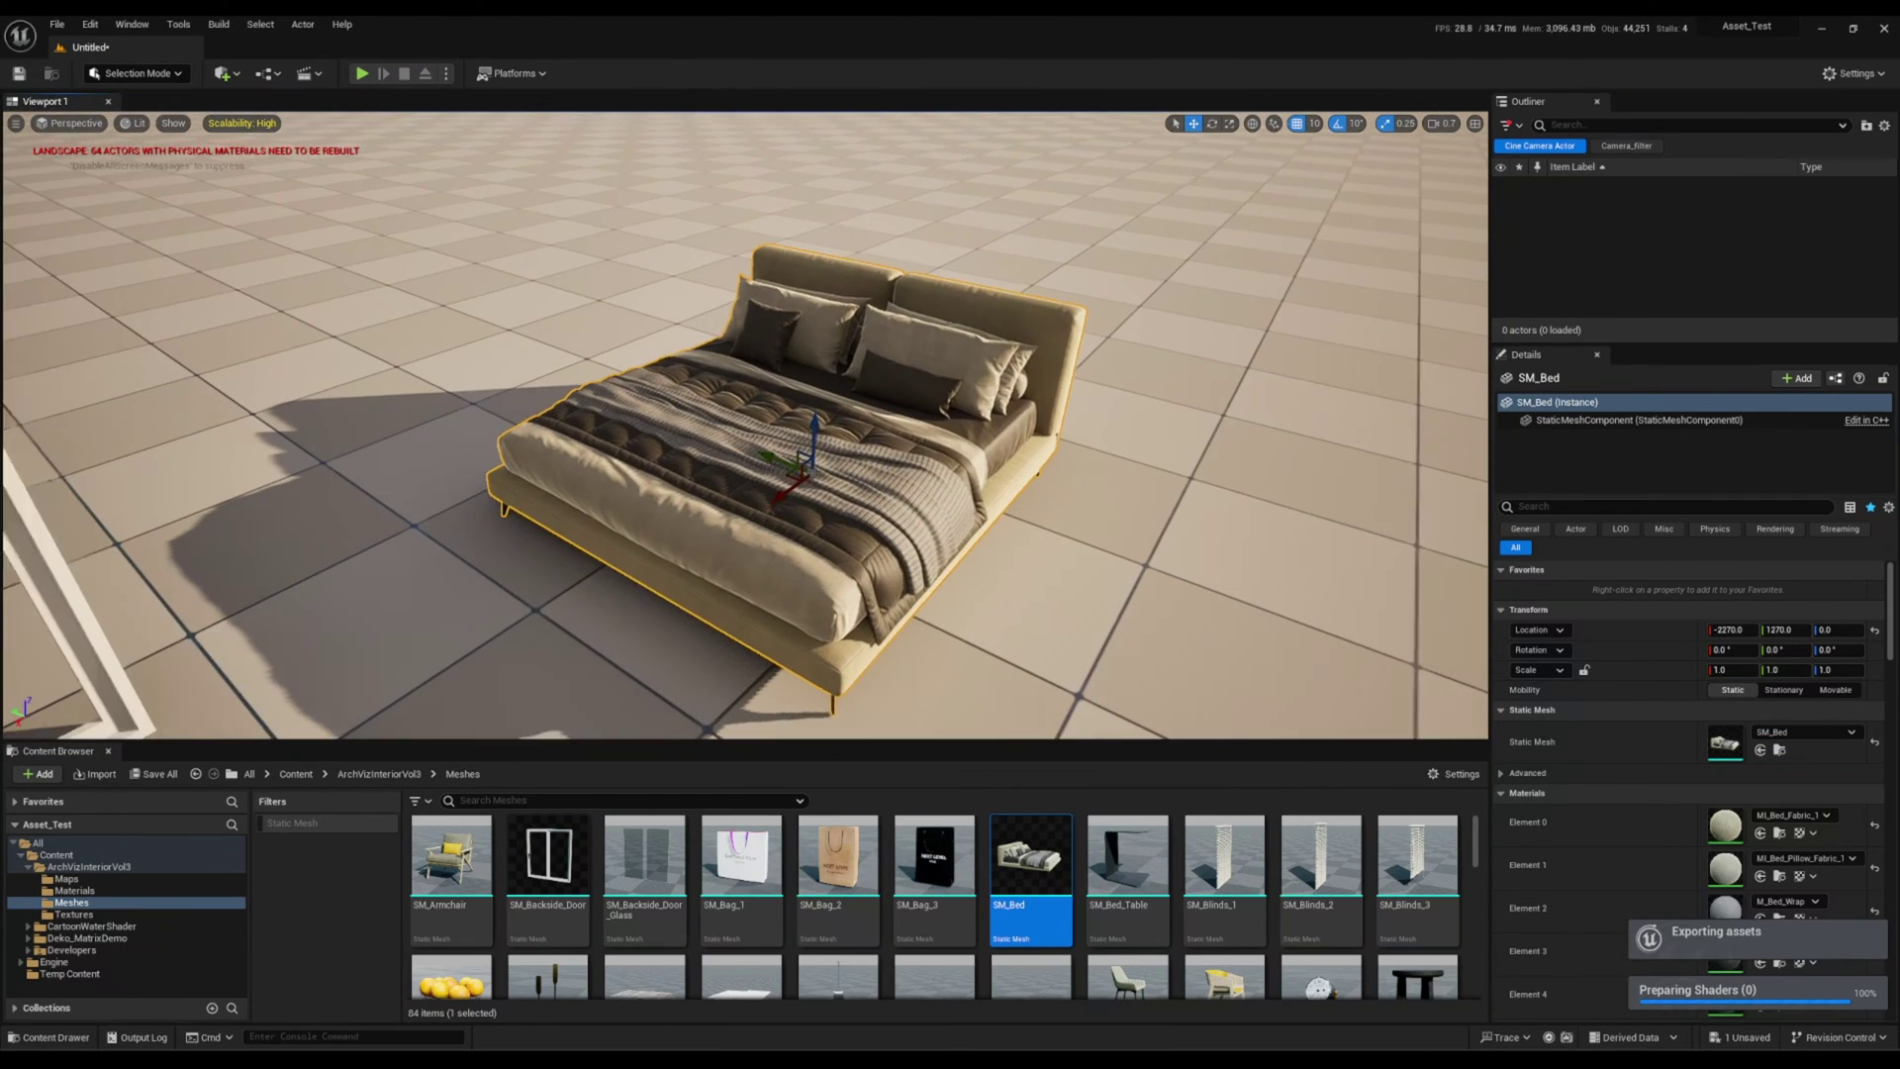
Export SM_Bed to Connecter, saving it in a new Beds folder inside .Unreal Asset Library.
{"action": "right_click", "coordinate": [1031, 861]}
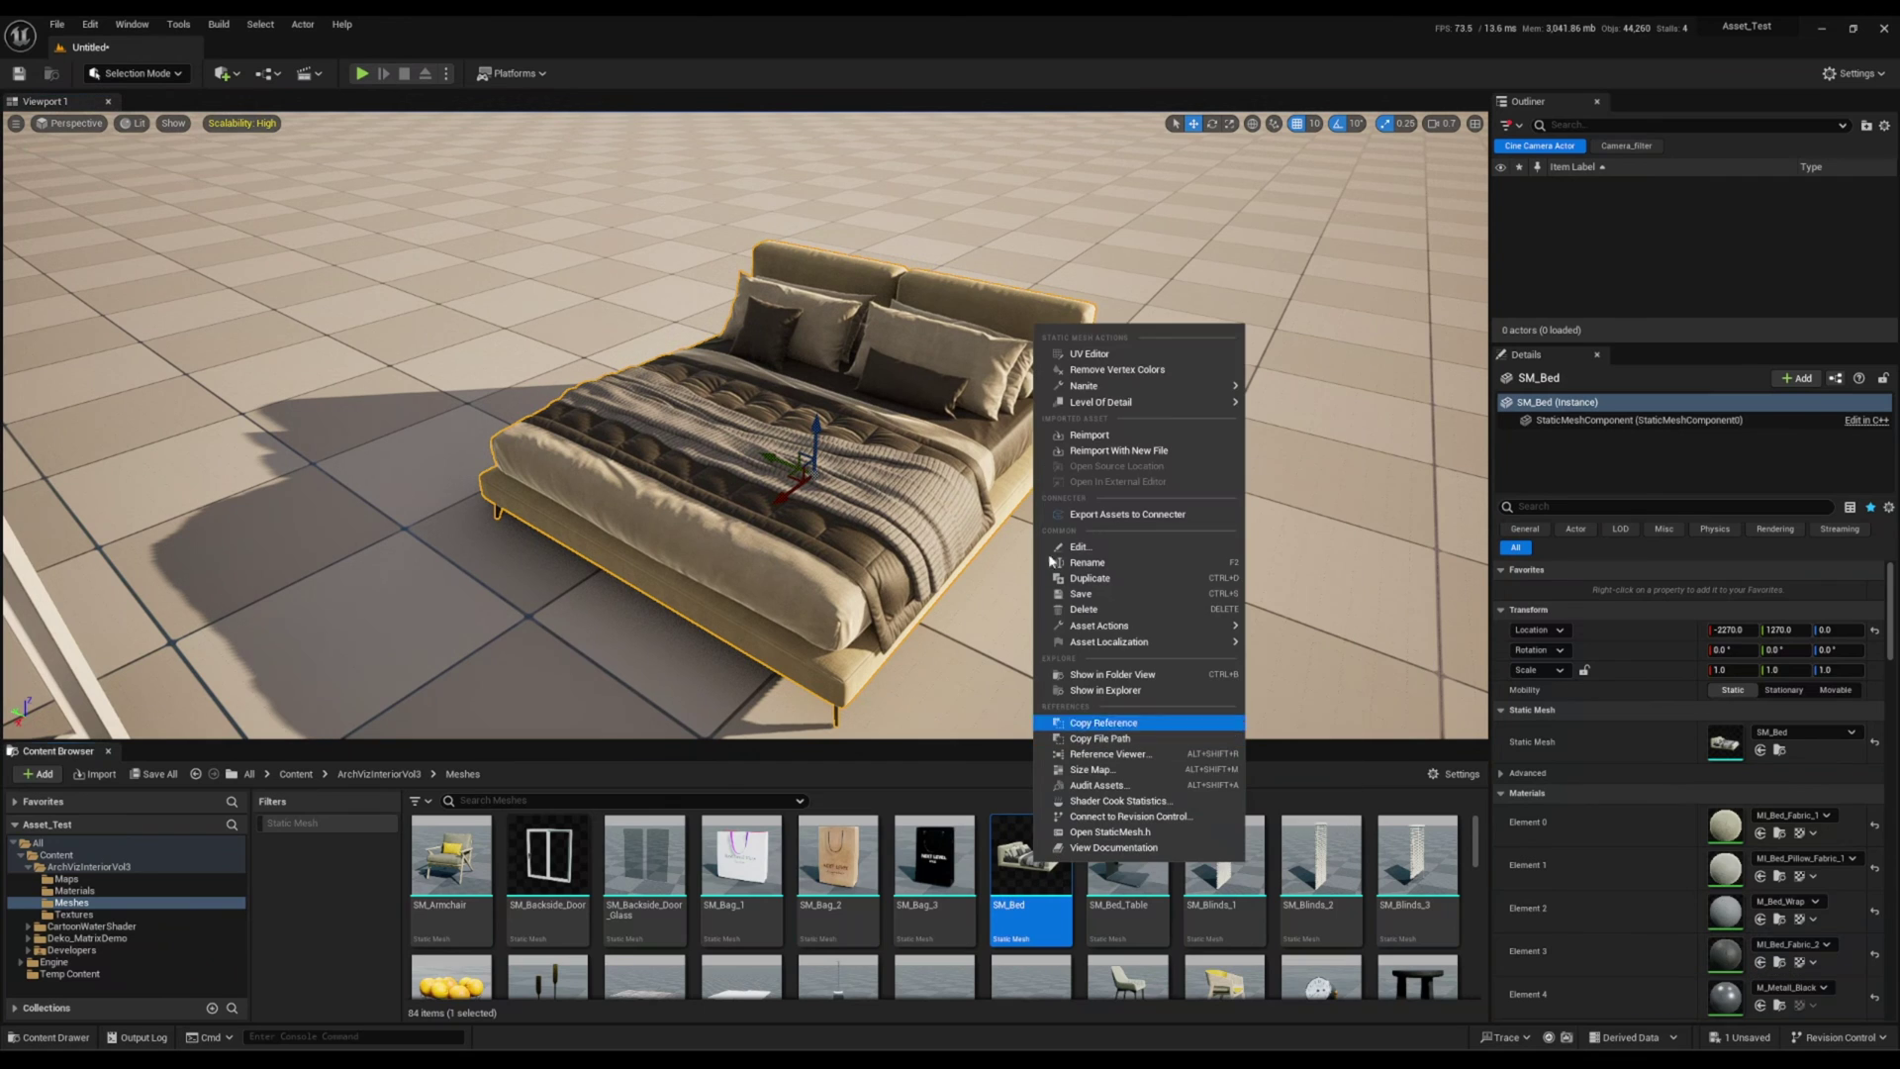
{"action": "left_click", "coordinate": [1113, 517]}
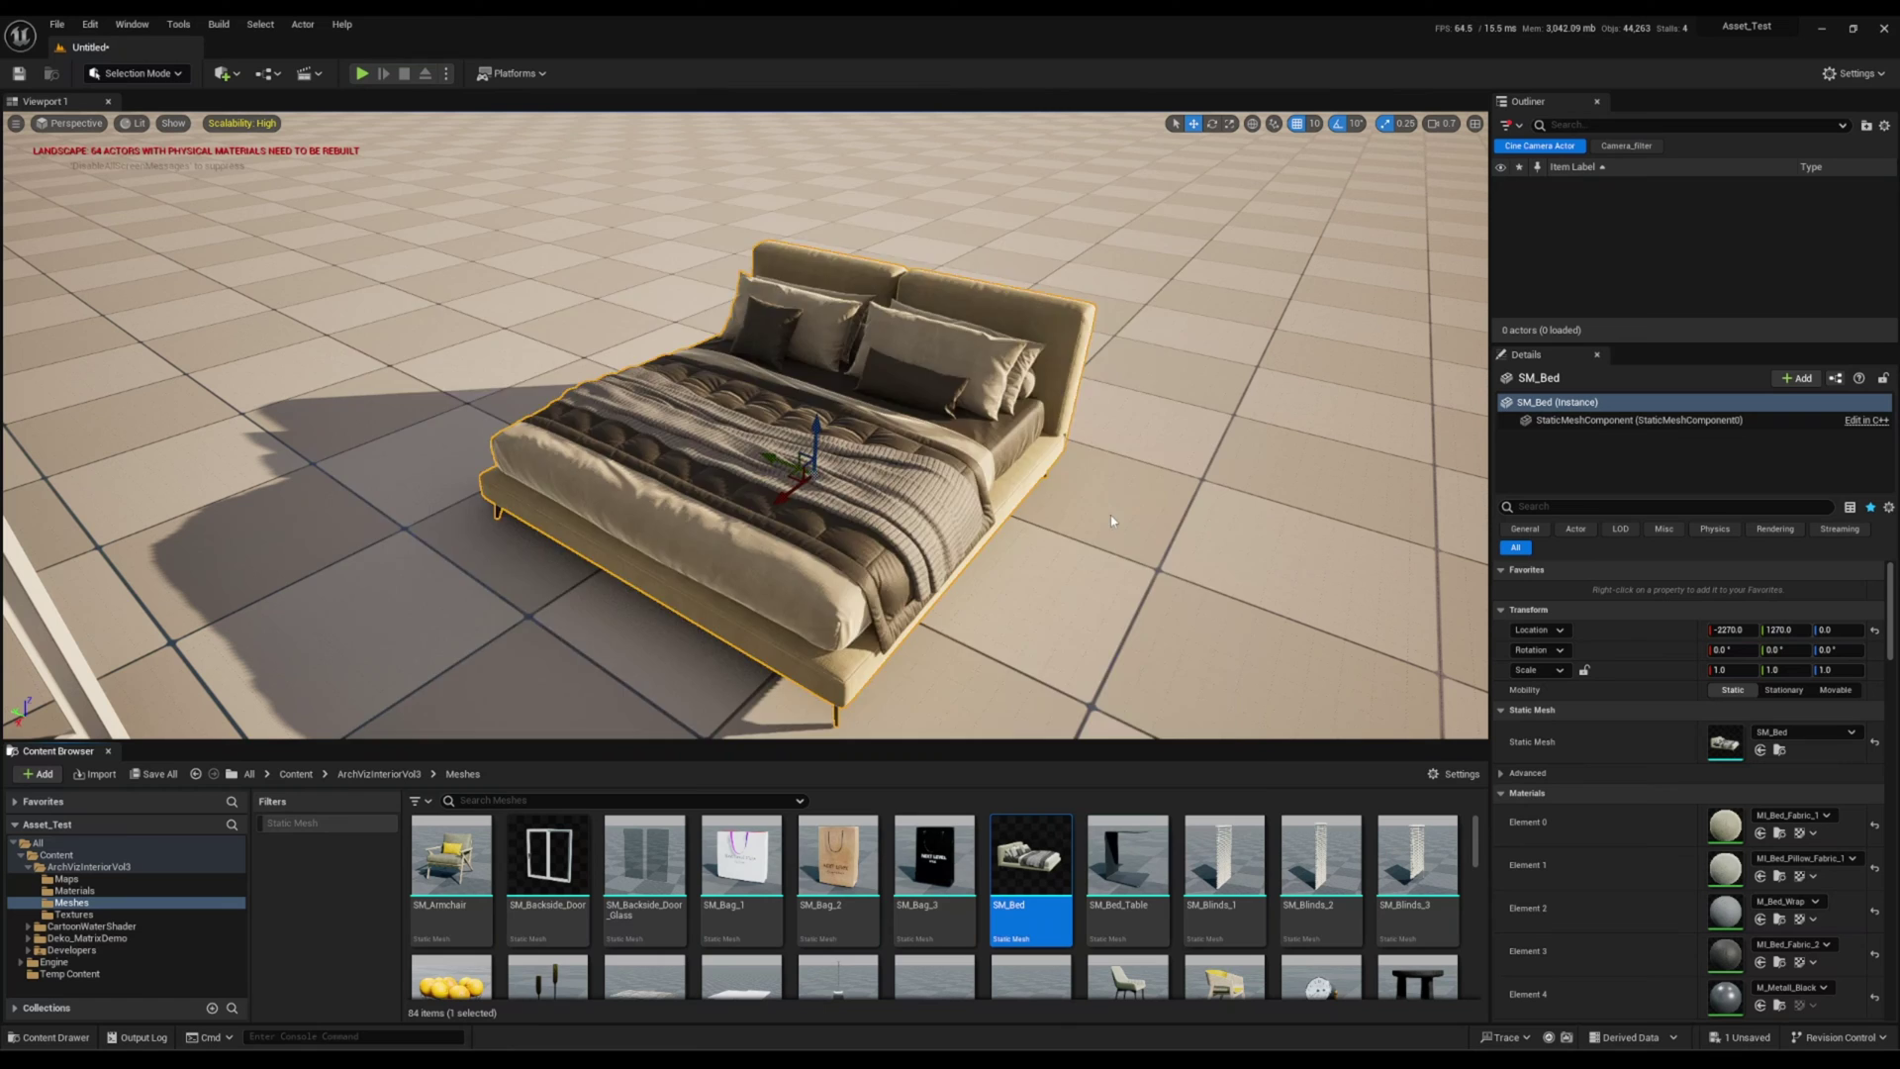
{"action": "left_click", "coordinate": [603, 228]}
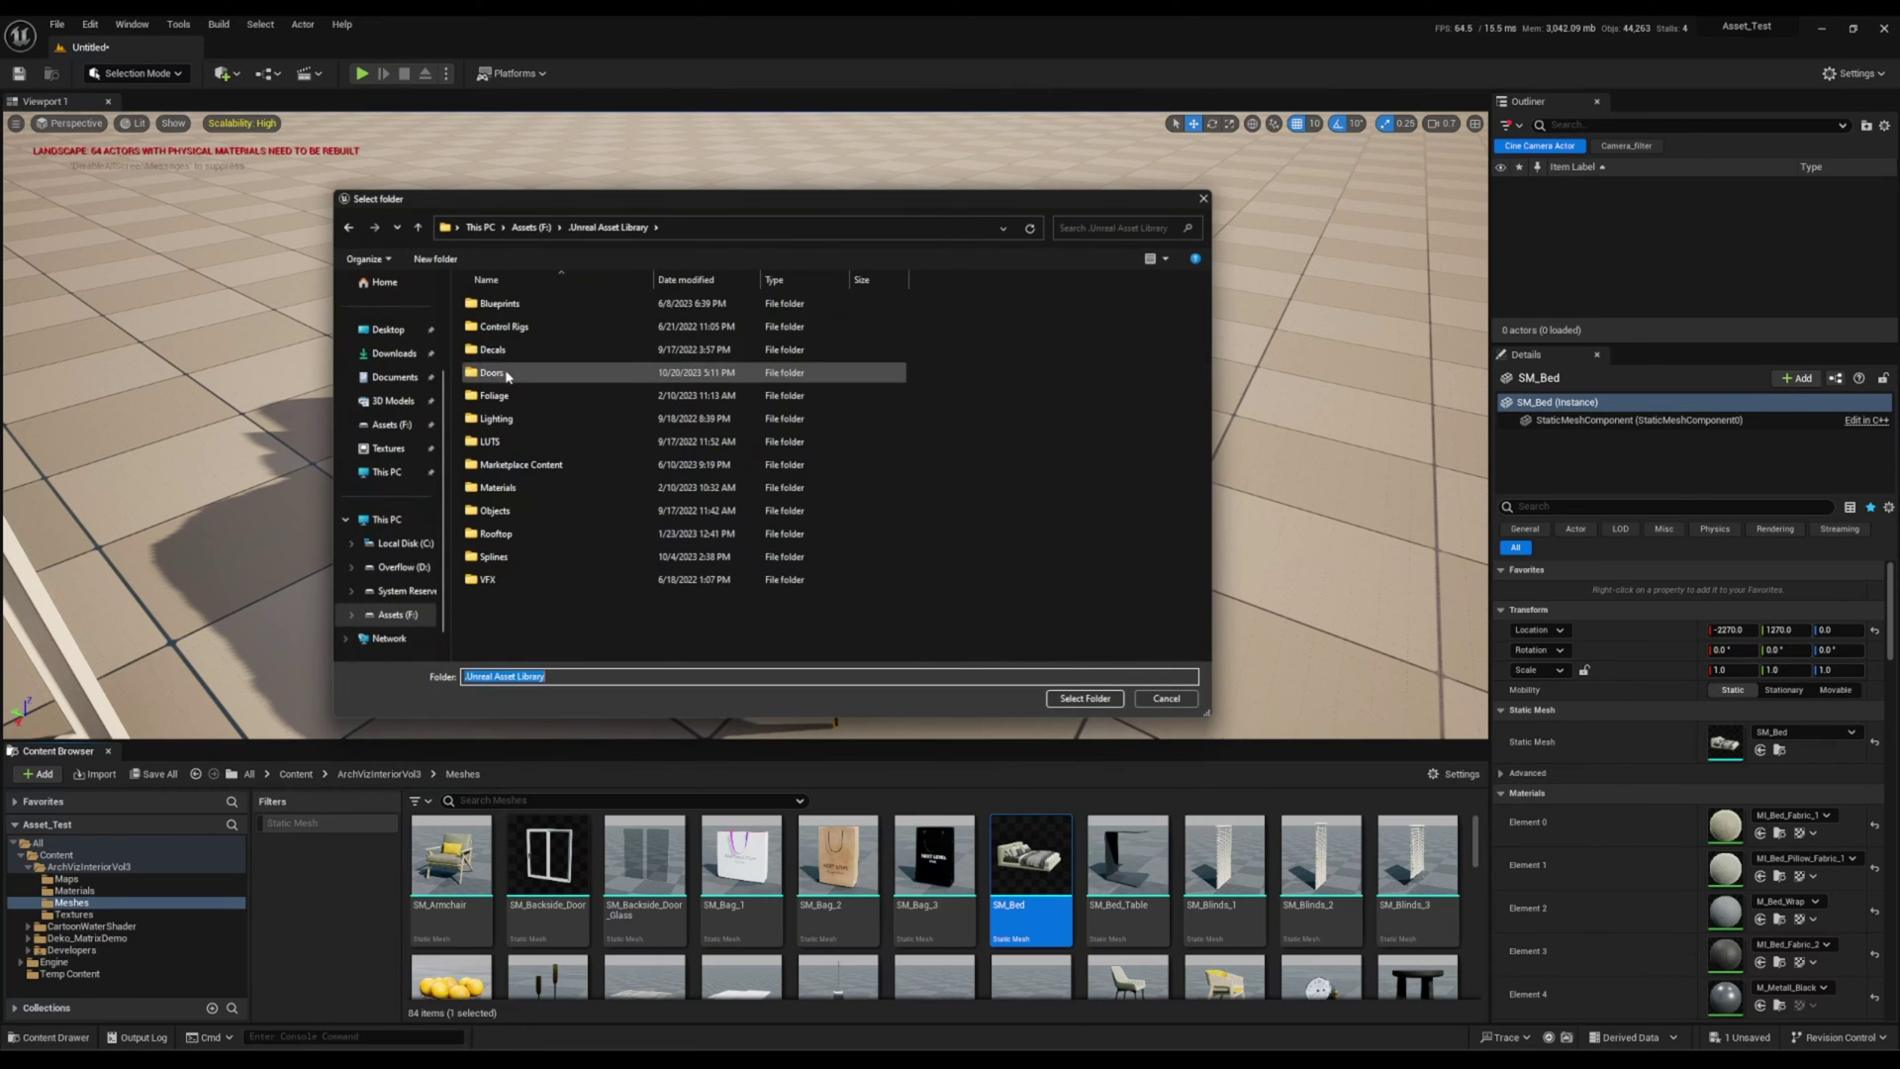
{"action": "left_click", "coordinate": [435, 259]}
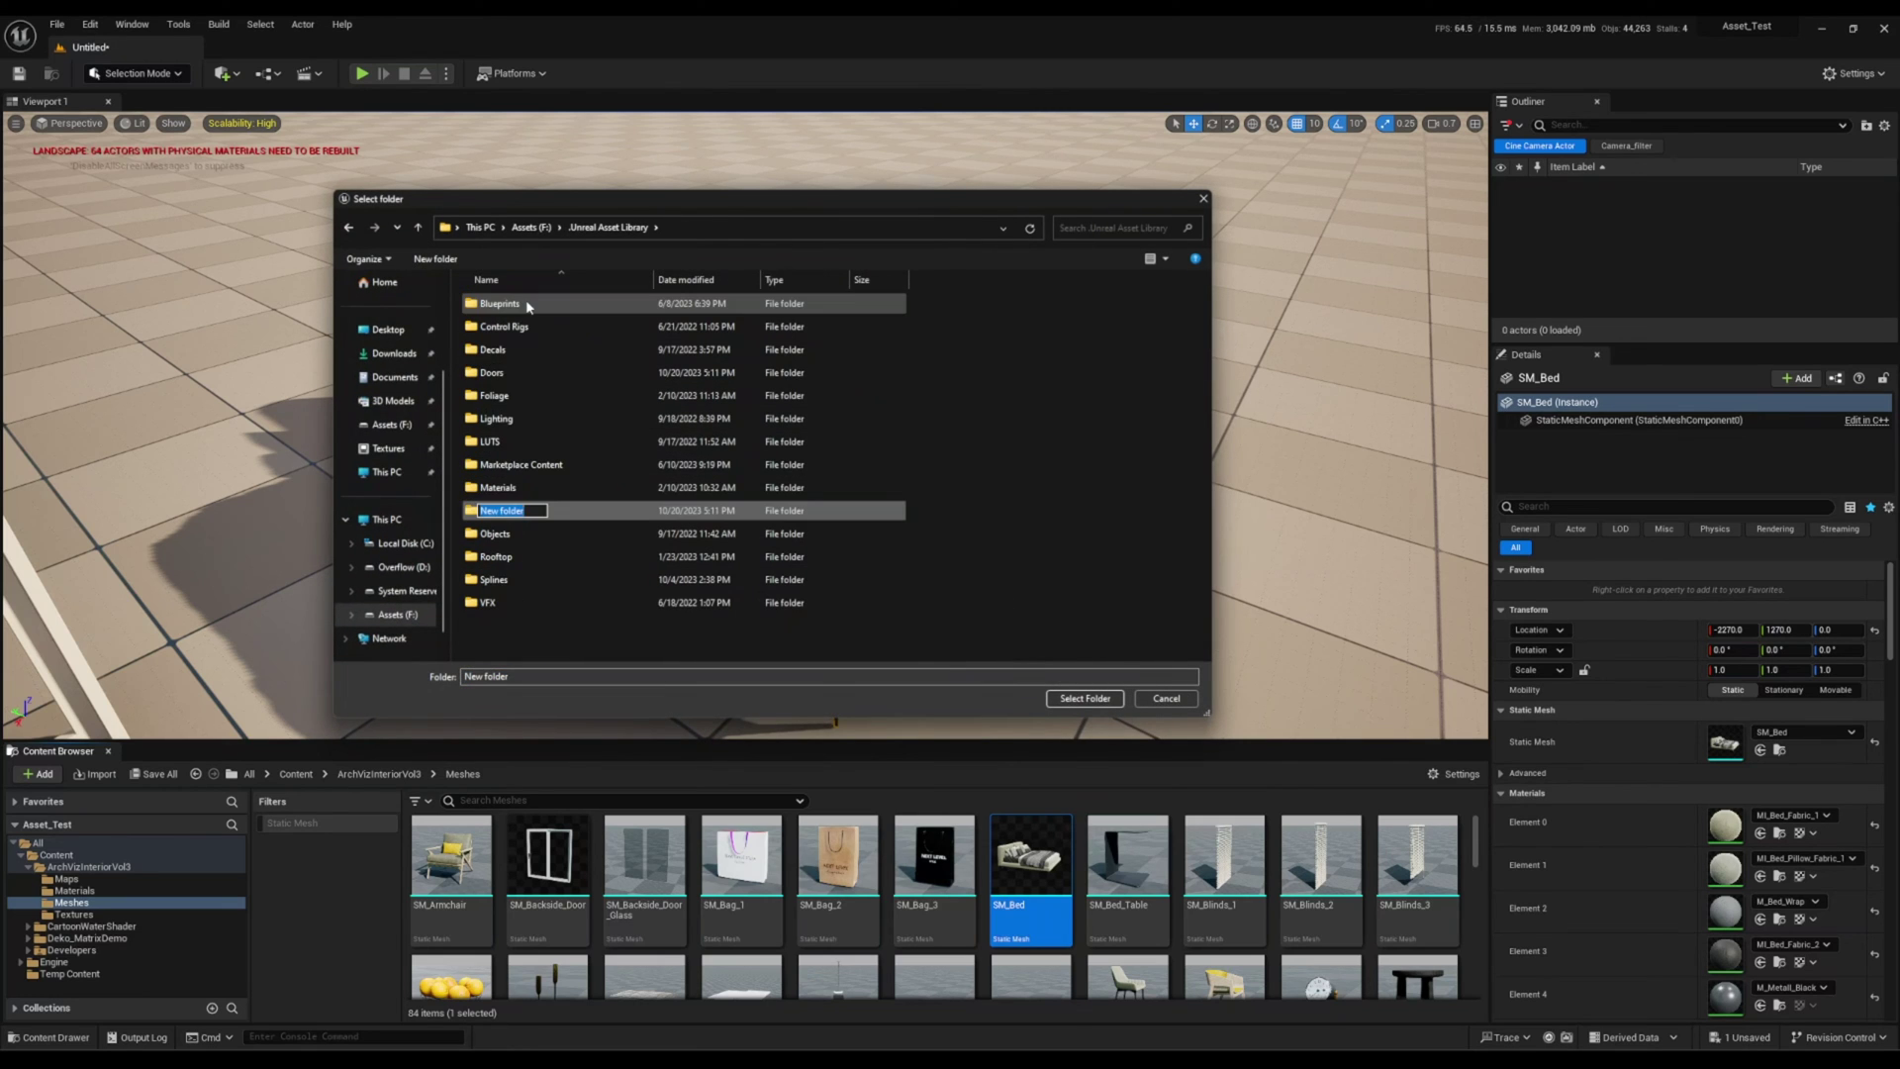
{"action": "type", "text": "Beds"}
{"action": "key", "text": "Return"}
{"action": "double_click", "coordinate": [501, 304]}
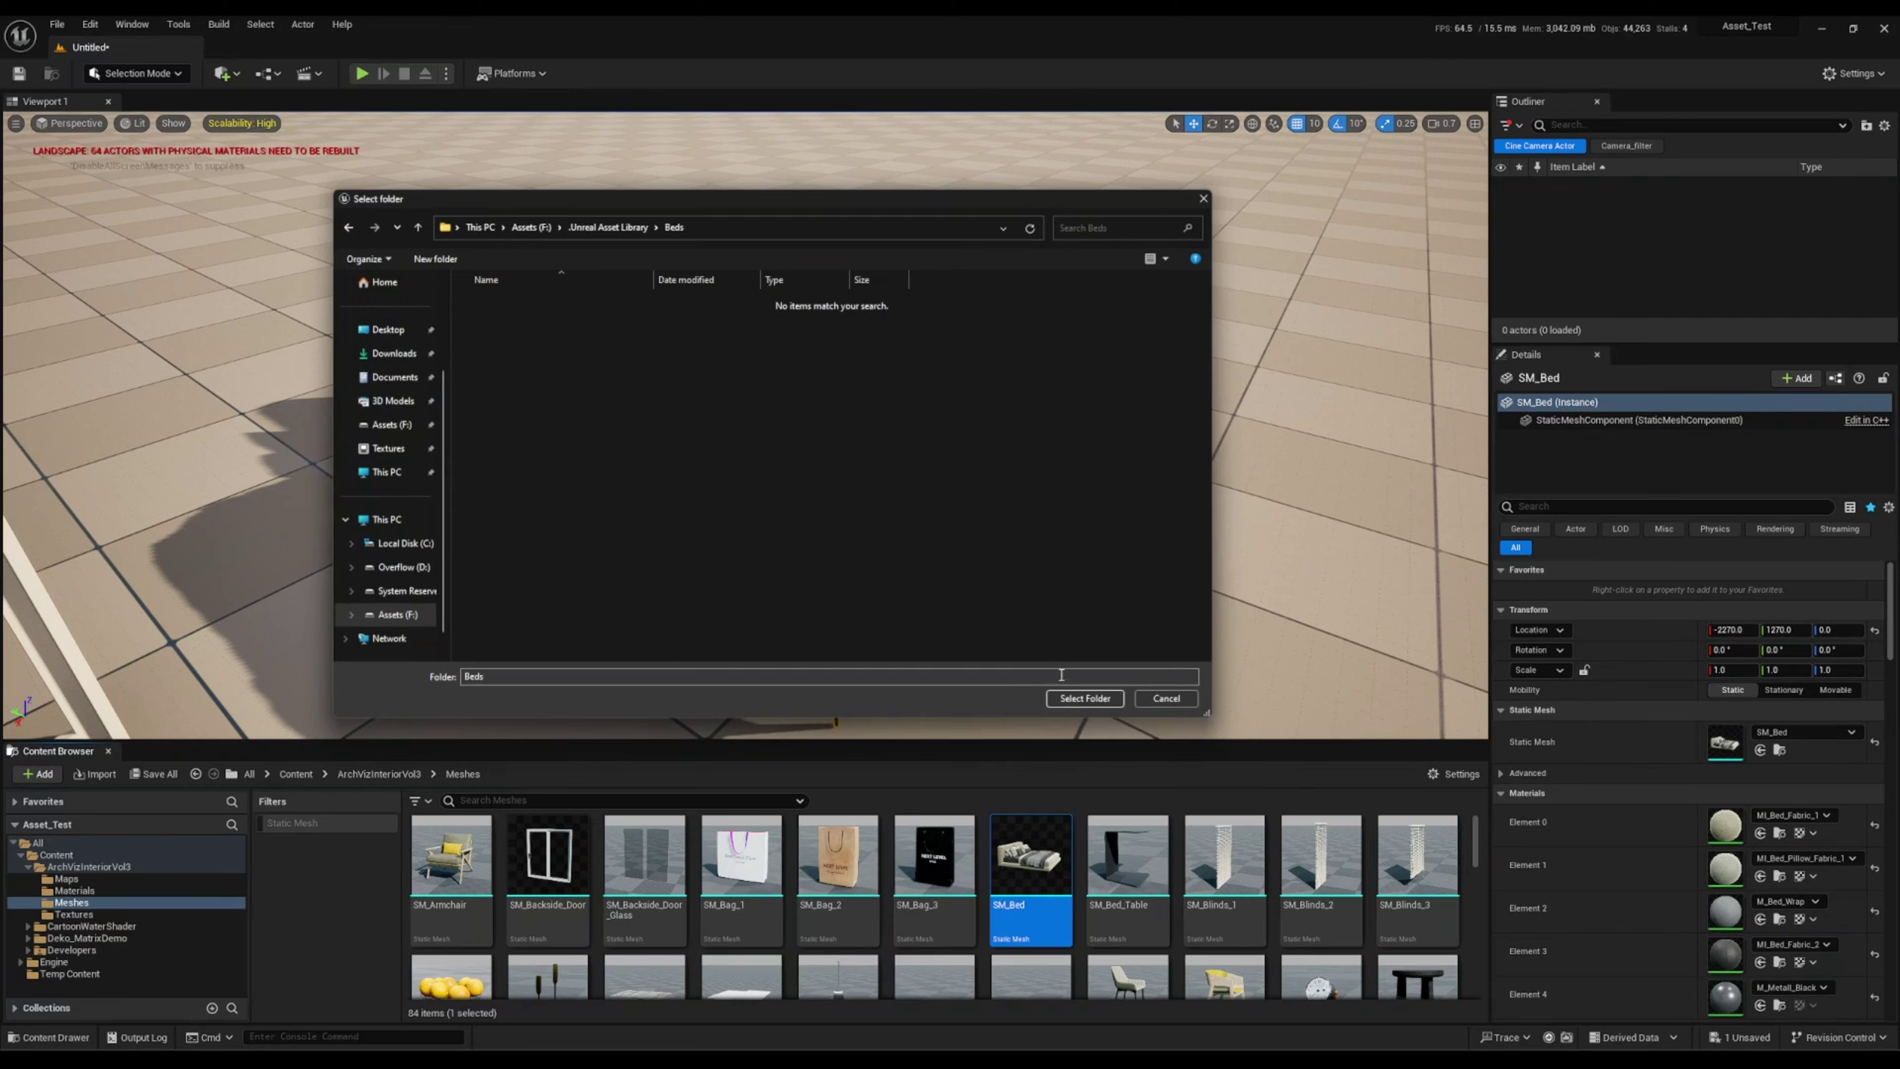
{"action": "left_click", "coordinate": [1083, 697]}
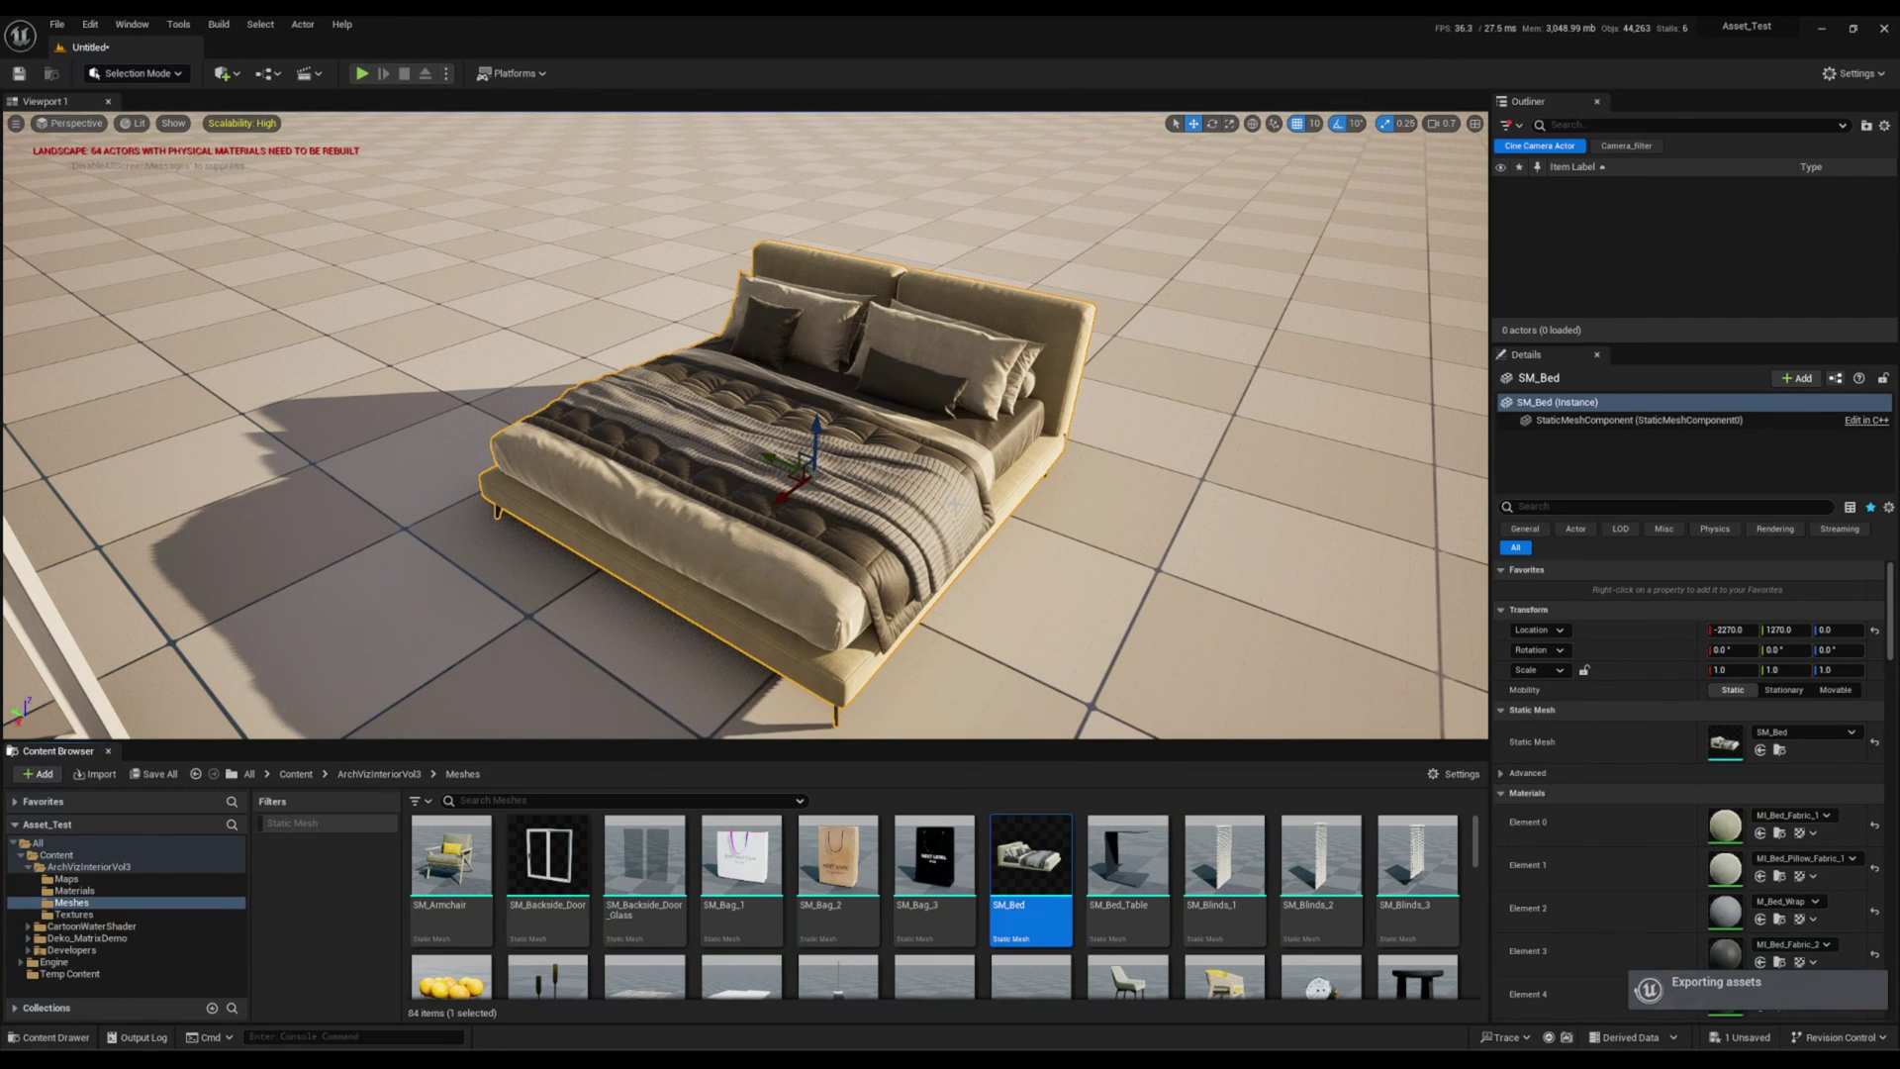
{"action": "right_click_drag", "start_coordinate": [938, 469], "coordinate": [972, 436]}
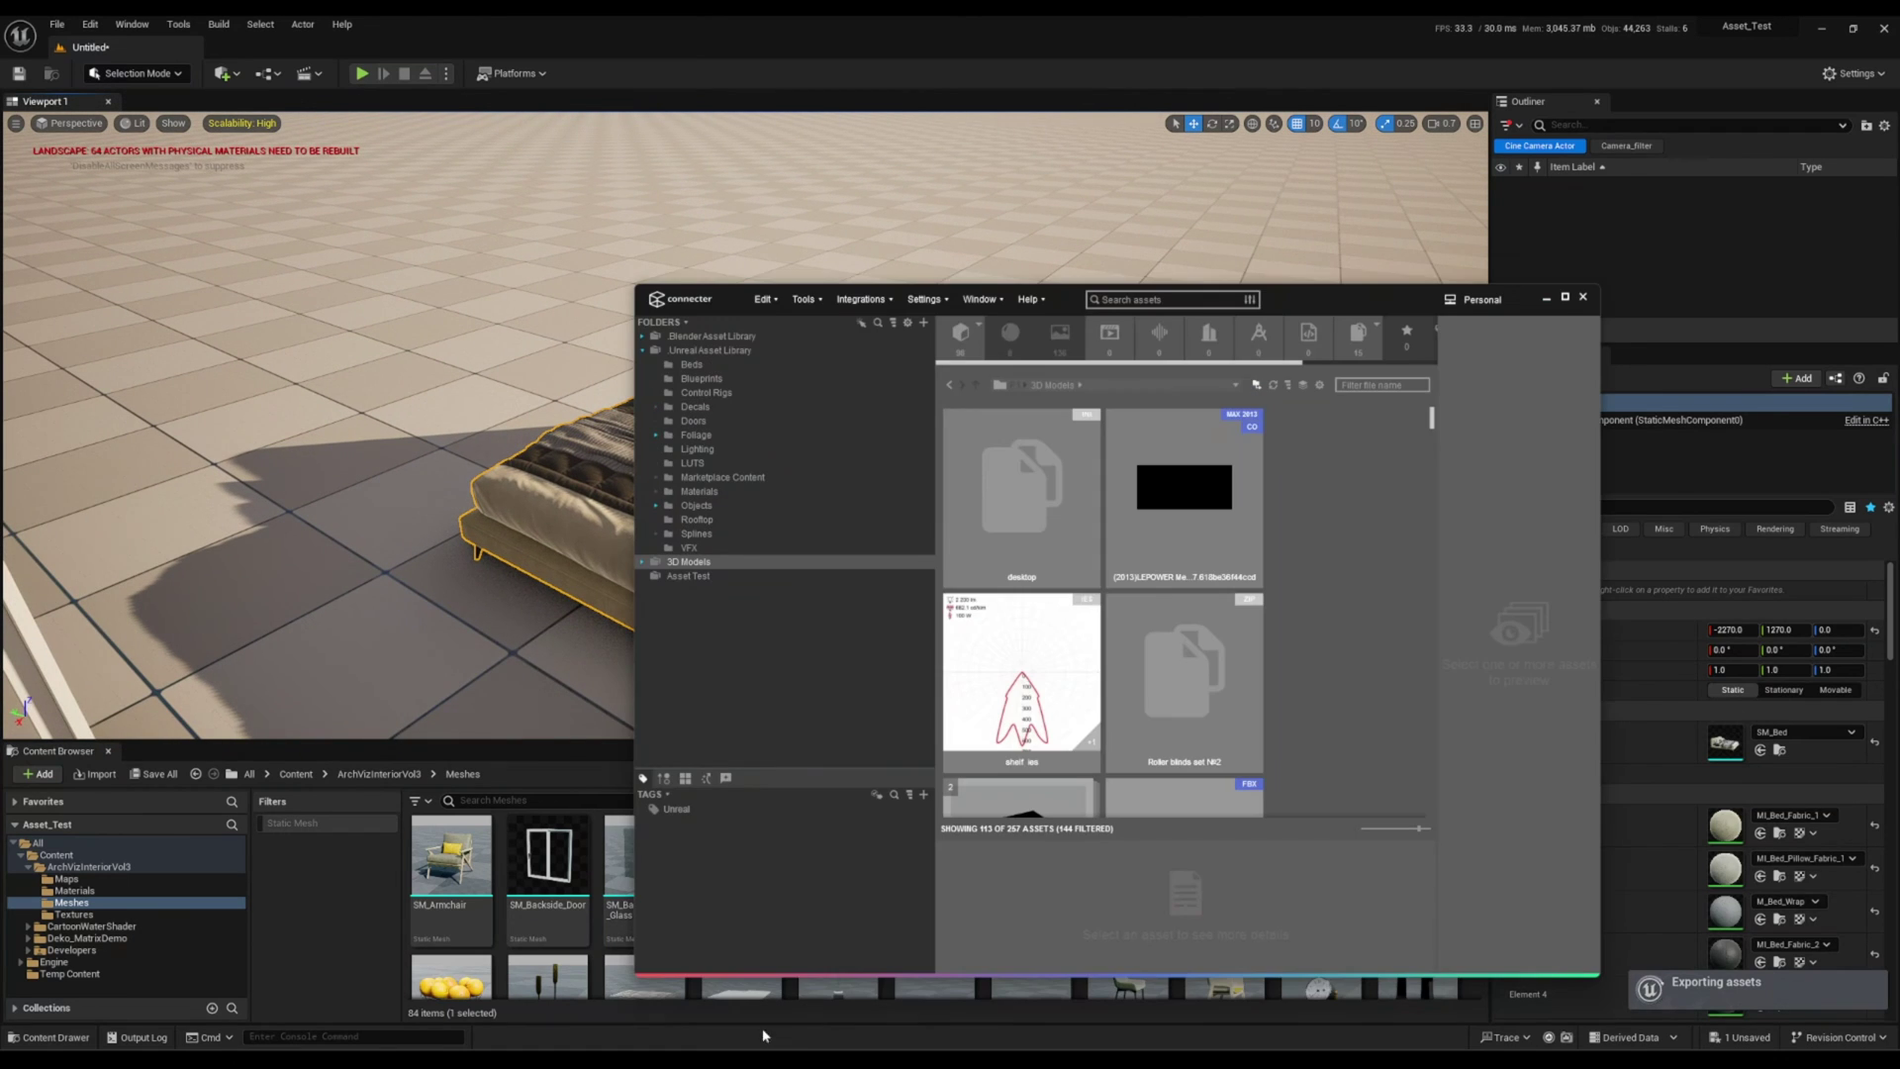
Open the Beds folder of .Unreal Asset Library in Connecter and preview the SM_Bed asset.
{"action": "left_click", "coordinate": [688, 351]}
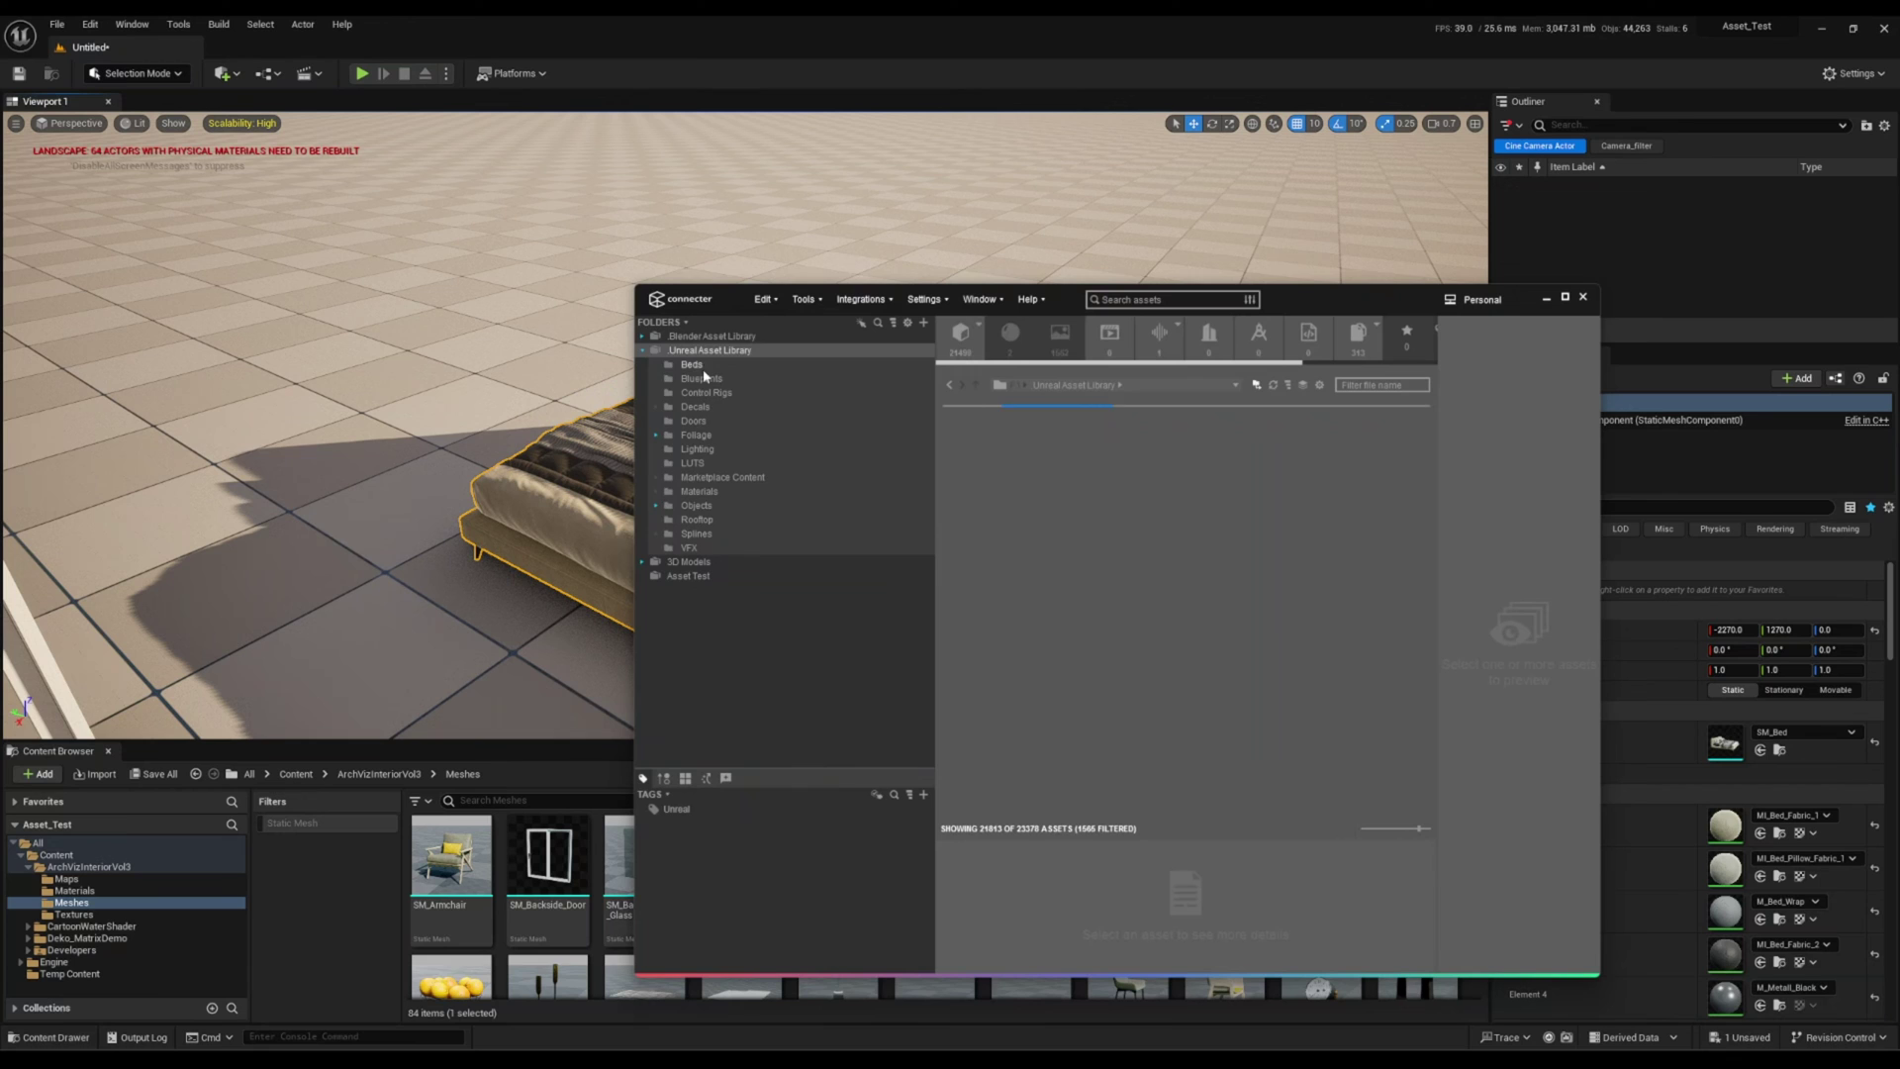
{"action": "left_click", "coordinate": [692, 365]}
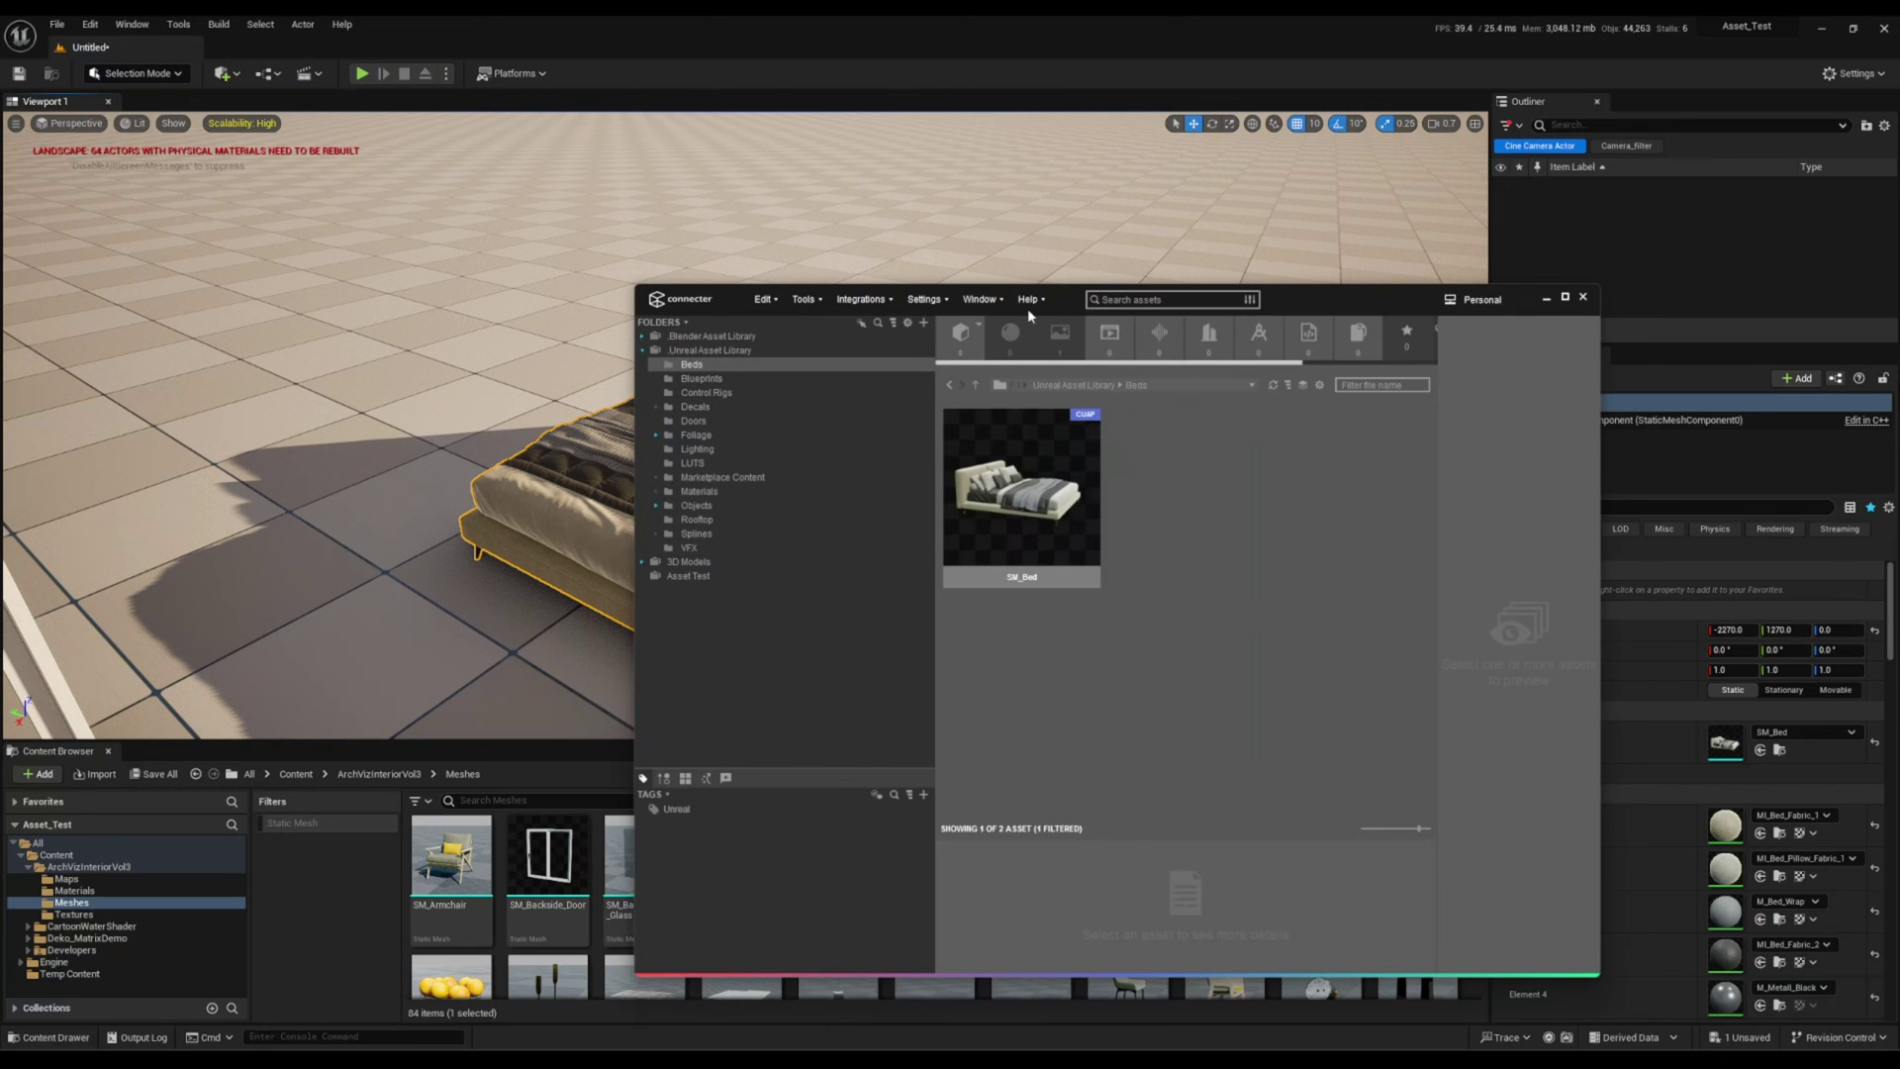
{"action": "left_click_drag", "start_coordinate": [1028, 314], "coordinate": [813, 305]}
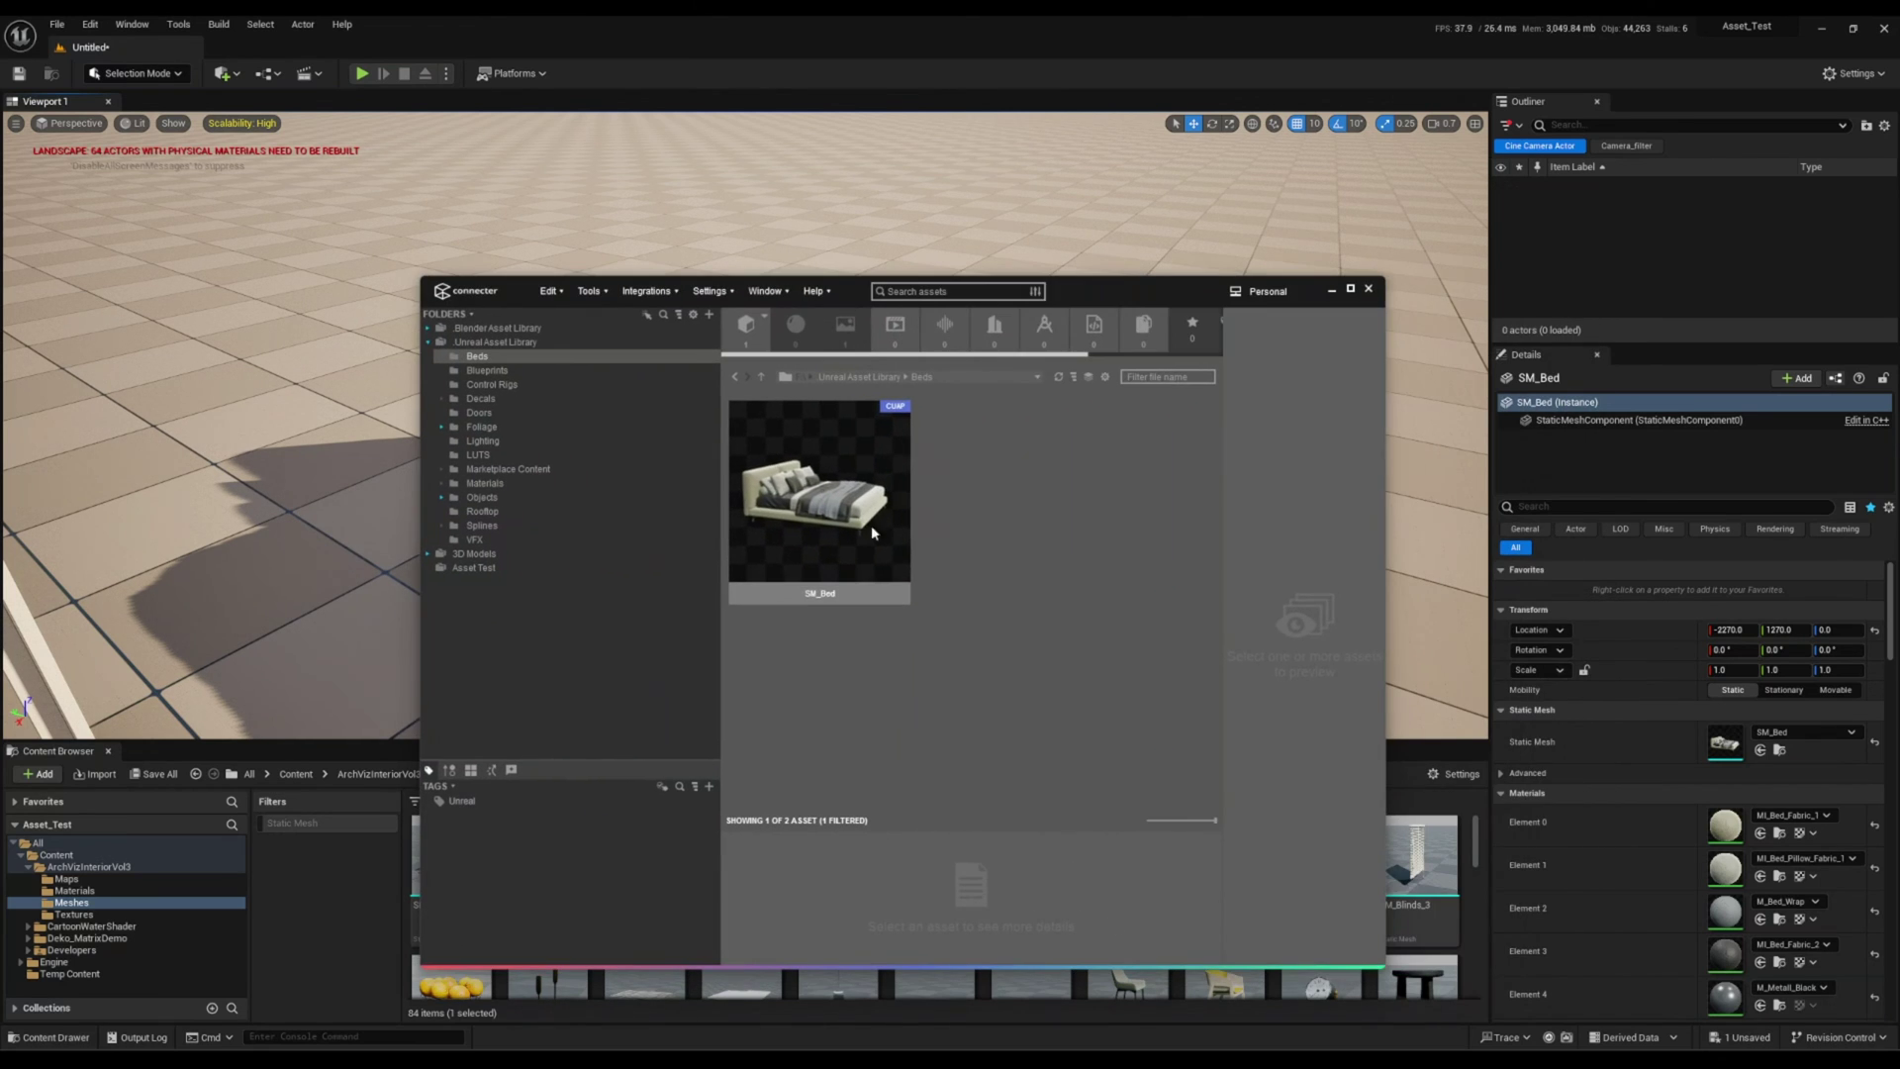
{"action": "left_click", "coordinate": [855, 494]}
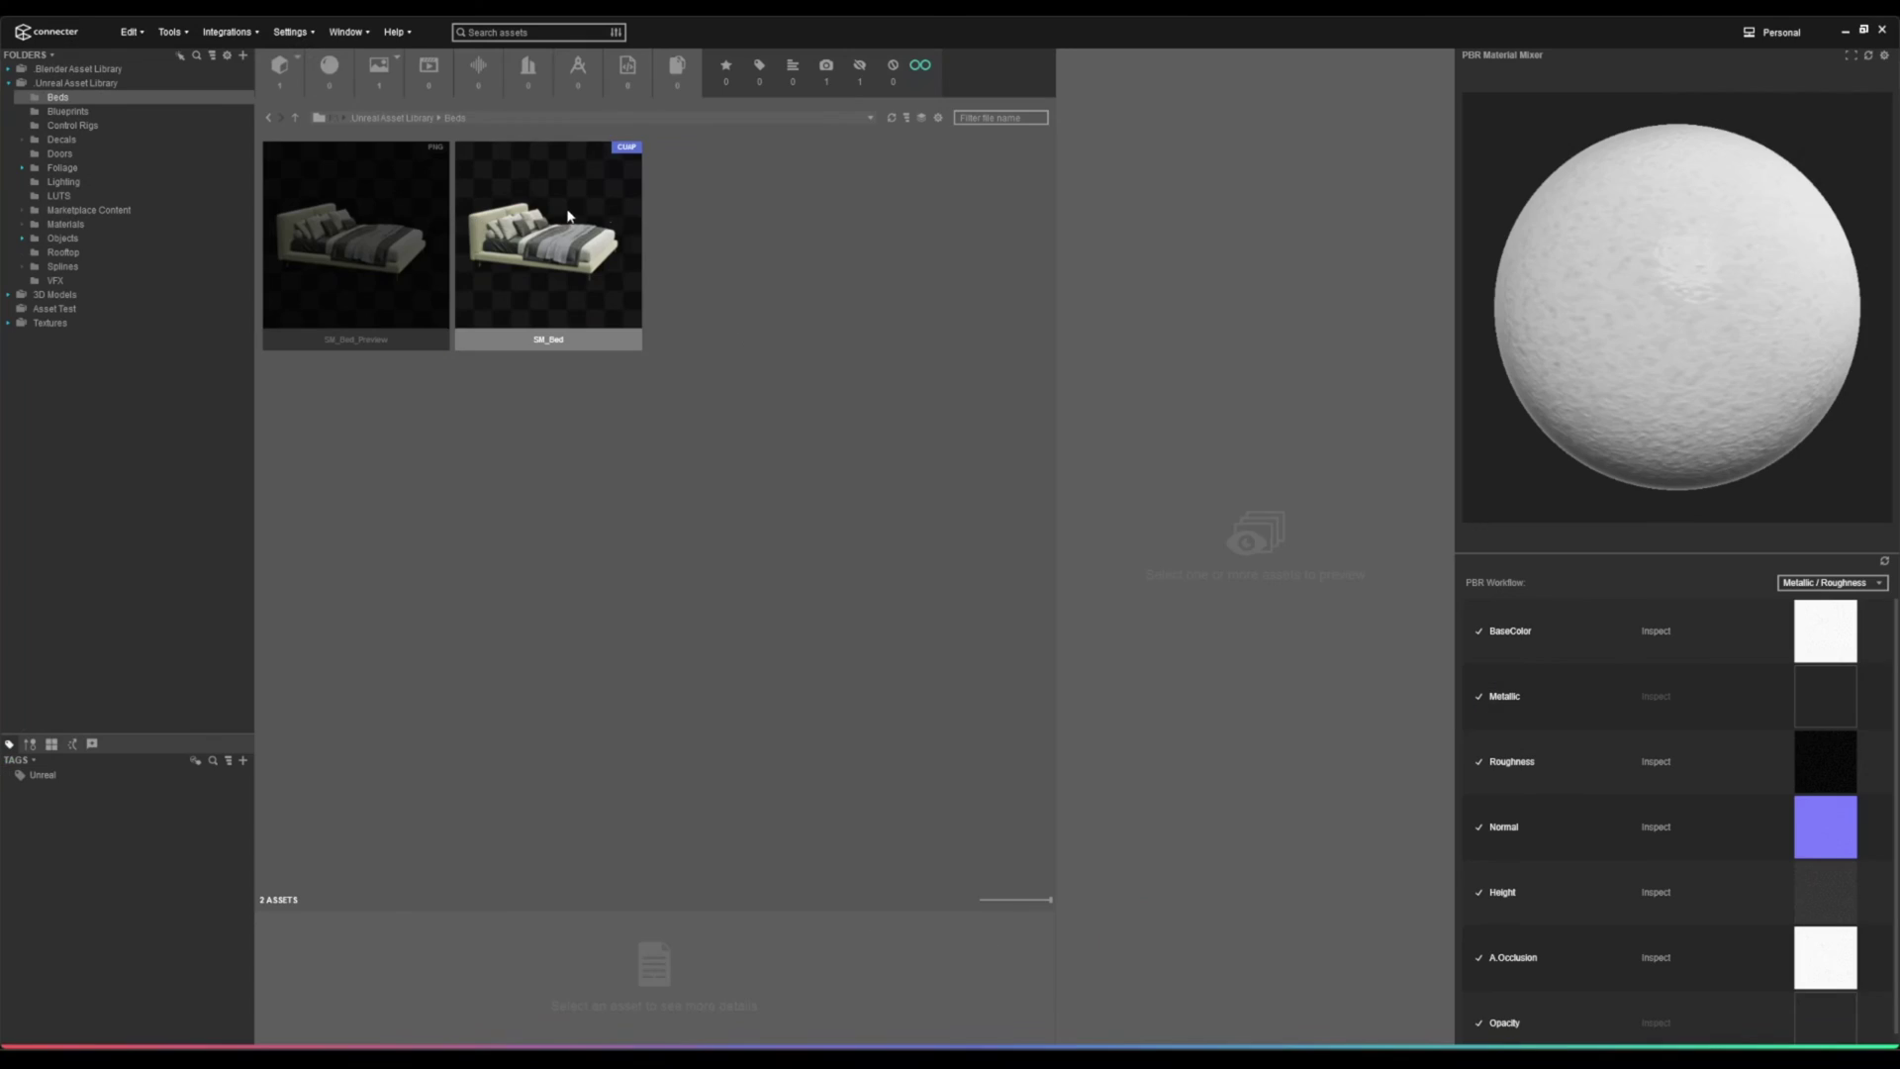
{"action": "left_click", "coordinate": [568, 211]}
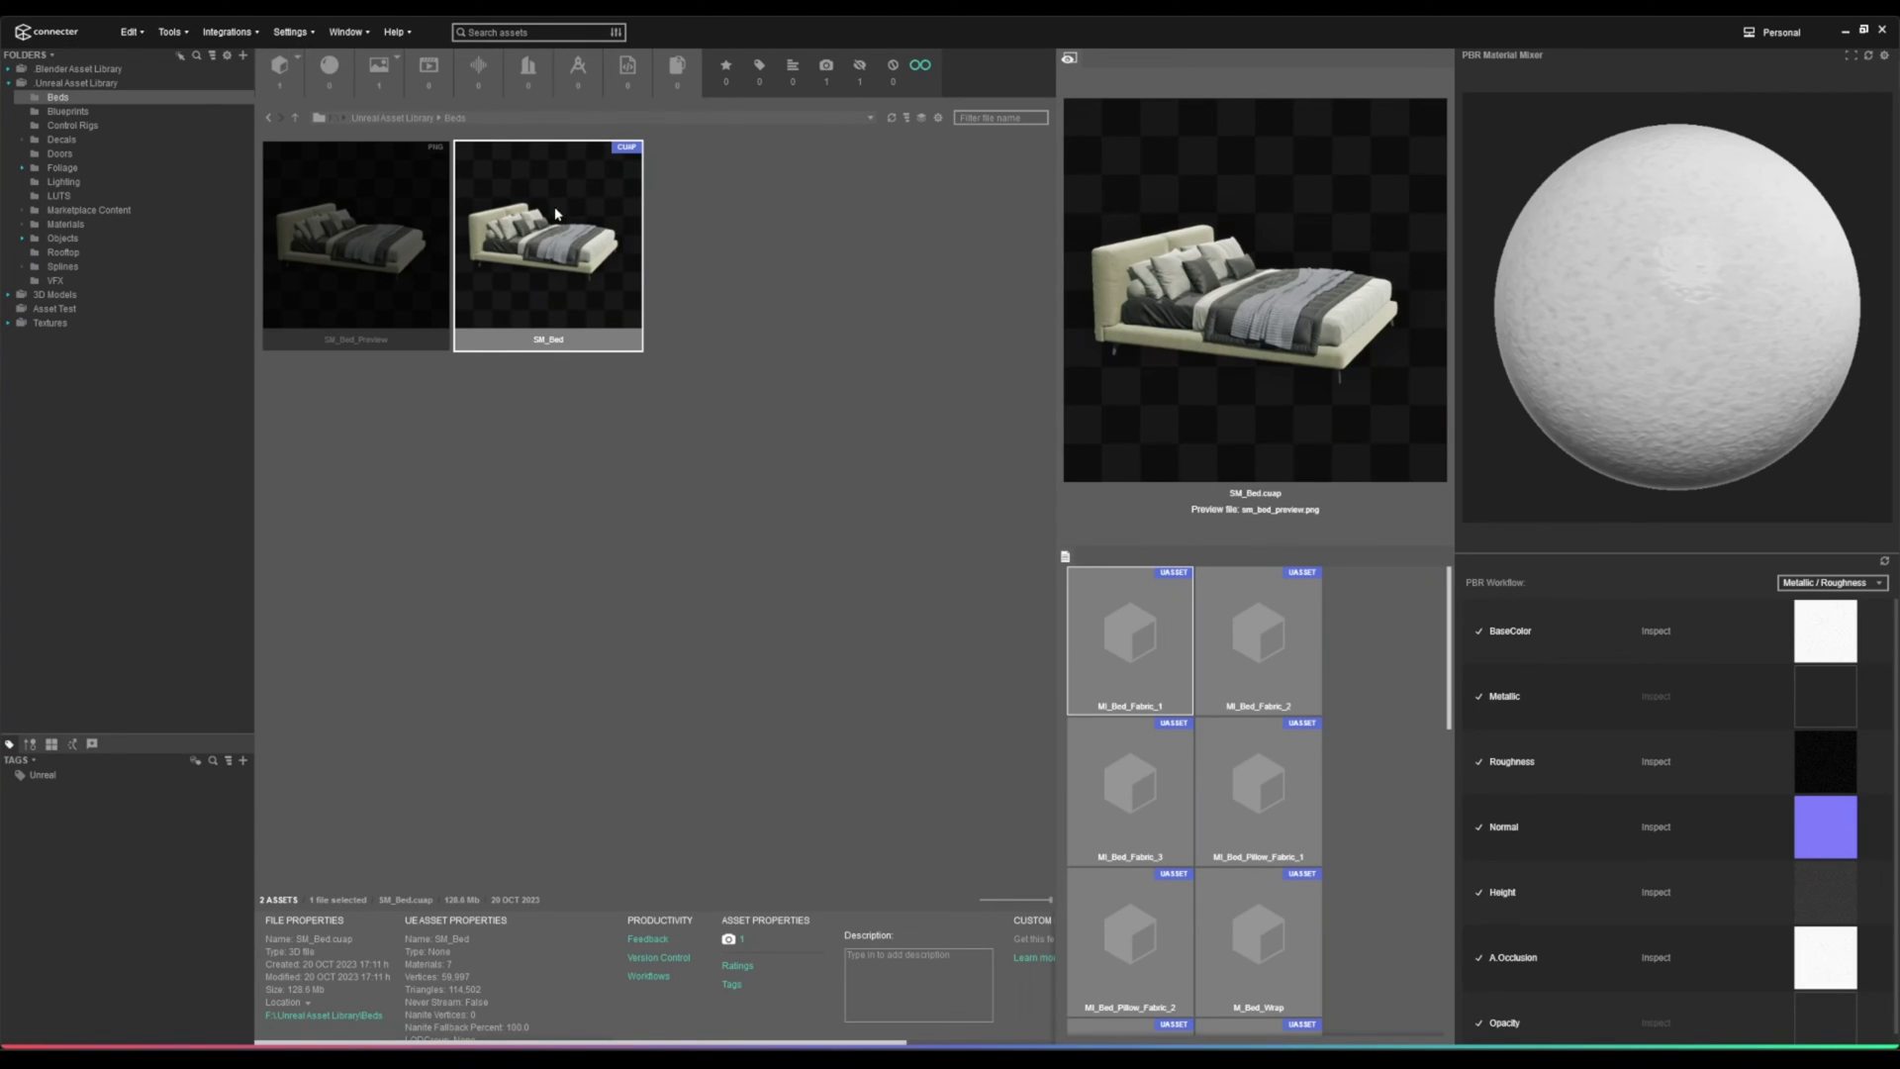
{"action": "right_click", "coordinate": [550, 267]}
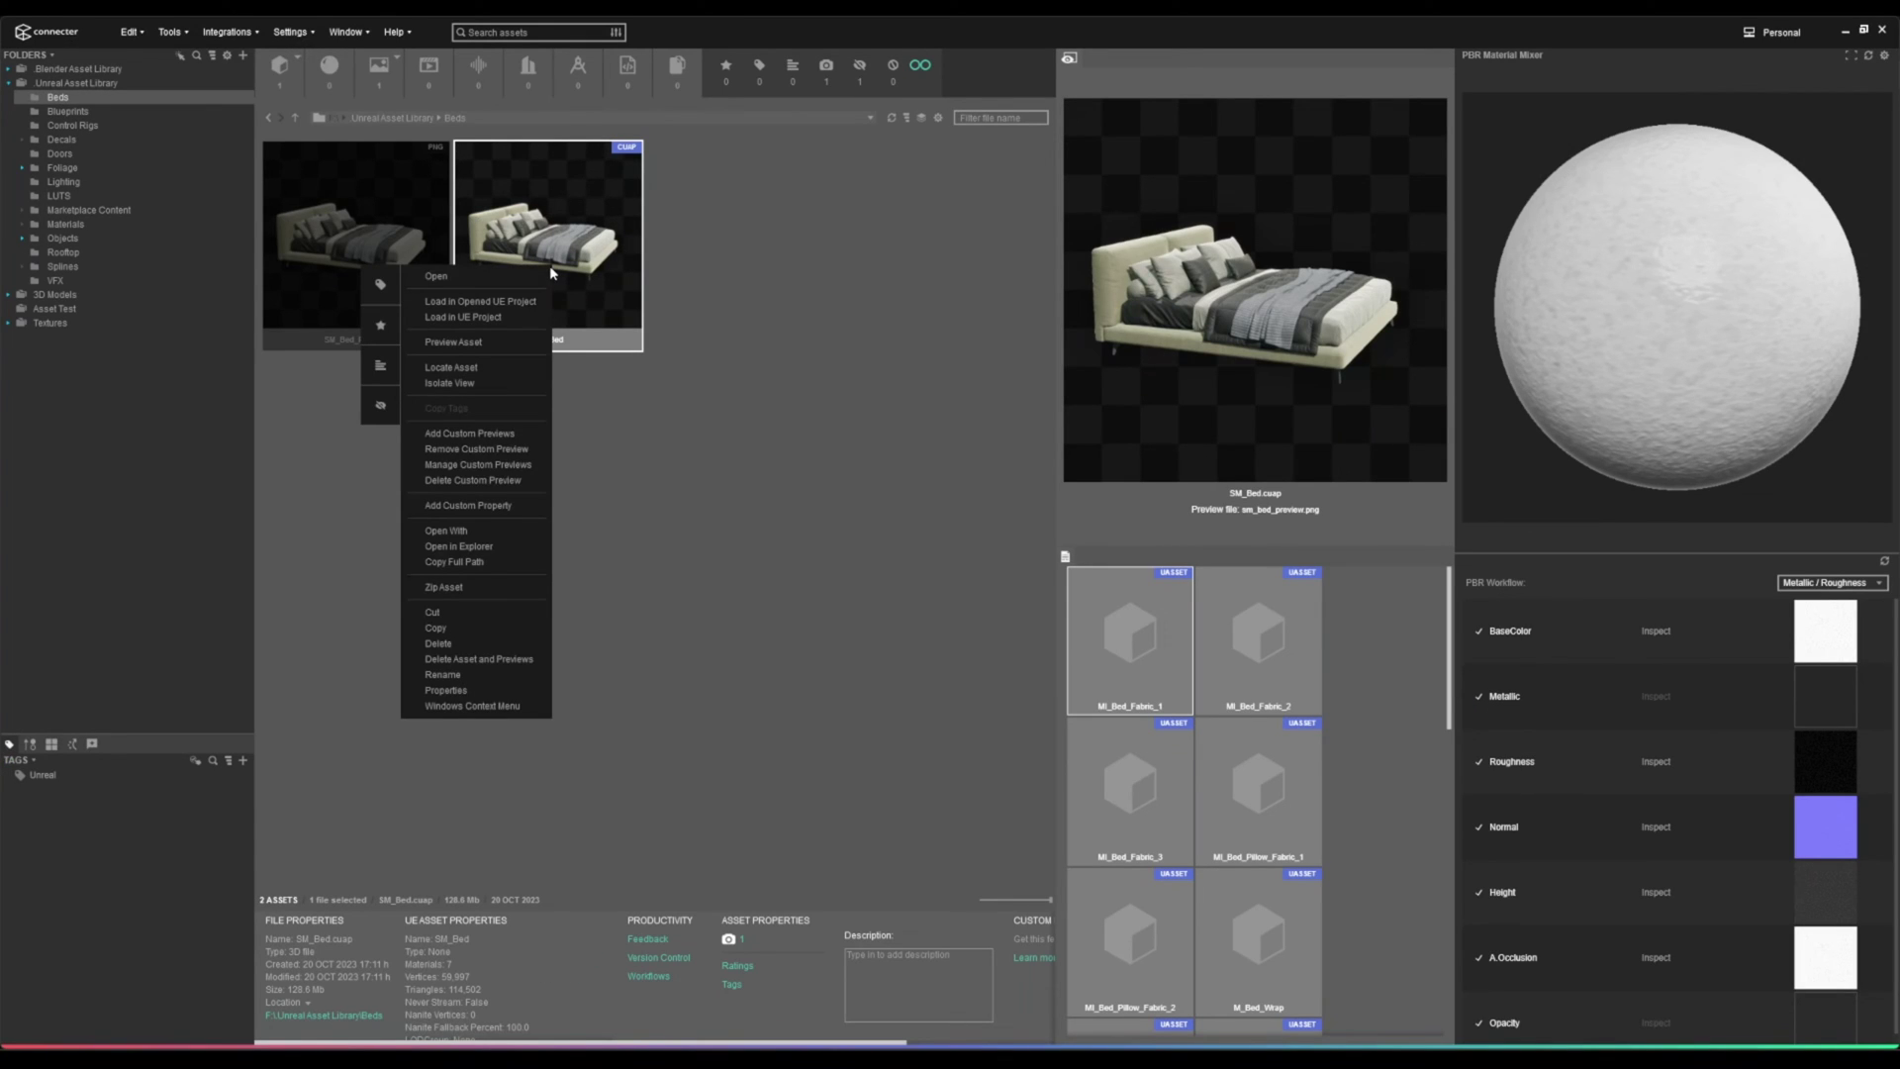
{"action": "left_click", "coordinate": [456, 433]}
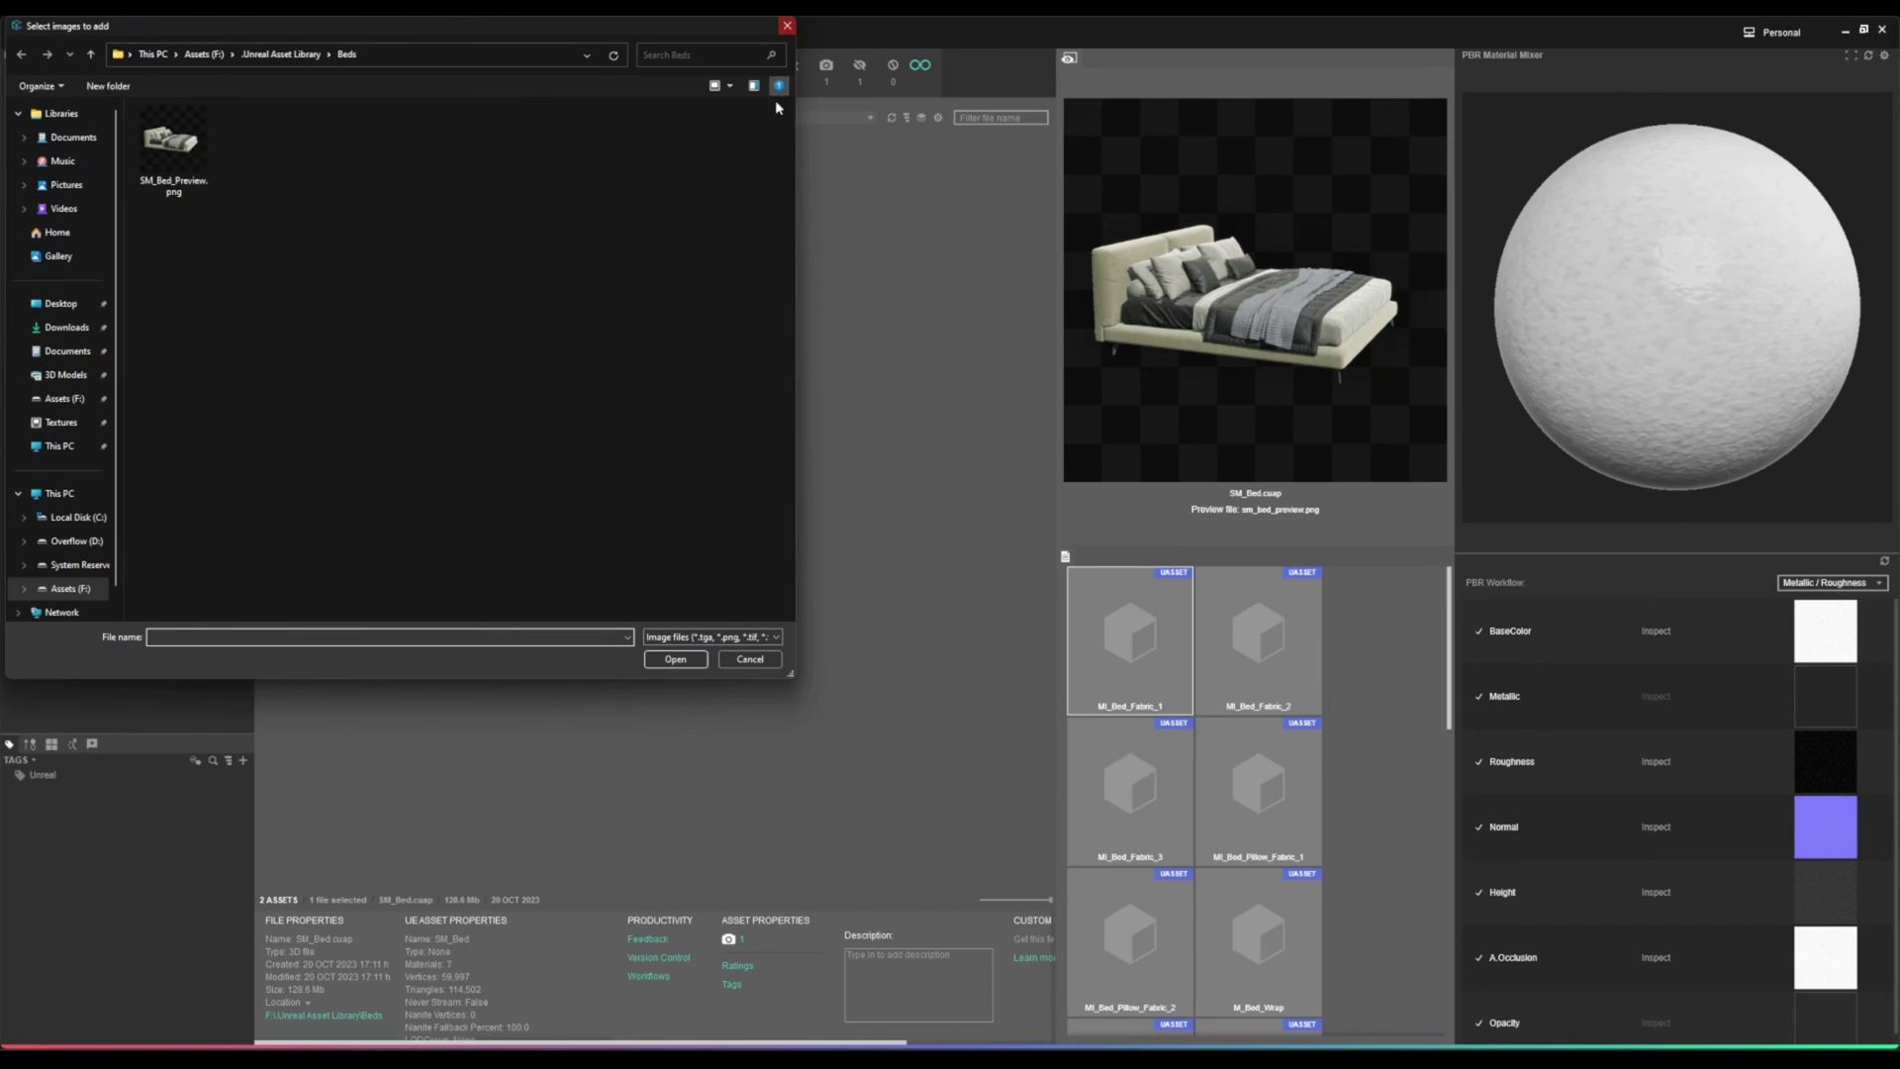
{"action": "left_click", "coordinate": [732, 658]}
Delete the custom preview of the SM_Bed asset along with its preview image.
{"action": "right_click", "coordinate": [569, 235]}
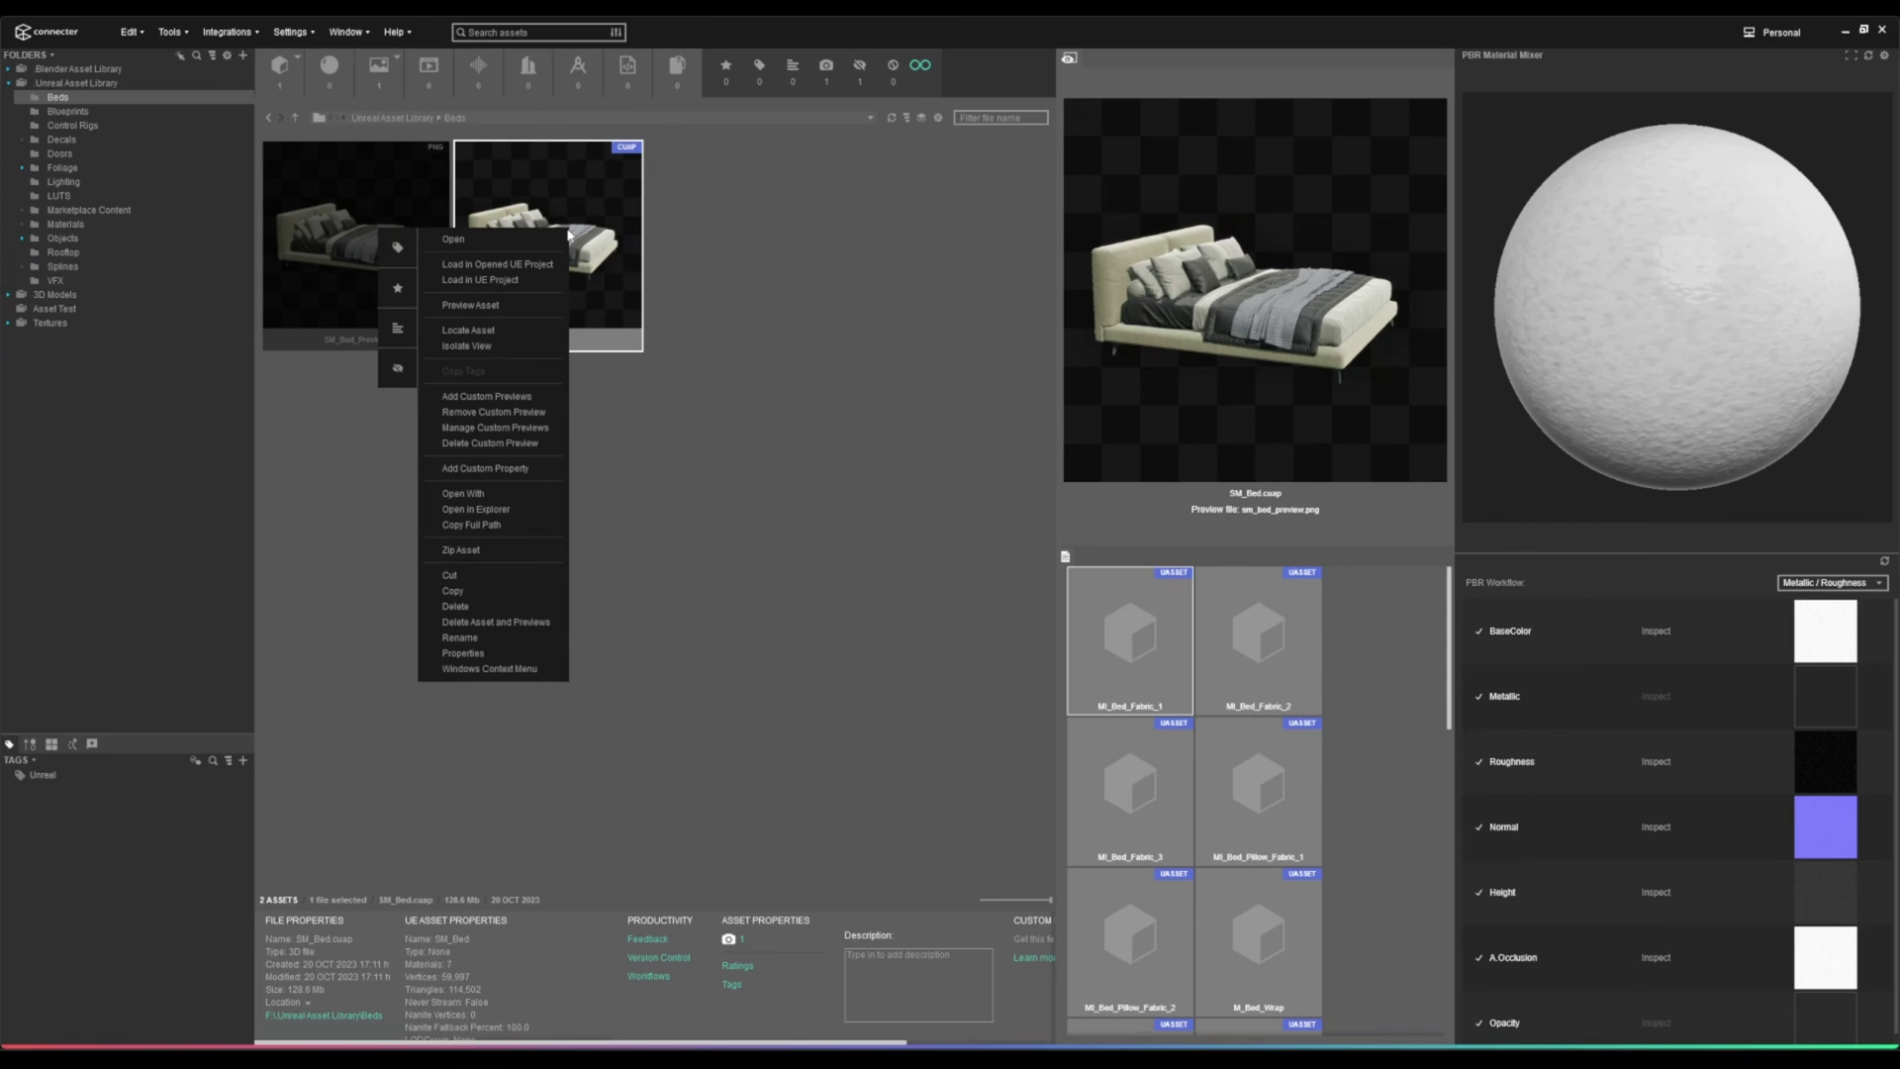
{"action": "left_click", "coordinate": [495, 445]}
{"action": "left_click", "coordinate": [896, 596]}
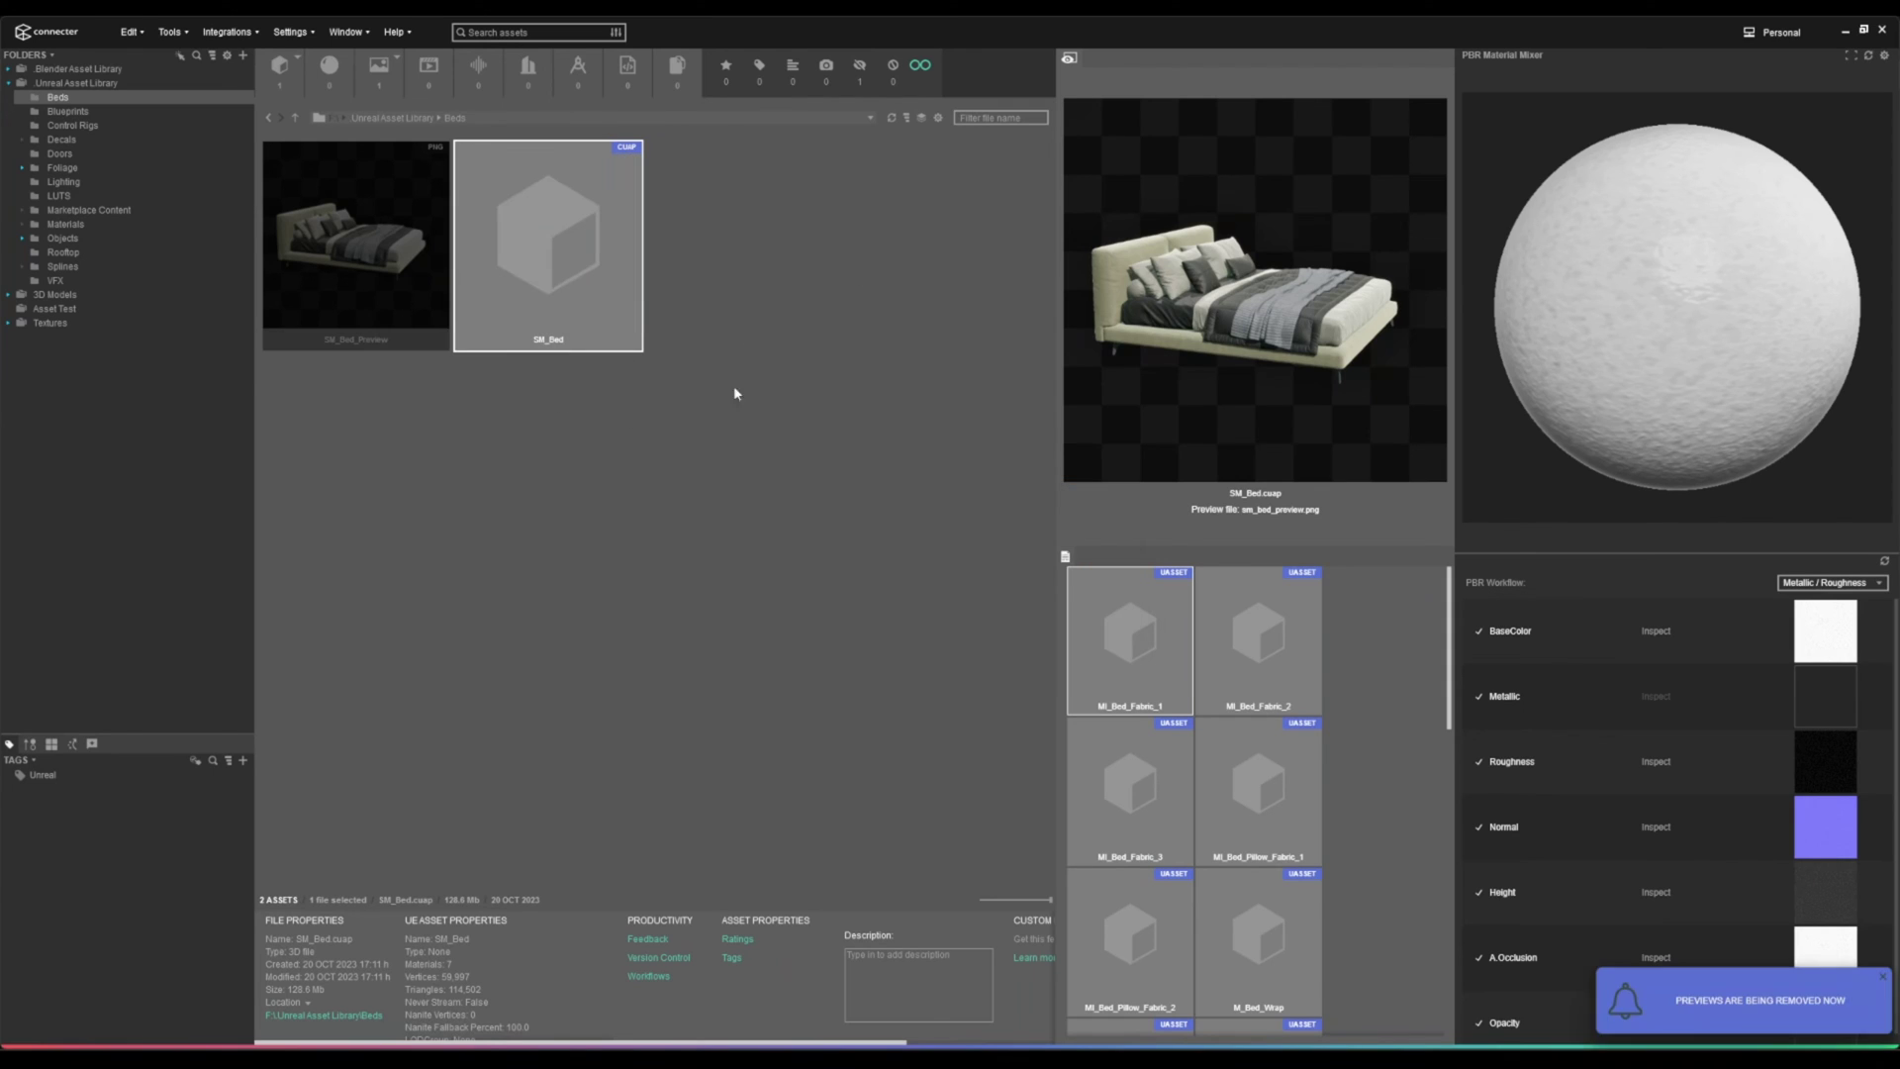
Switch to Unreal Engine, deselect the bed, and capture a cropped screenshot of the whole bed in the viewport.
{"action": "left_click_drag", "start_coordinate": [671, 30], "coordinate": [1151, 372]}
{"action": "left_click", "coordinate": [1710, 348]}
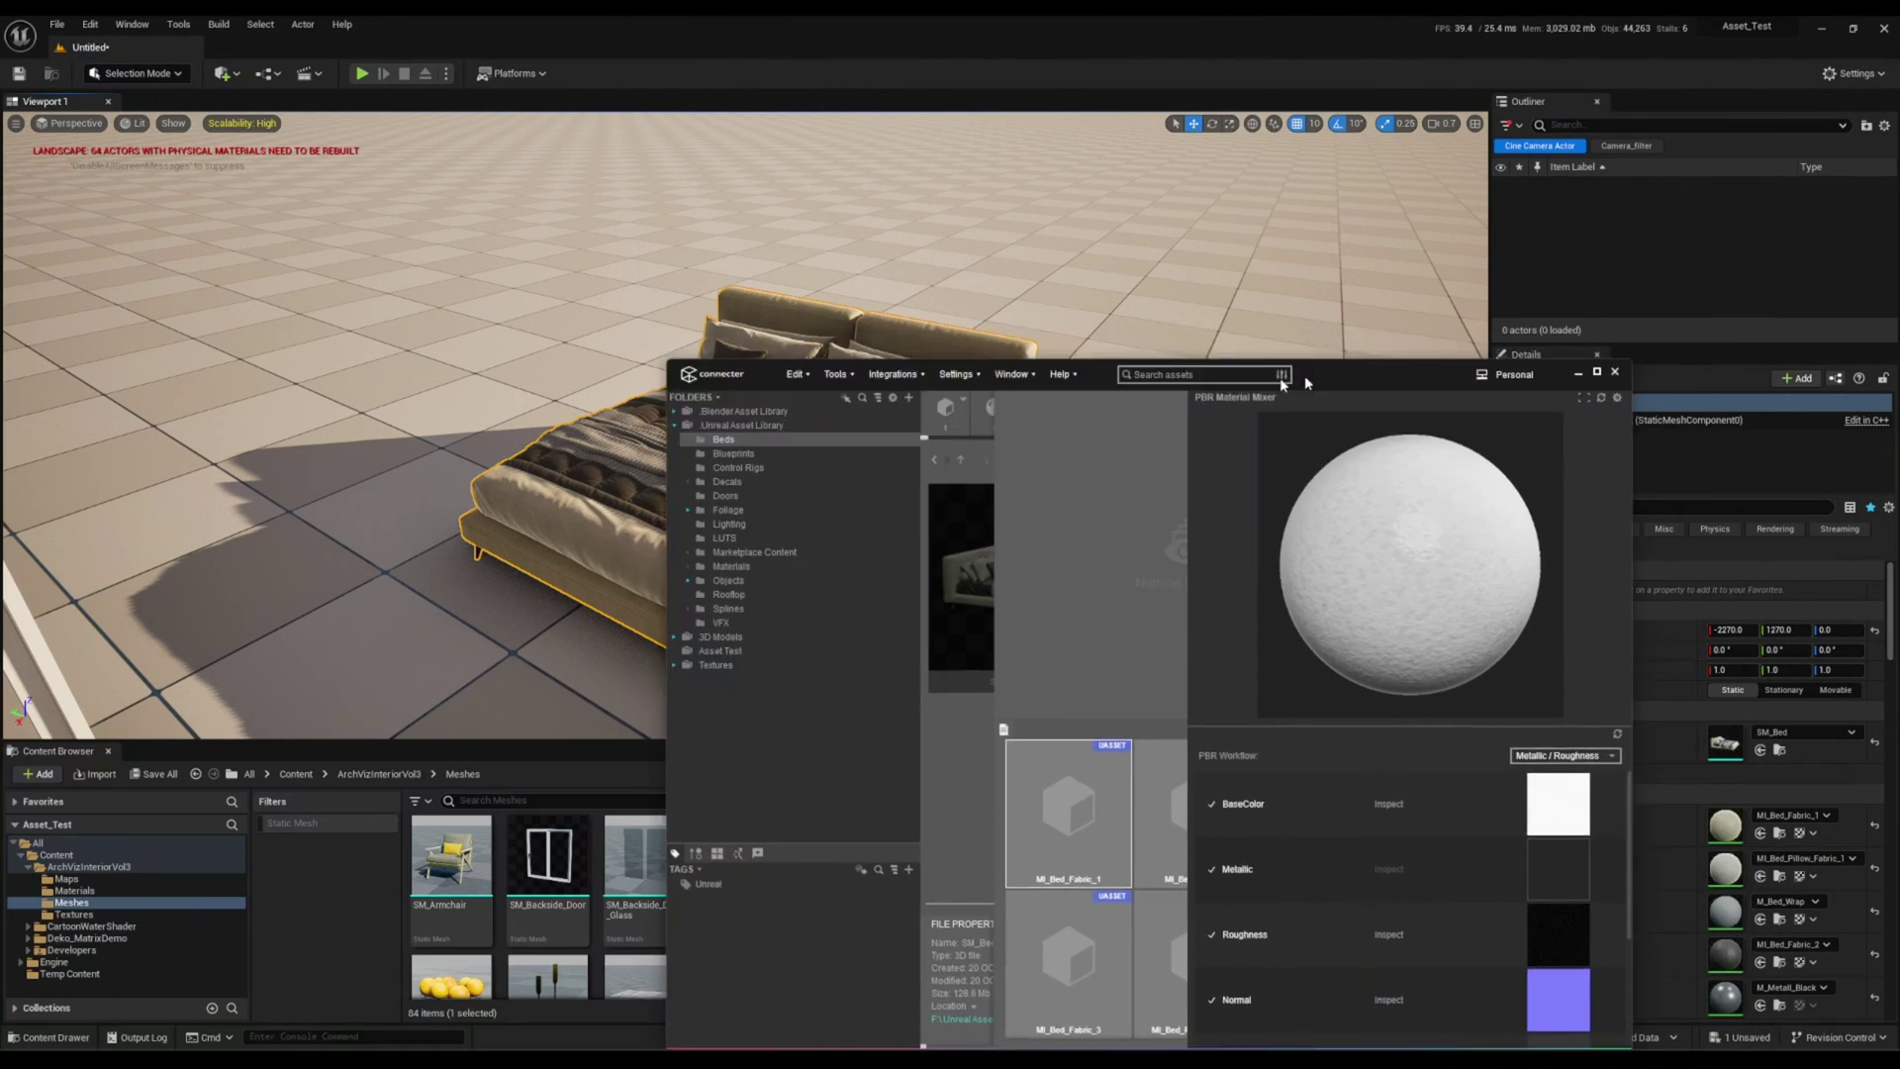
{"action": "right_click_drag", "start_coordinate": [723, 414], "coordinate": [821, 302]}
{"action": "left_click", "coordinate": [1058, 501]}
{"action": "right_click_drag", "start_coordinate": [1058, 501], "coordinate": [1058, 594]}
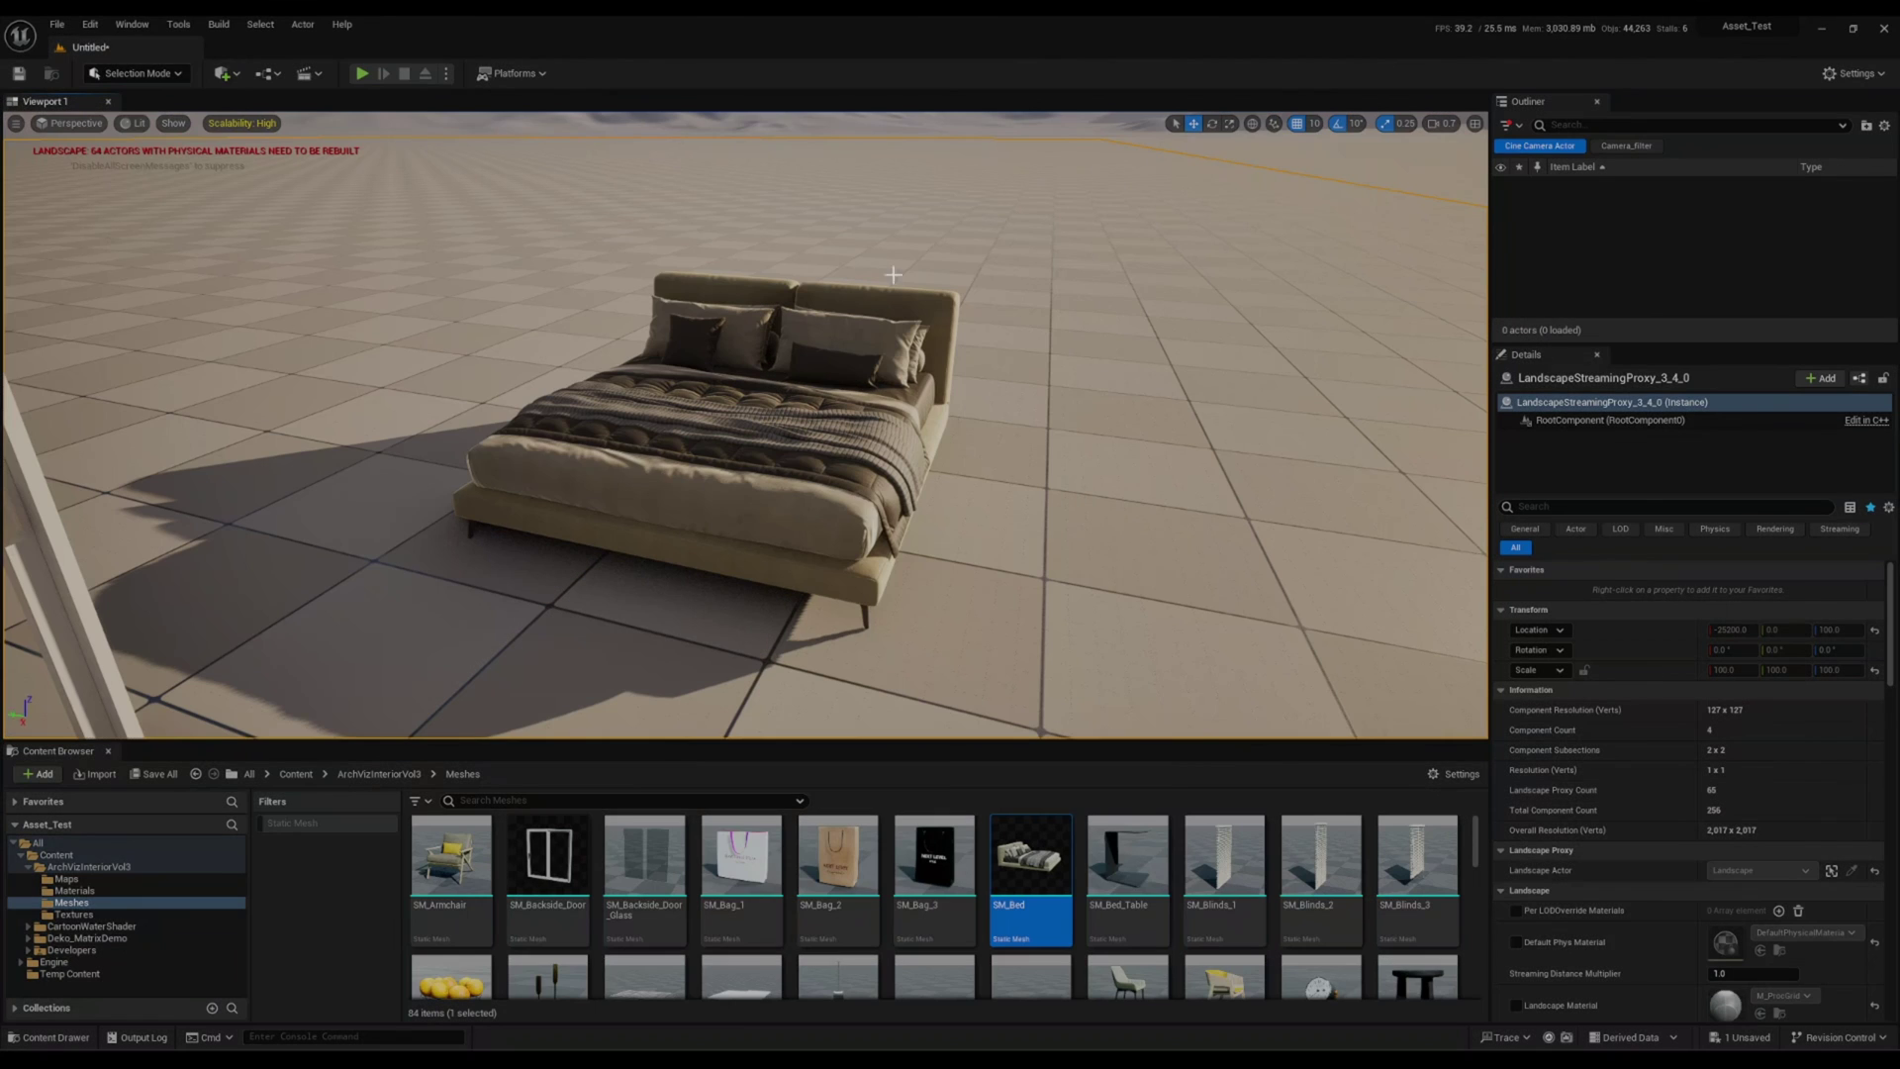
{"action": "mouse_move", "coordinate": [432, 203]}
{"action": "left_mouse_down"}
{"action": "mouse_move", "coordinate": [713, 492]}
{"action": "mouse_move", "coordinate": [1036, 679]}
{"action": "left_mouse_up"}
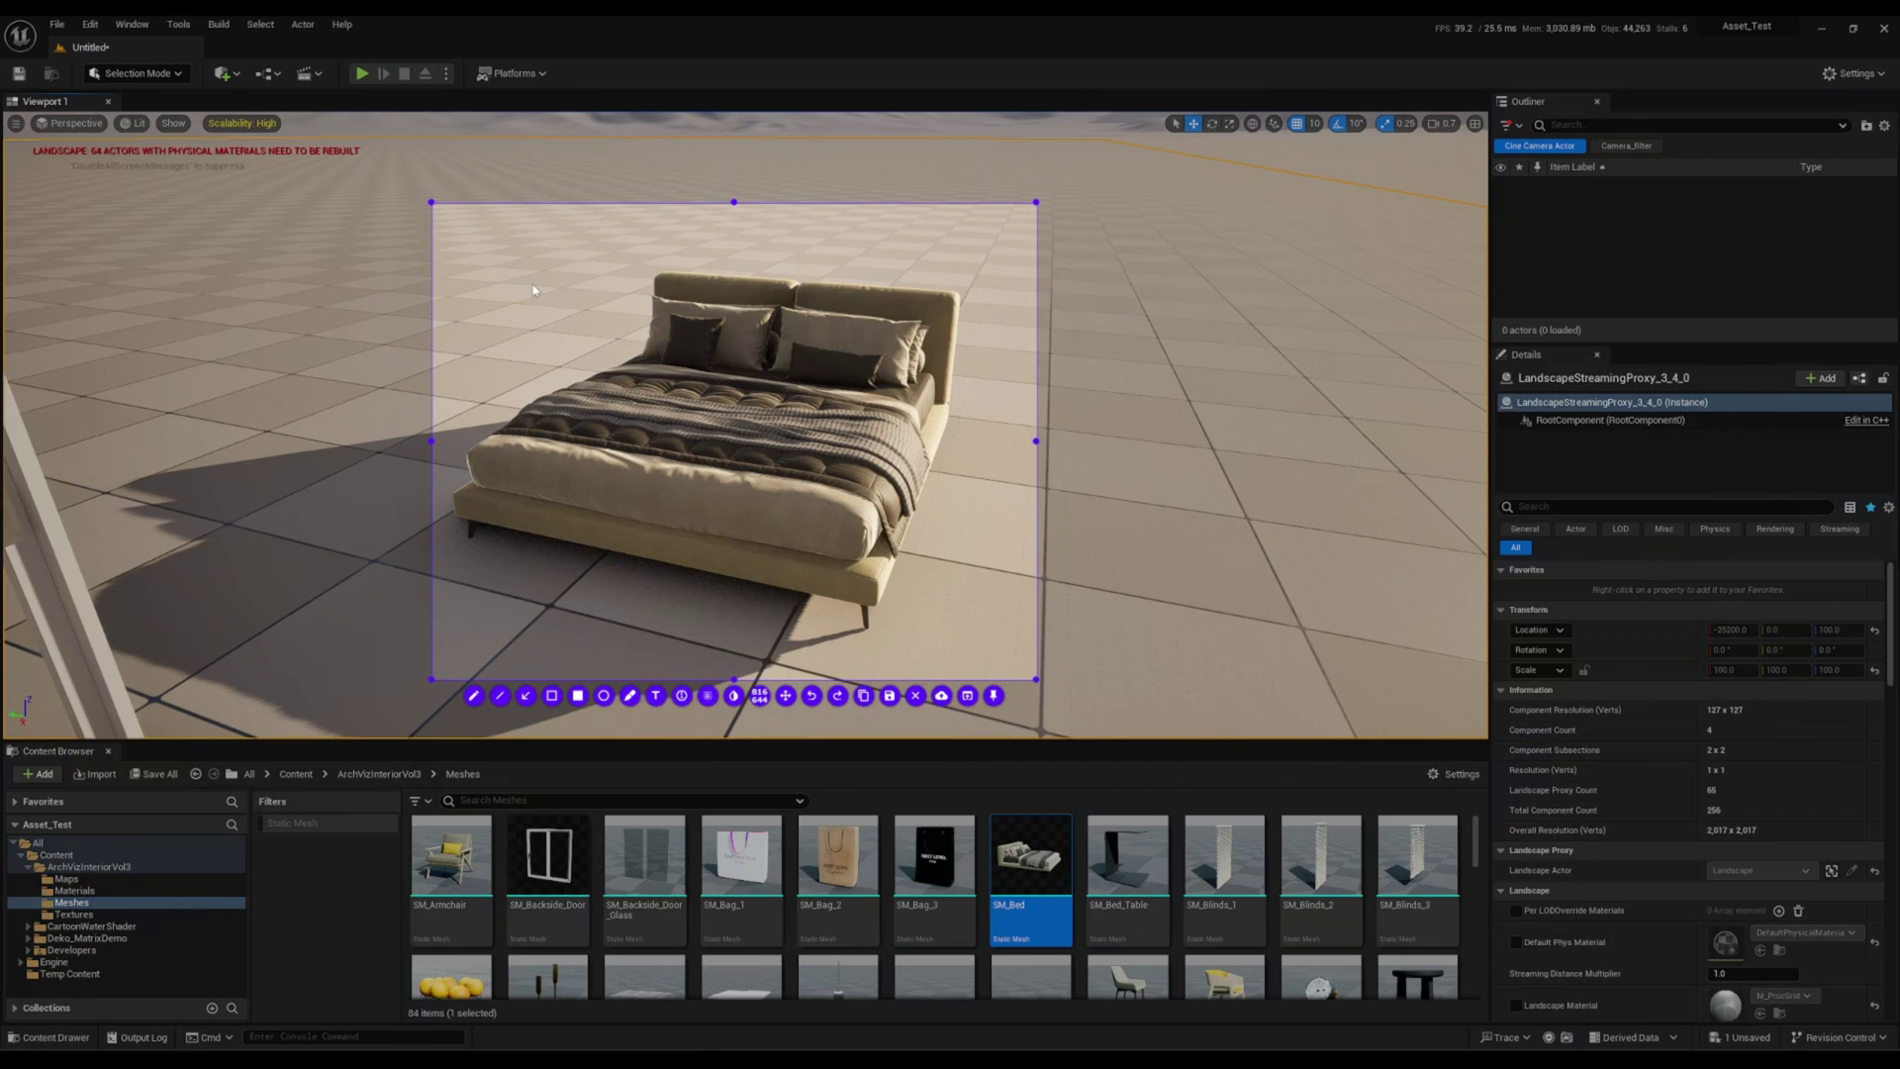
{"action": "left_click_drag", "start_coordinate": [432, 203], "coordinate": [382, 164]}
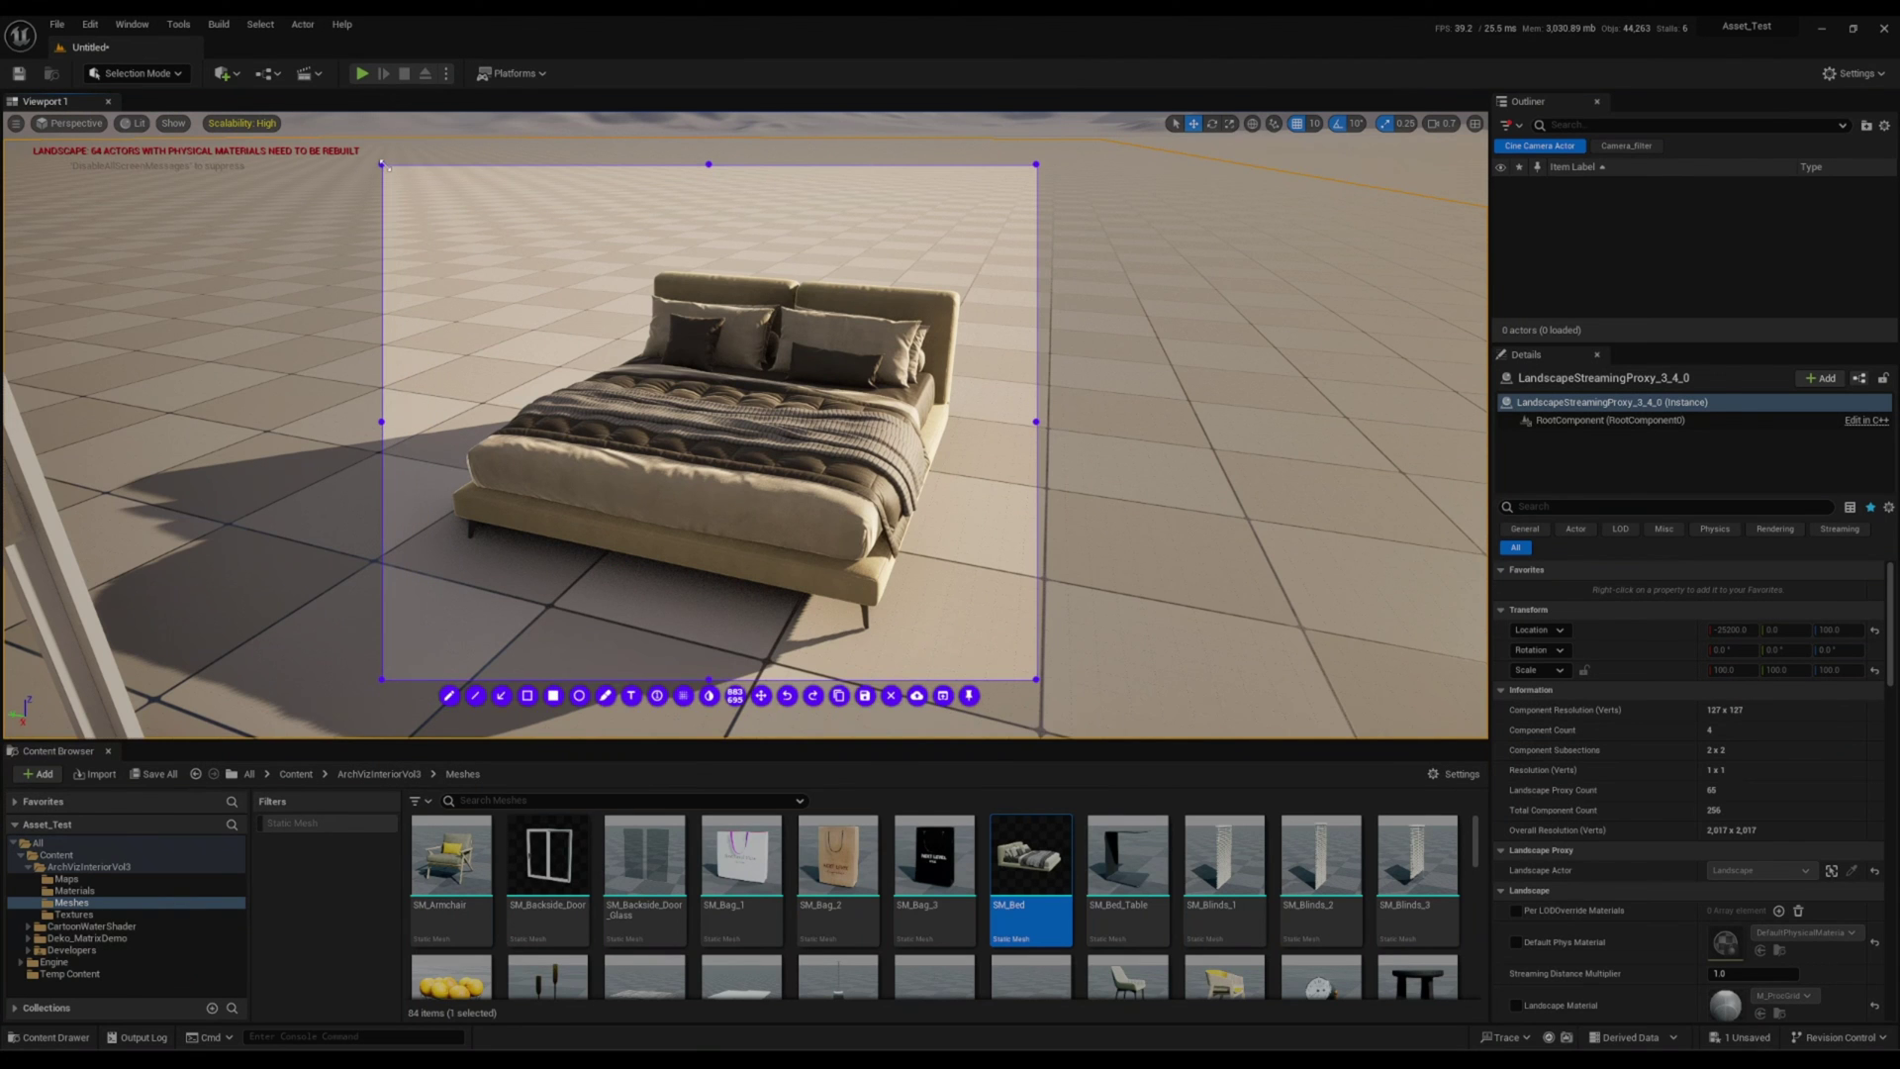
{"action": "key", "text": "ctrl+c"}
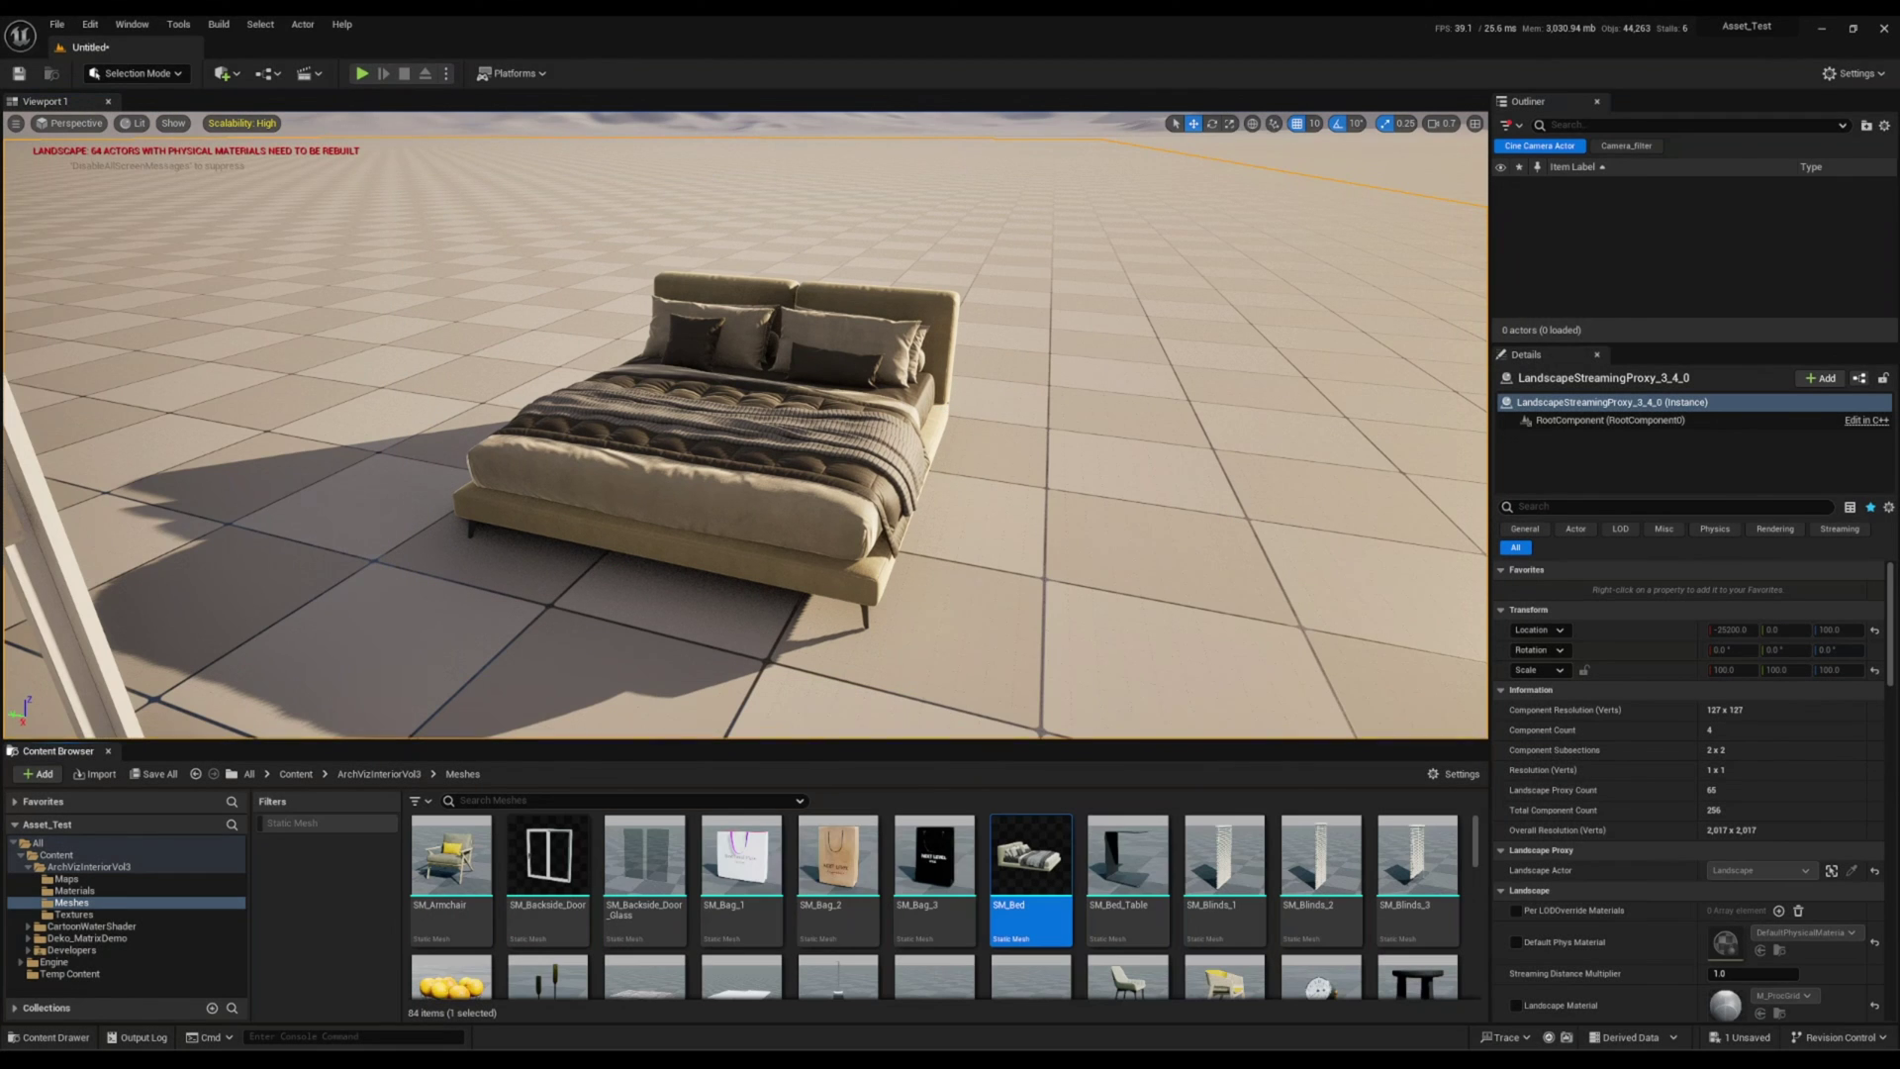
Switch to Connecter and add the new bed screenshot from the Pictures library as SM_Bed's custom preview.
{"action": "left_click_drag", "start_coordinate": [907, 394], "coordinate": [1198, 242]}
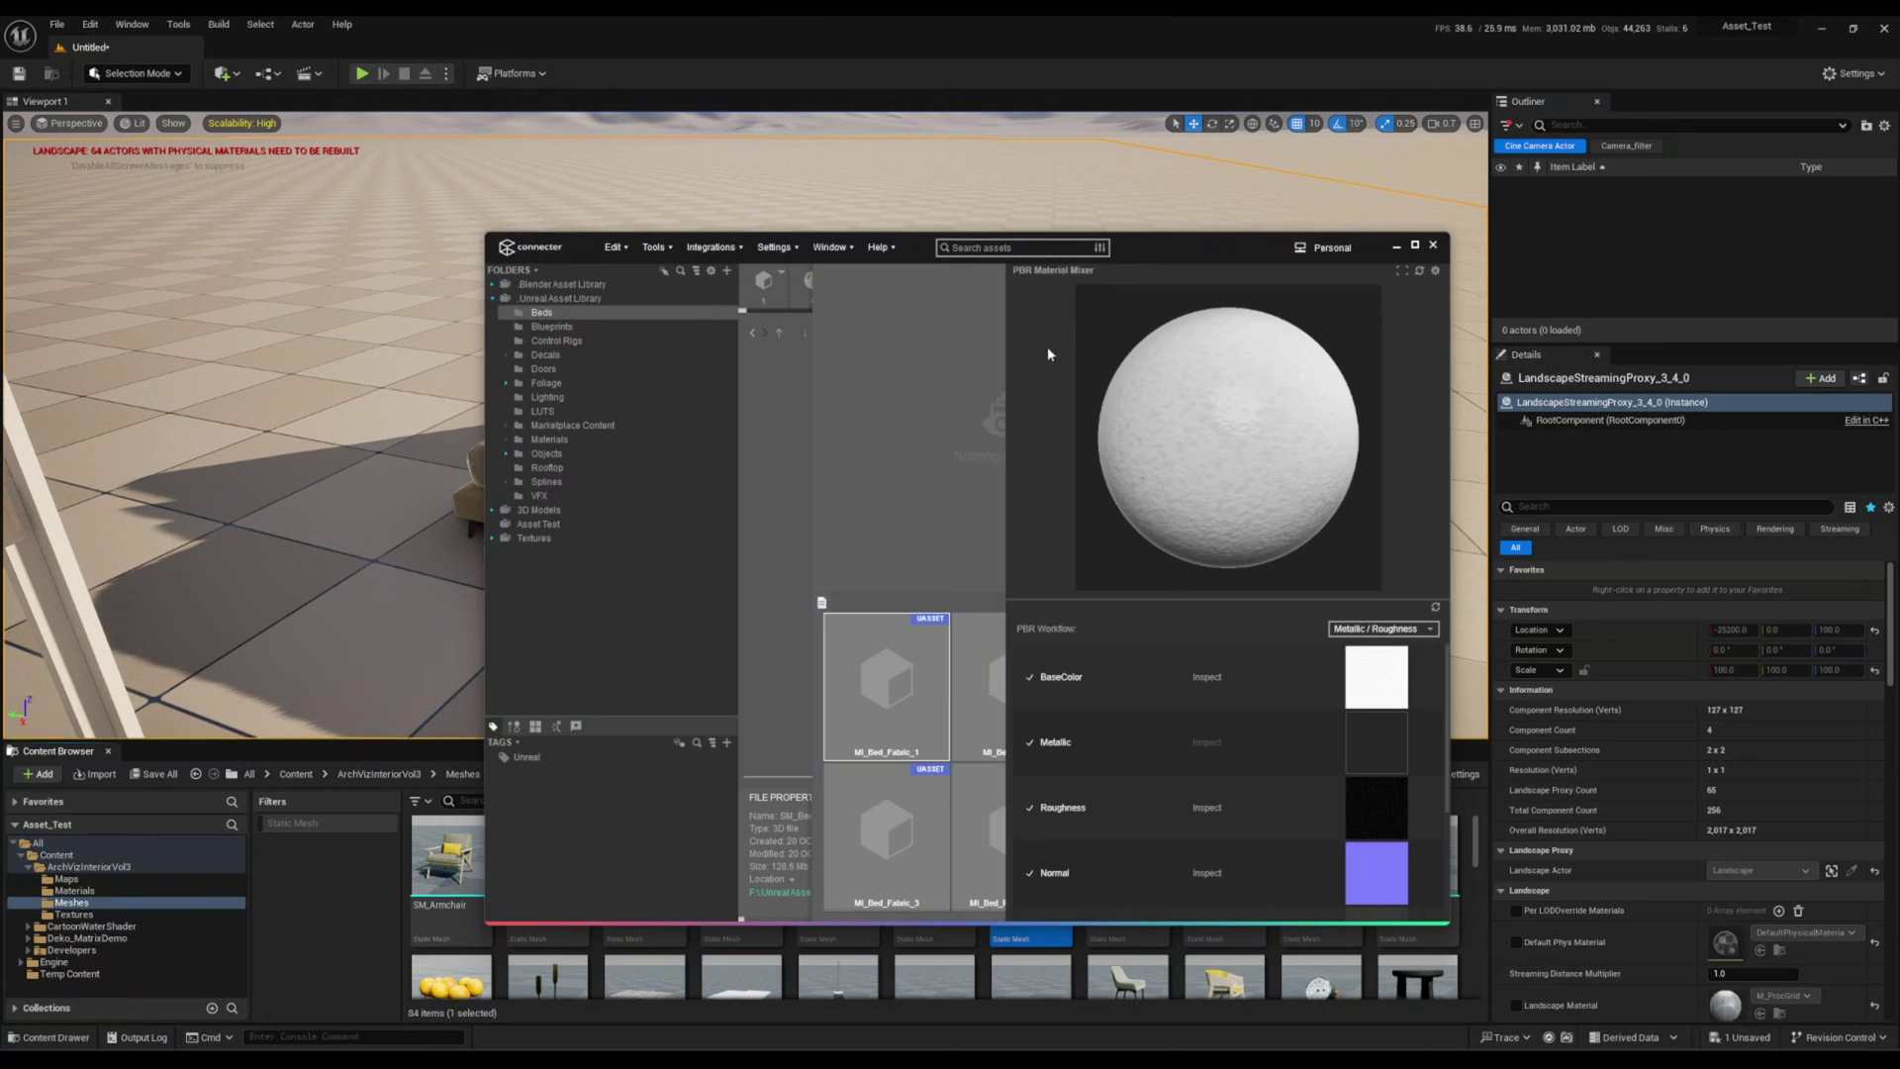
{"action": "left_click", "coordinate": [1414, 245]}
{"action": "right_click", "coordinate": [370, 237]}
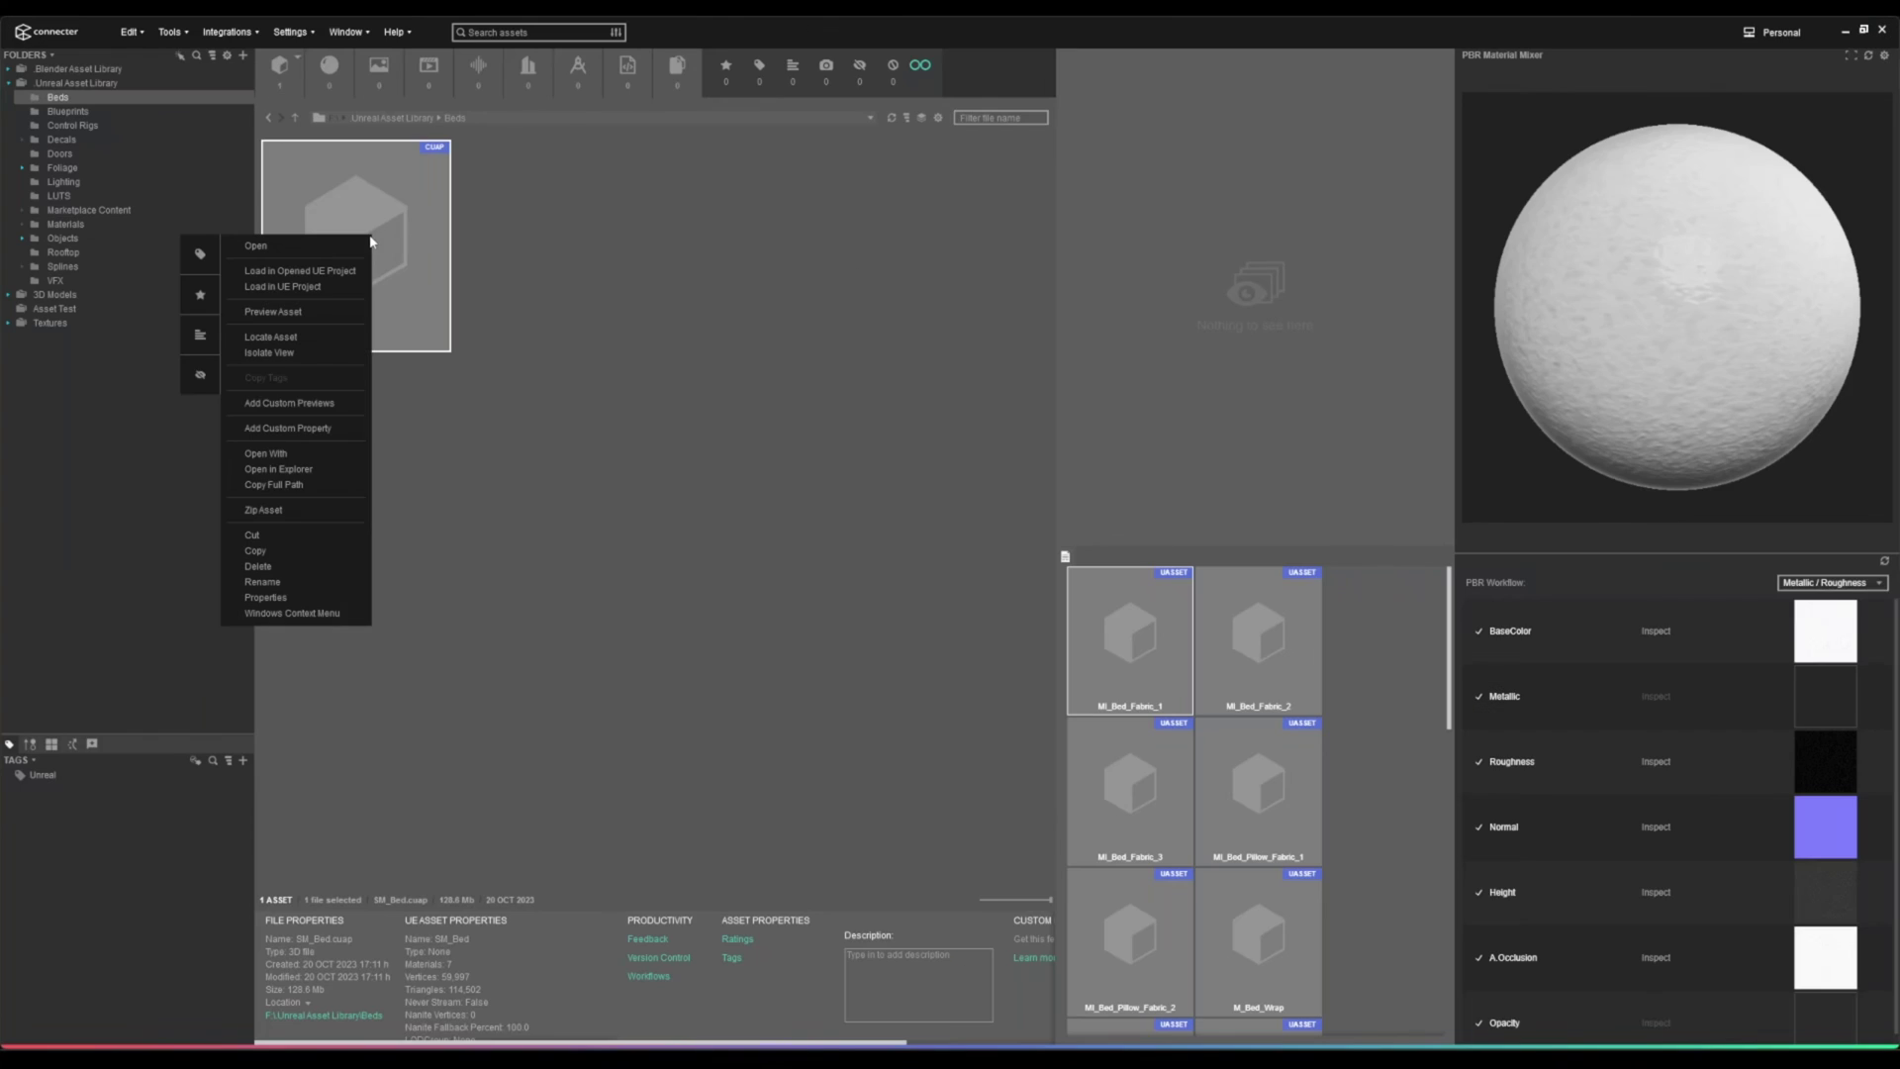
{"action": "left_click", "coordinate": [301, 406]}
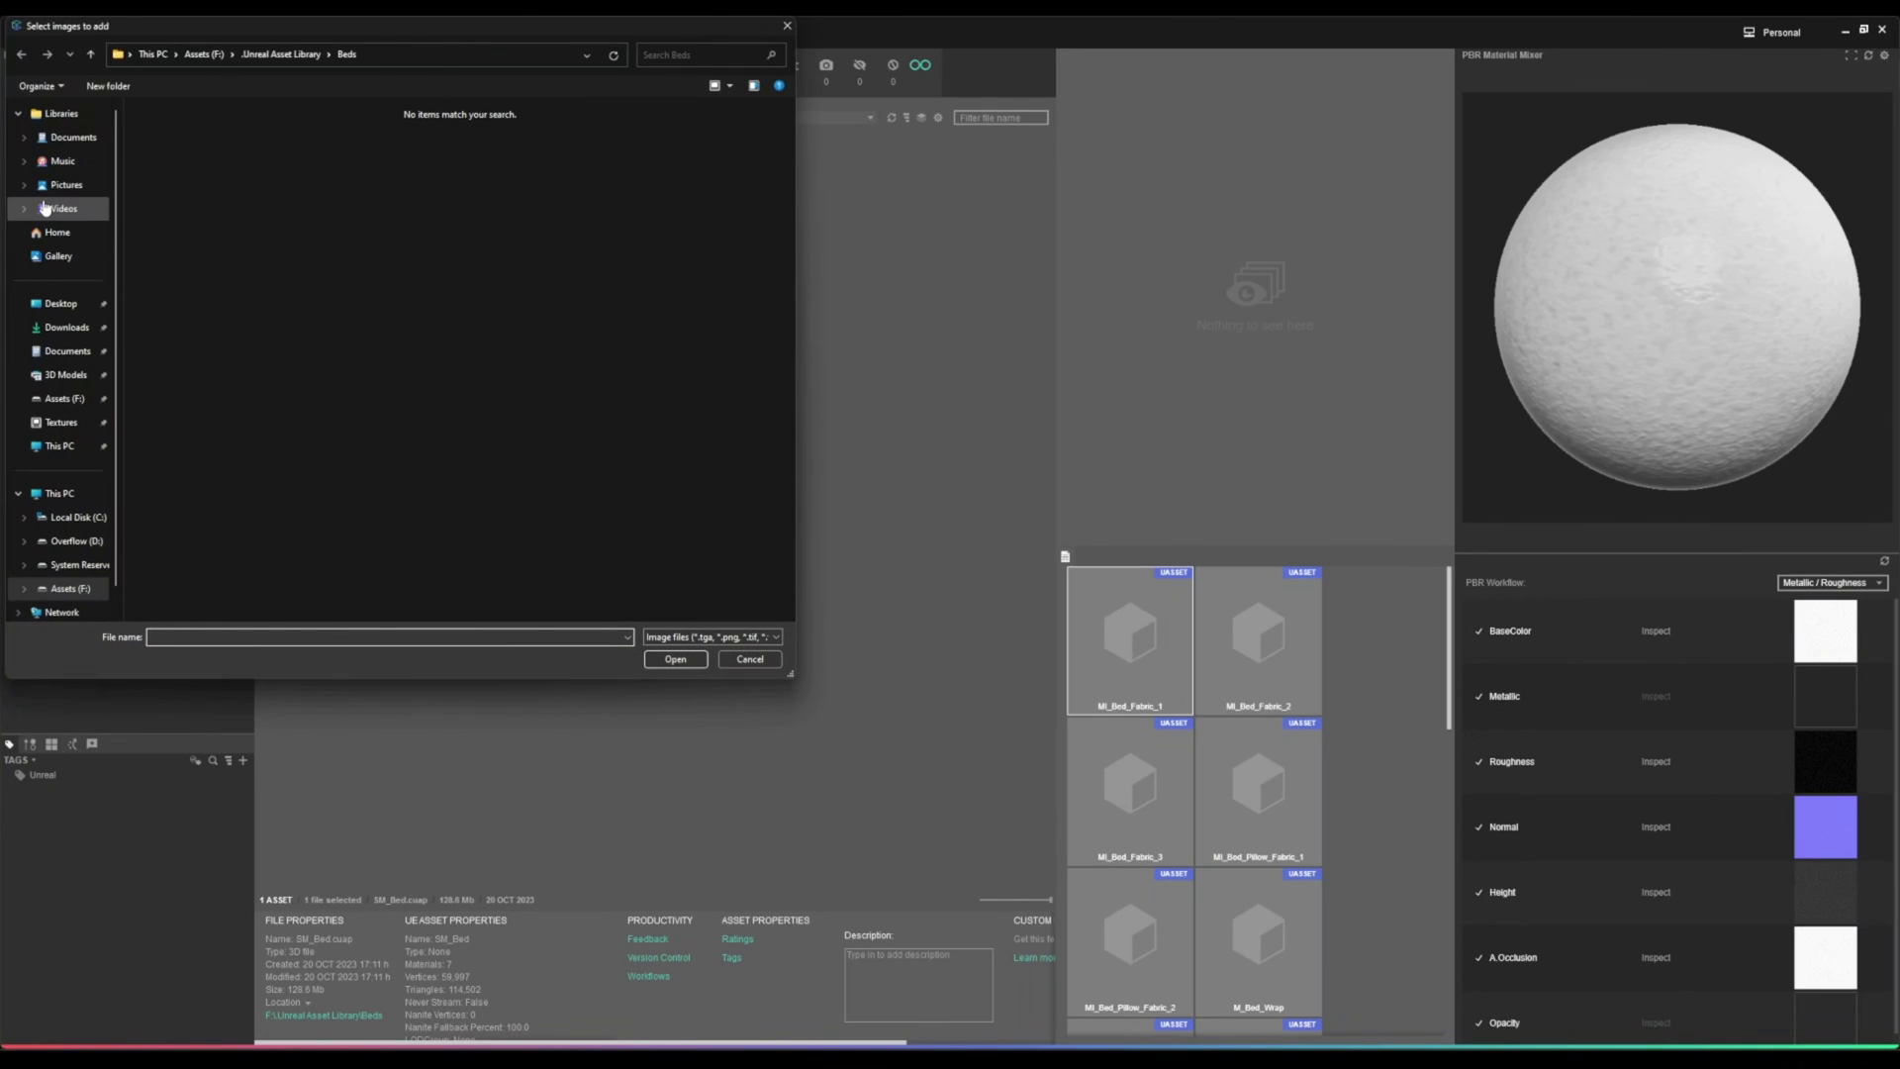
{"action": "left_click", "coordinate": [66, 185]}
{"action": "scroll", "coordinate": [784, 315], "scroll_direction": "down", "scroll_amount": 1}
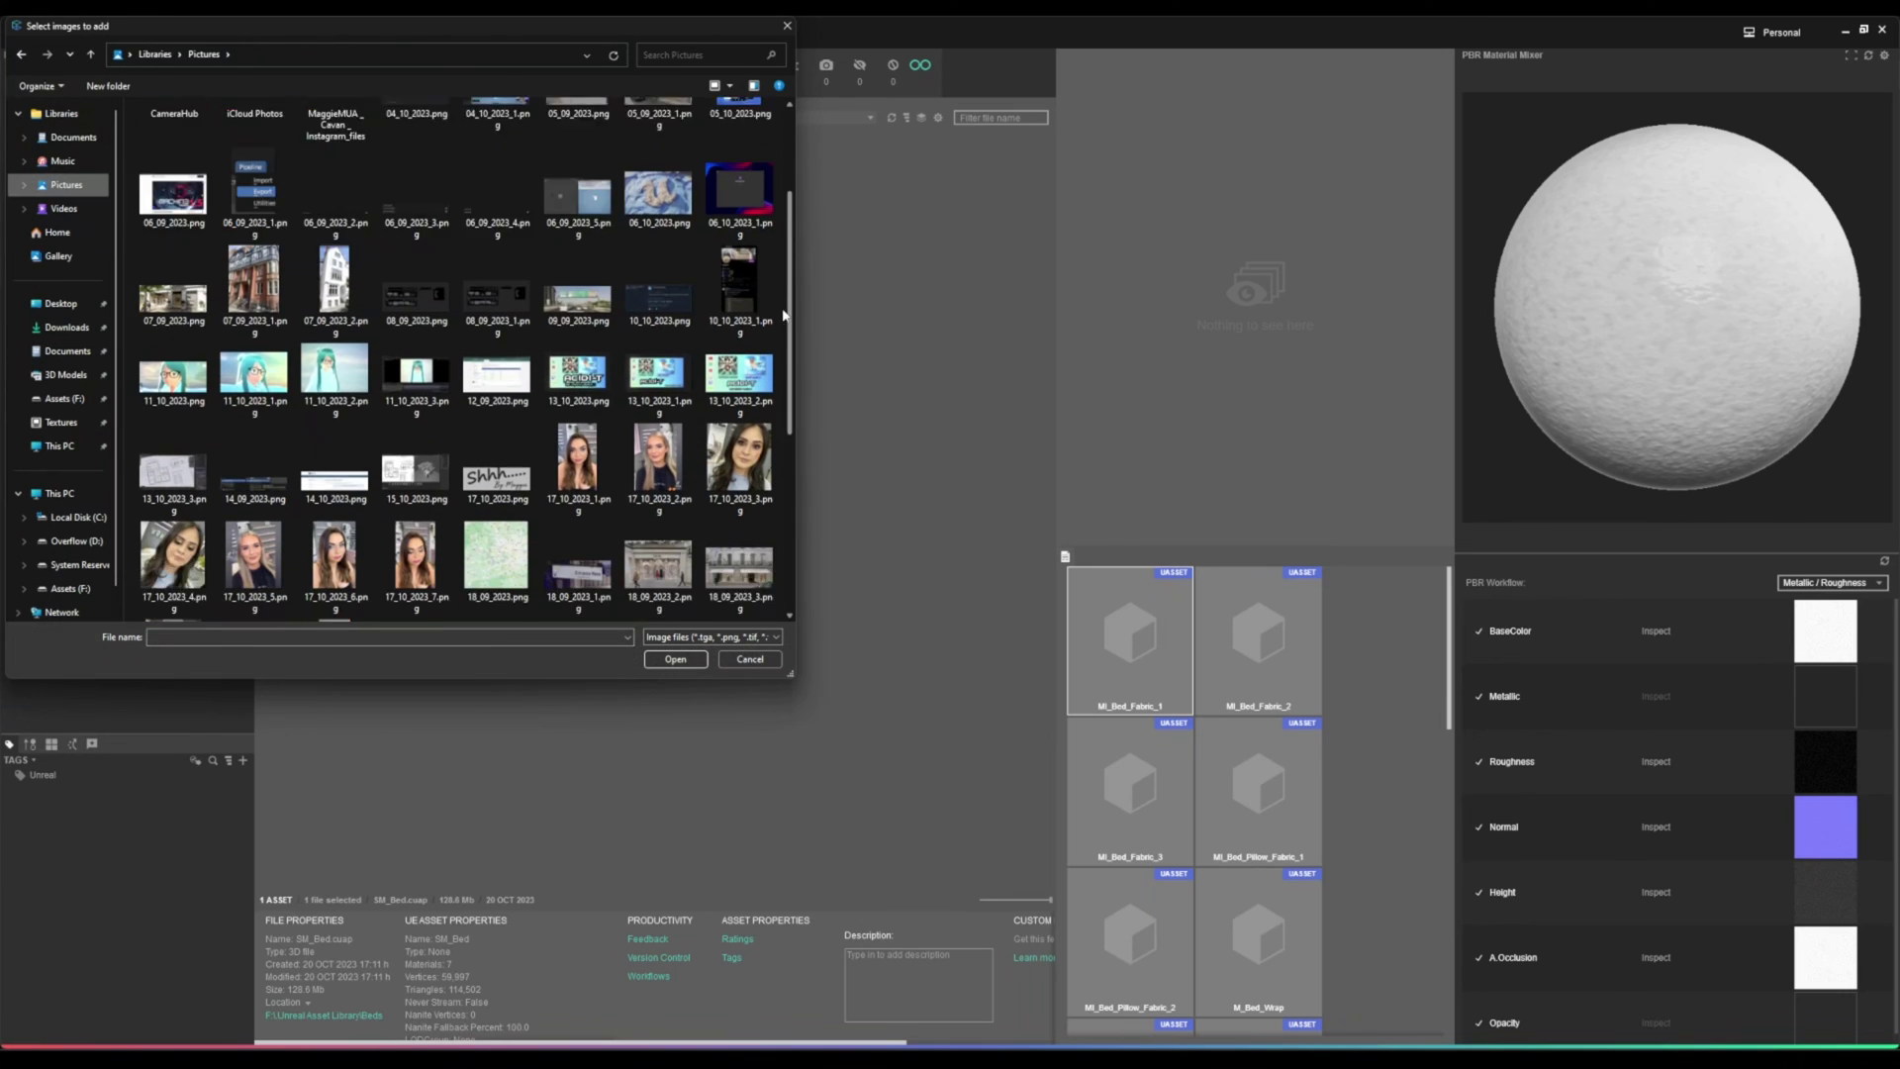
{"action": "scroll", "coordinate": [752, 317], "scroll_direction": "down", "scroll_amount": 5}
{"action": "double_click", "coordinate": [739, 291]}
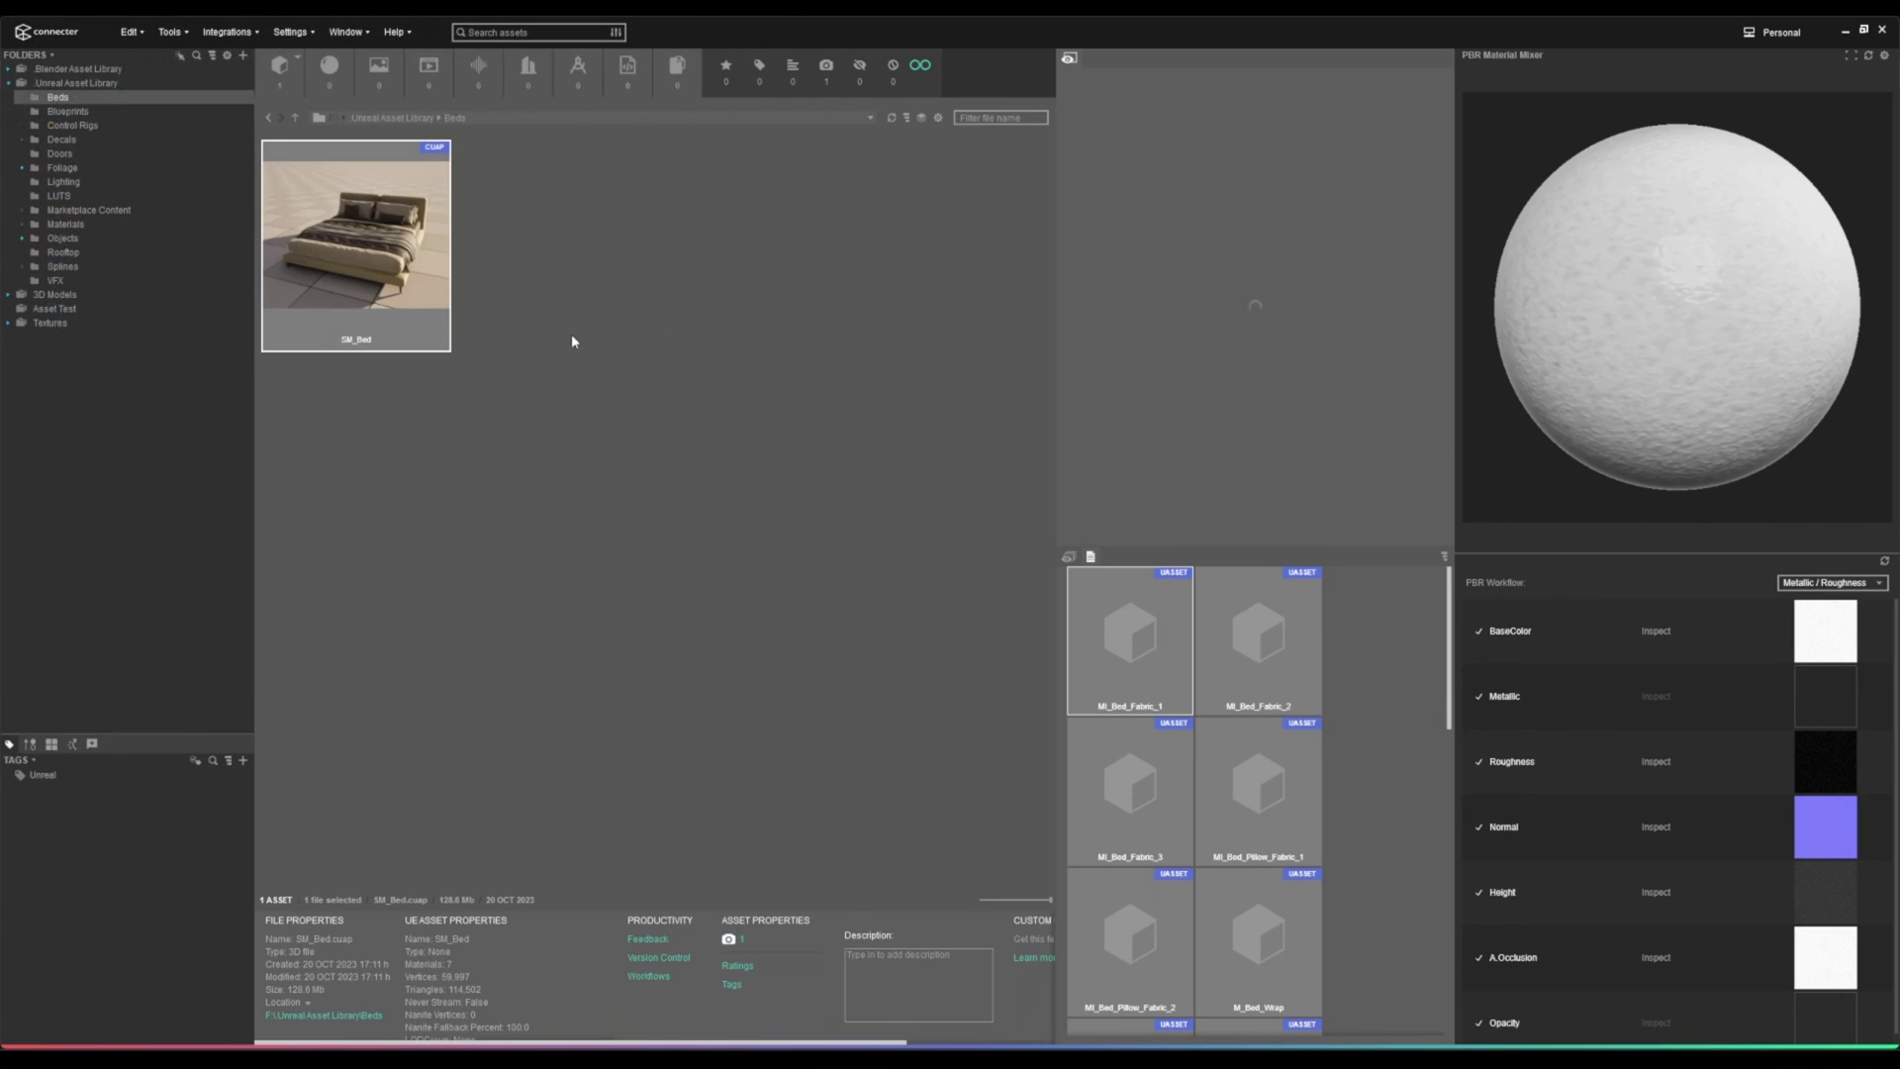